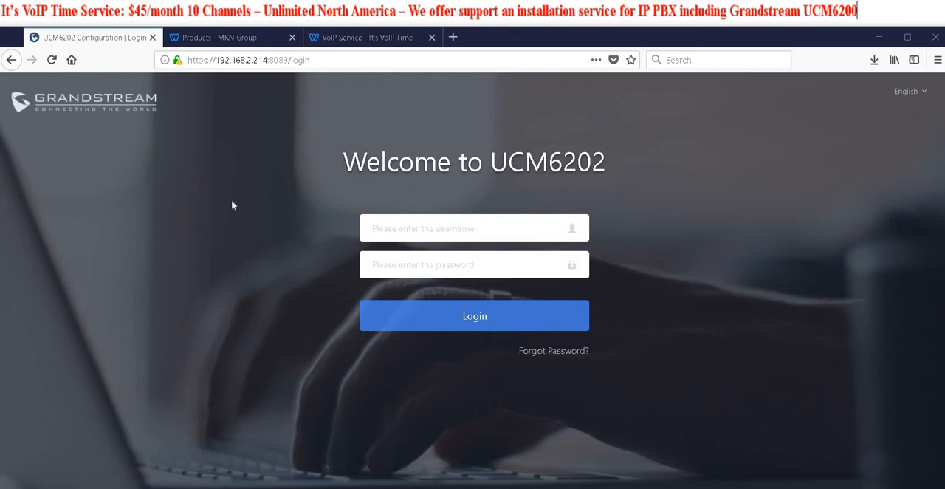
Look over the IP PBX models and gateways on the Lucid Phone products page, then return to the UCM6202 login page
click(238, 41)
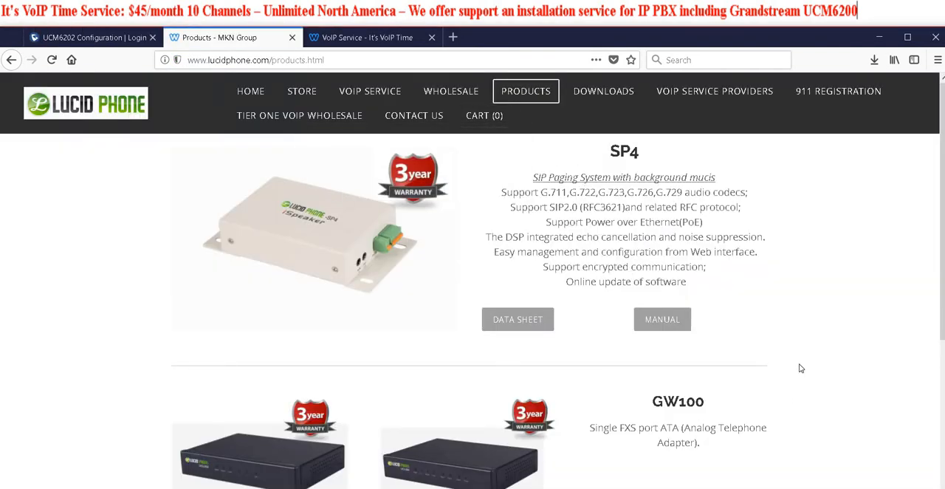
scroll(801, 367, down, 3)
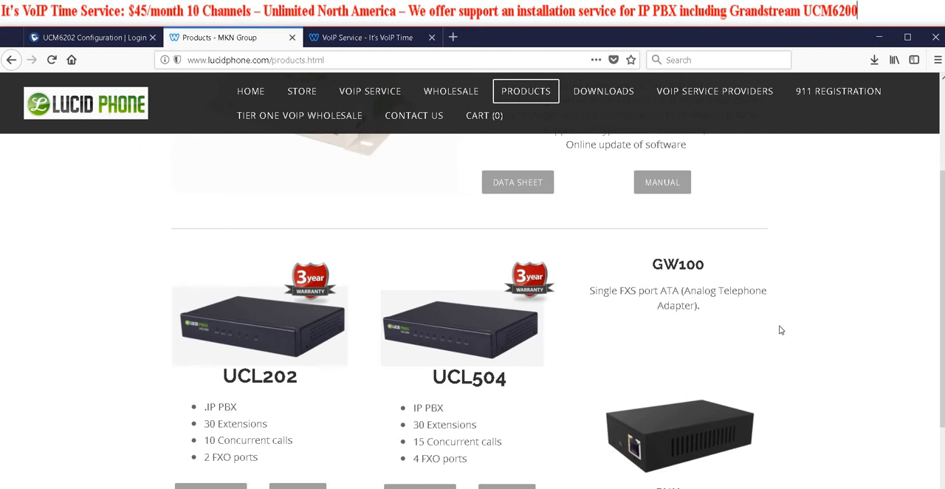
scroll(516, 325, down, 3)
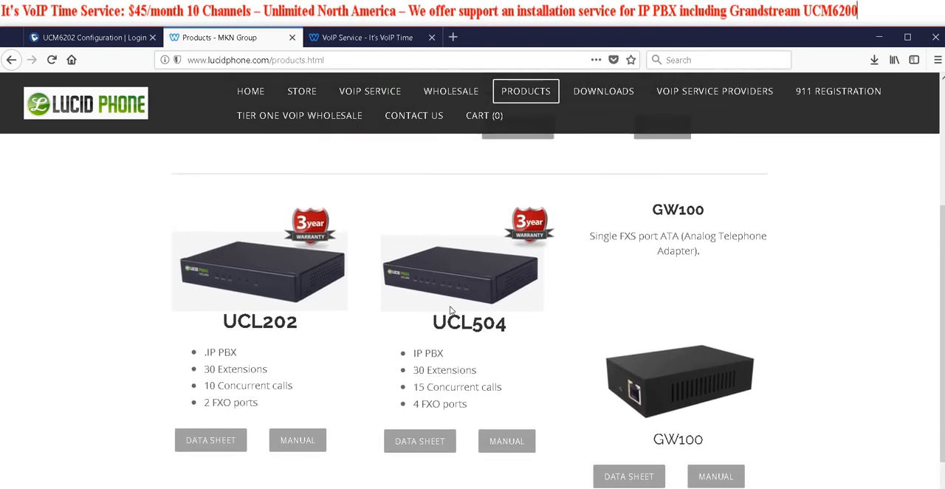
scroll(437, 315, up, 2)
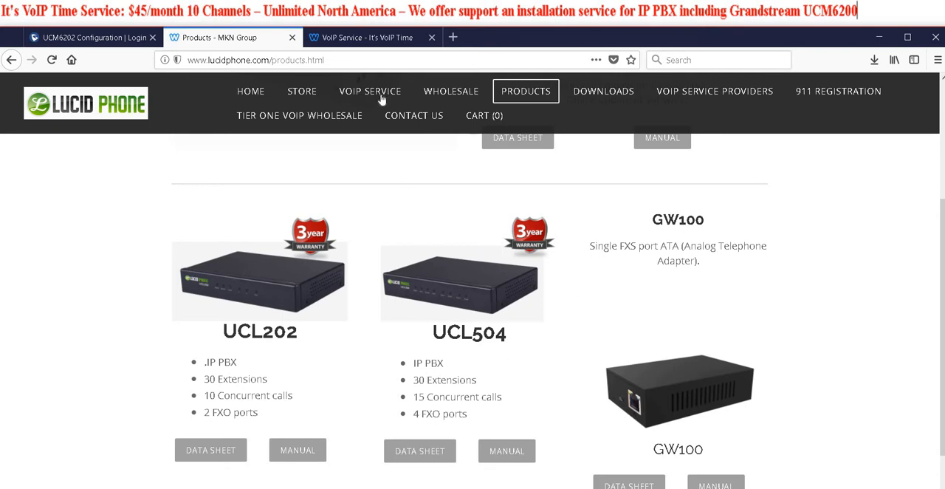
click(111, 38)
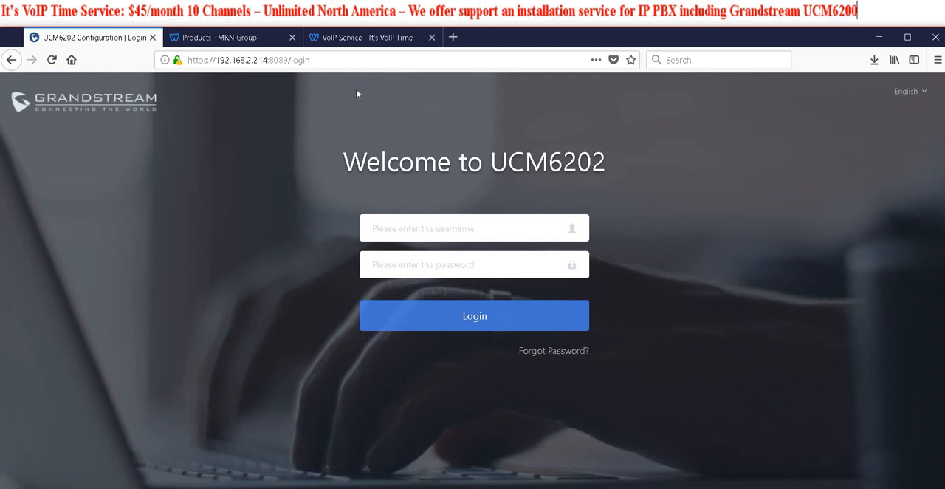
Review the It's VoIP Time service plans and the plan selection on its Subscribe page
click(376, 37)
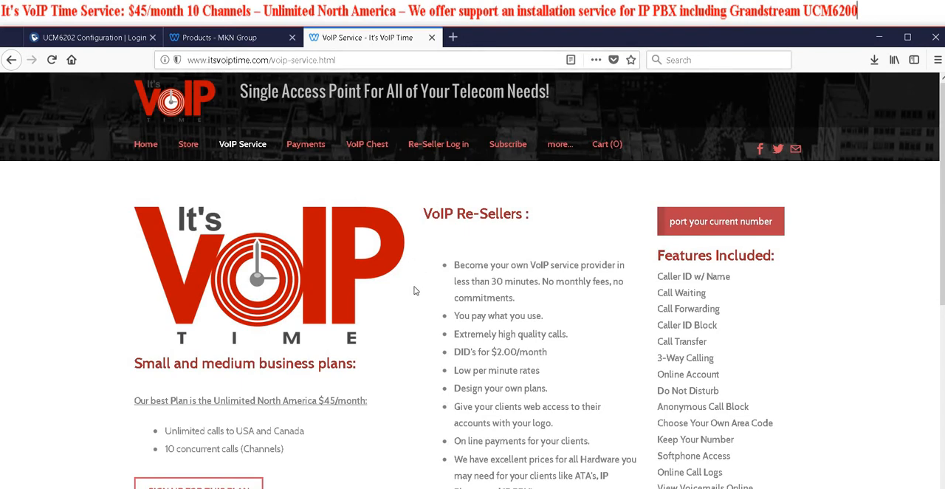
scroll(409, 280, down, 3)
scroll(312, 353, up, 3)
click(506, 151)
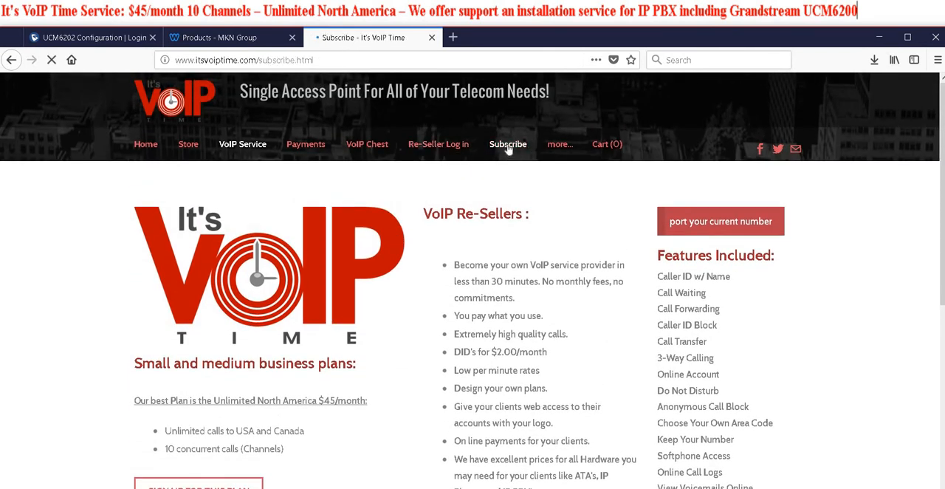
scroll(508, 349, down, 3)
scroll(507, 348, down, 3)
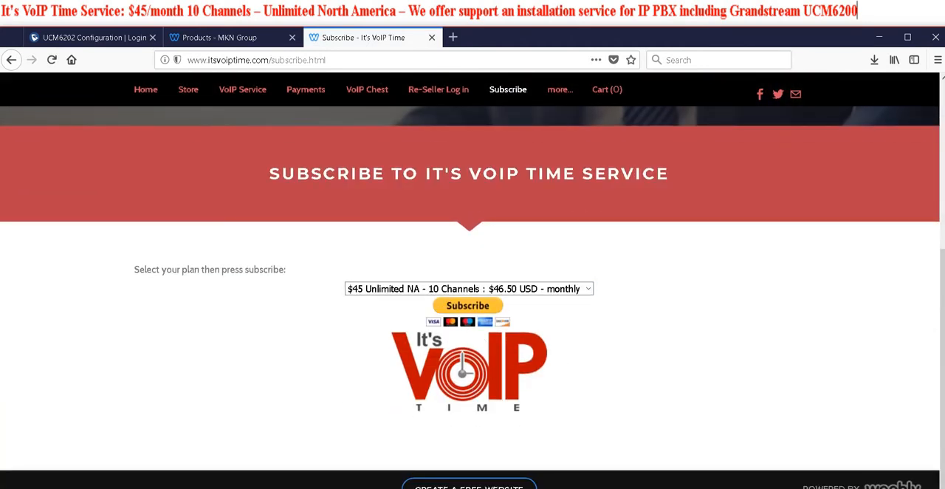
scroll(790, 267, up, 6)
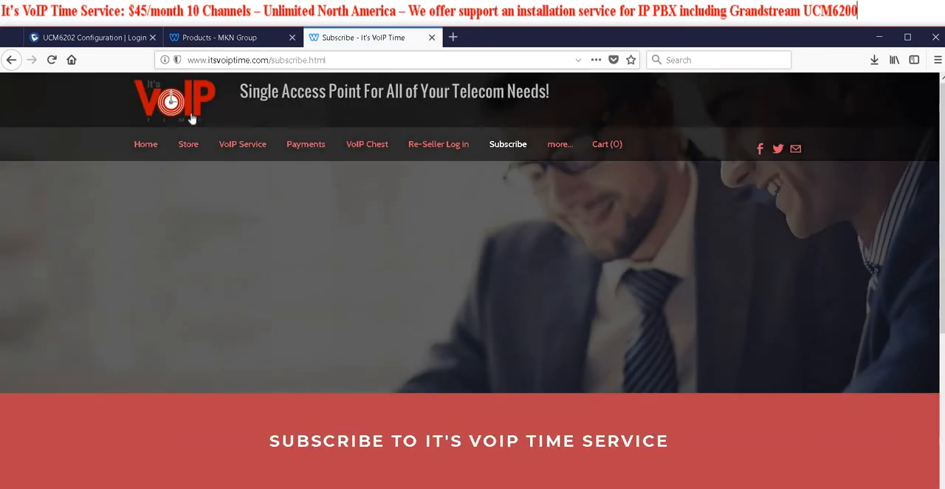
Log in to the UCM6202 web interface as admin with the account password
click(94, 37)
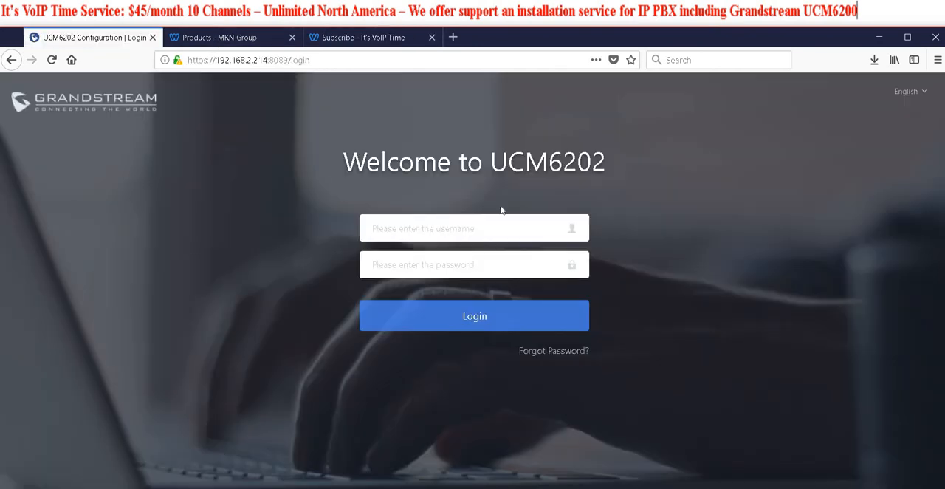
click(479, 226)
text(admin)
key(Tab)
text(••••••••)
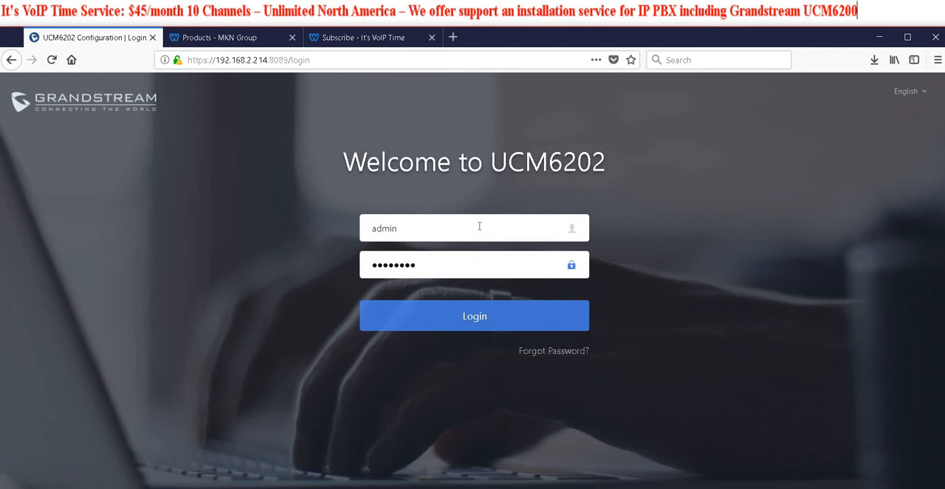
text(••••)
key(Return)
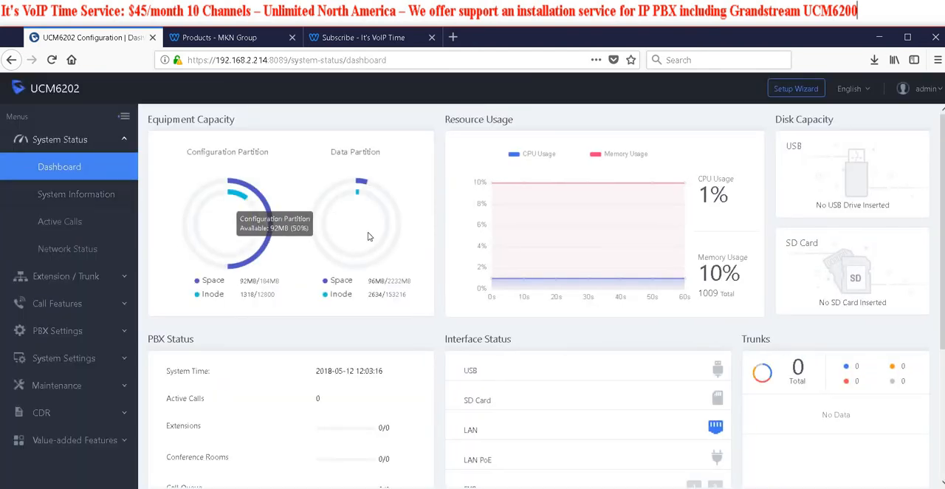
Open the UCM6202's network settings and review the network method and the LAN IPv4 address, gateway and DNS configuration
click(63, 358)
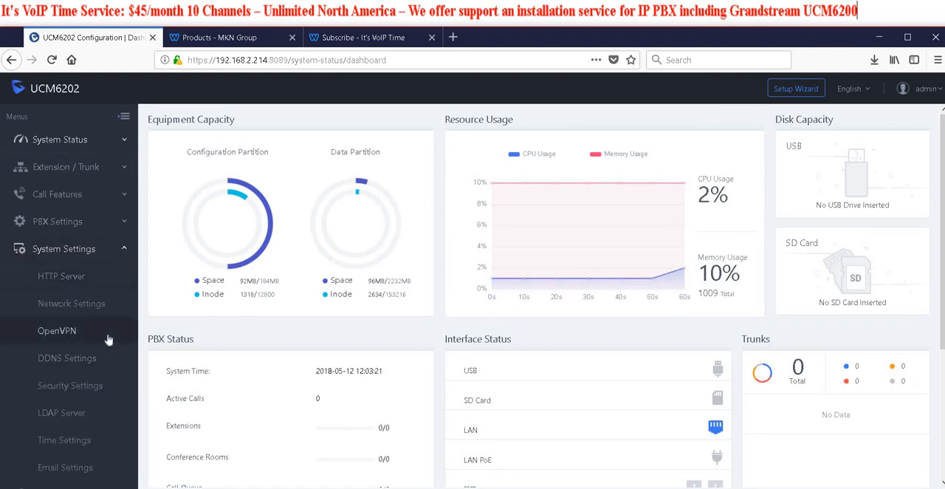
scroll(107, 339, down, 1)
click(94, 254)
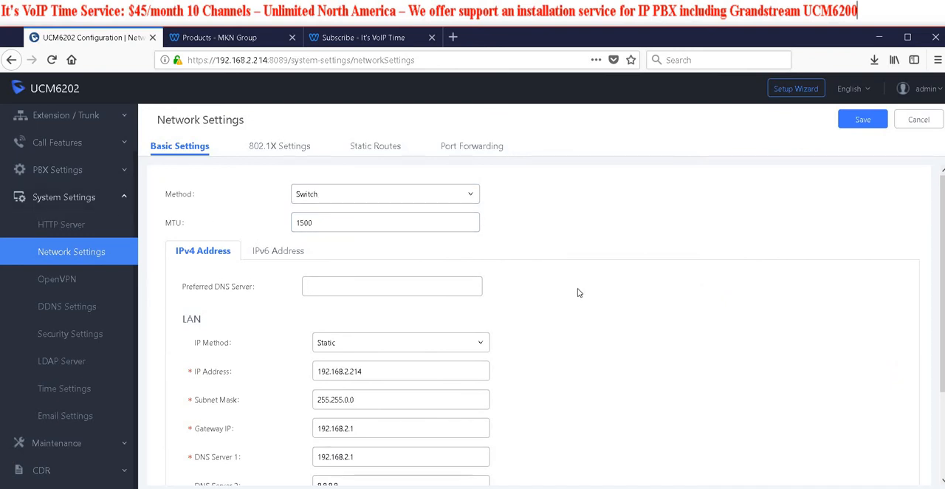
click(357, 197)
click(467, 209)
scroll(406, 278, down, 3)
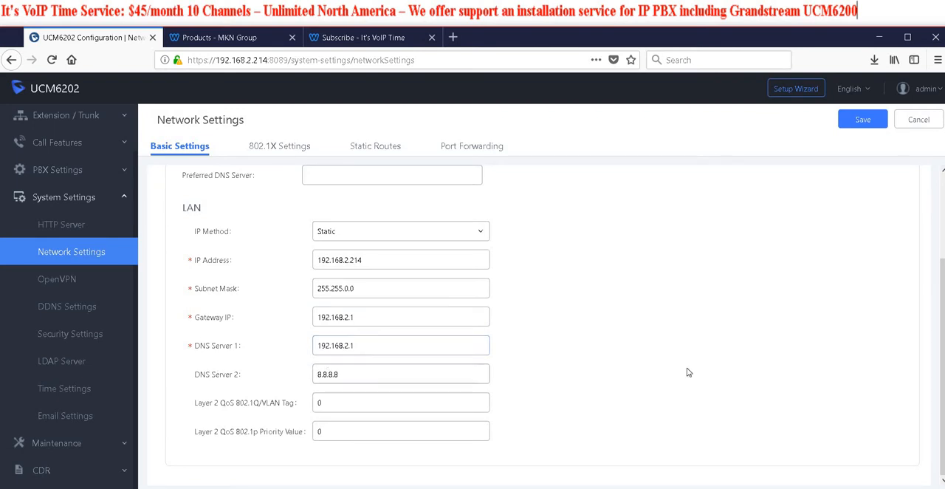
scroll(675, 357, up, 3)
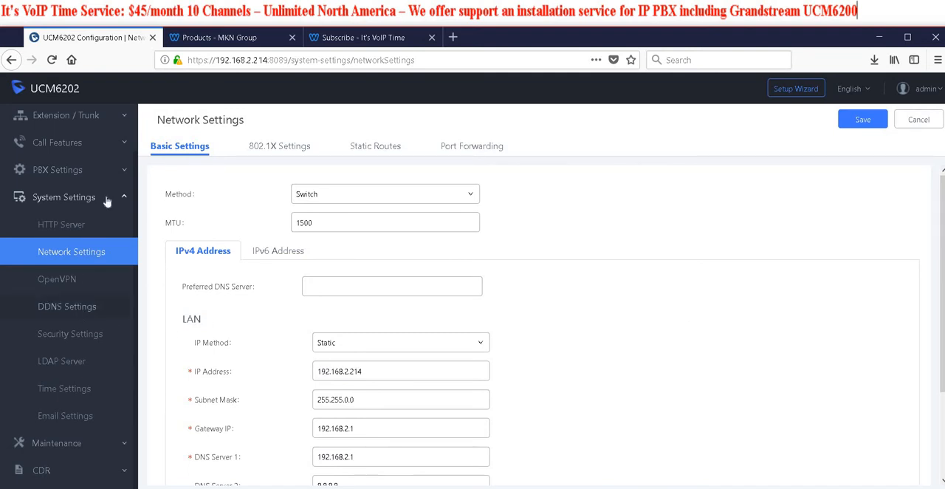
click(75, 121)
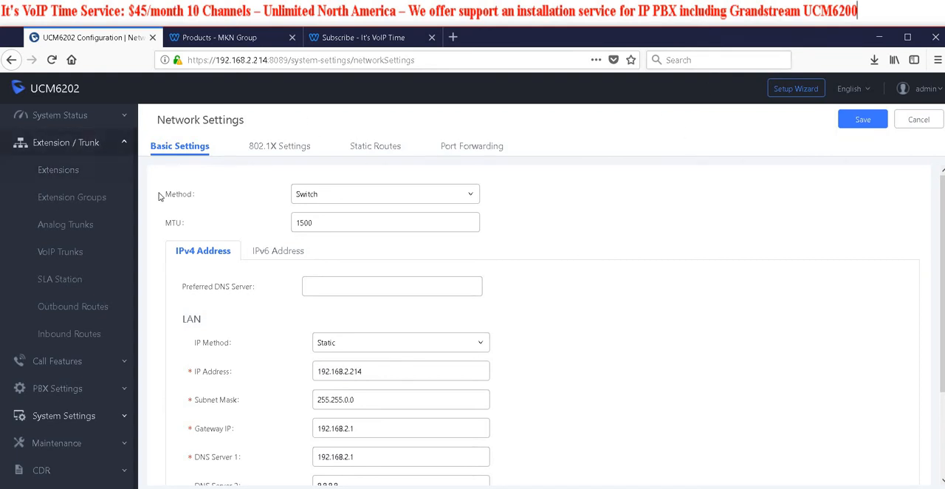
click(68, 226)
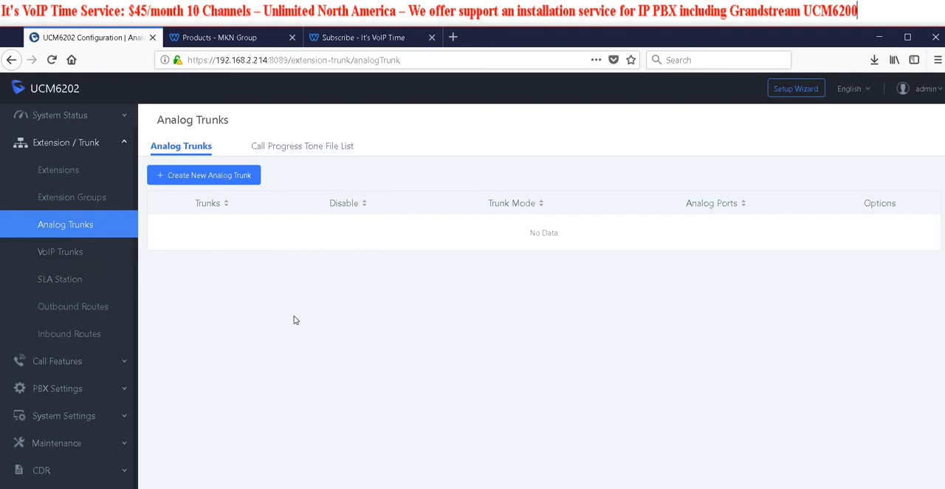
click(255, 179)
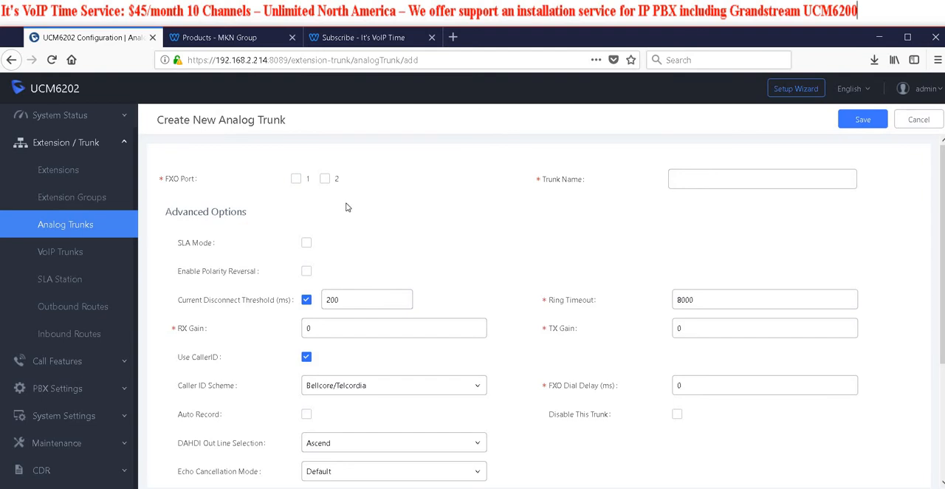
click(296, 180)
click(333, 185)
click(311, 183)
click(325, 179)
click(917, 120)
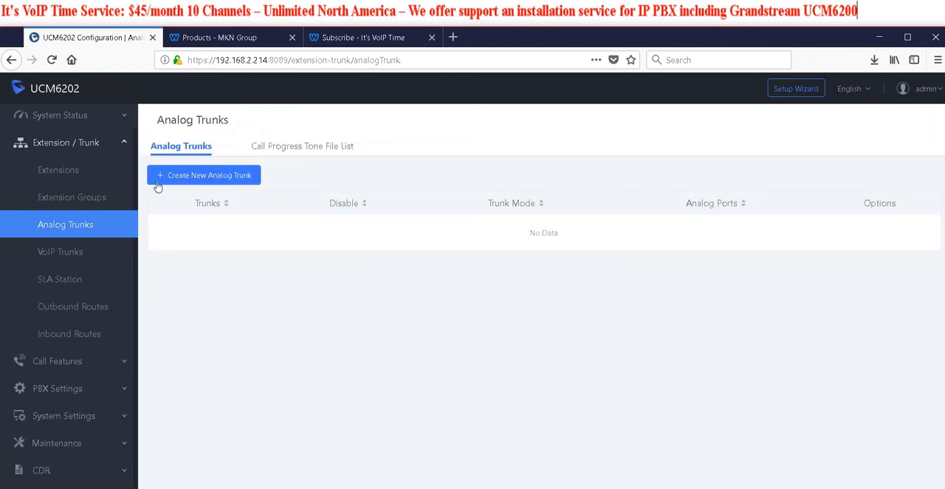
Start a new SIP trunk from the VoIP trunks list and check which trunk types are available
click(77, 251)
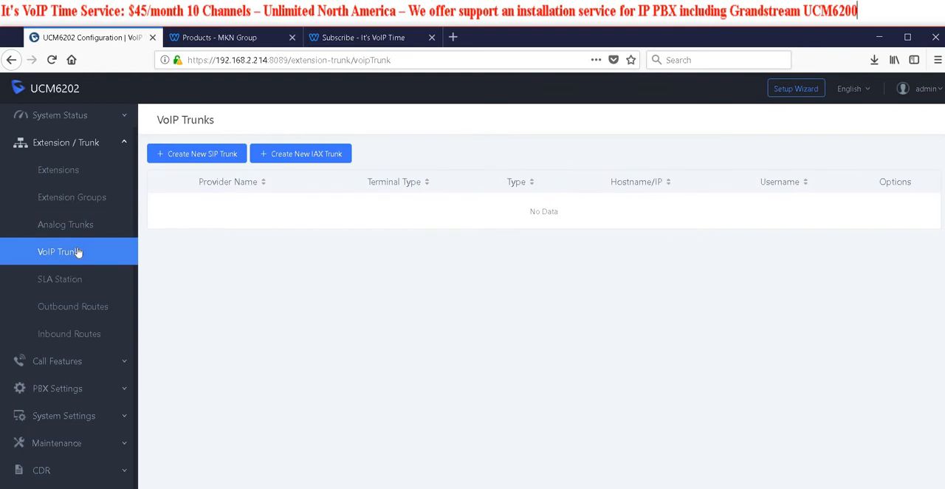
click(217, 155)
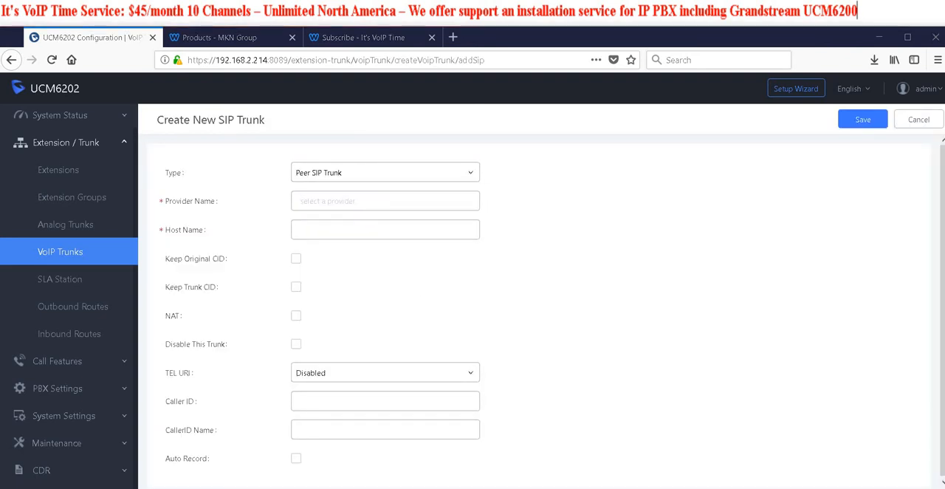
click(332, 175)
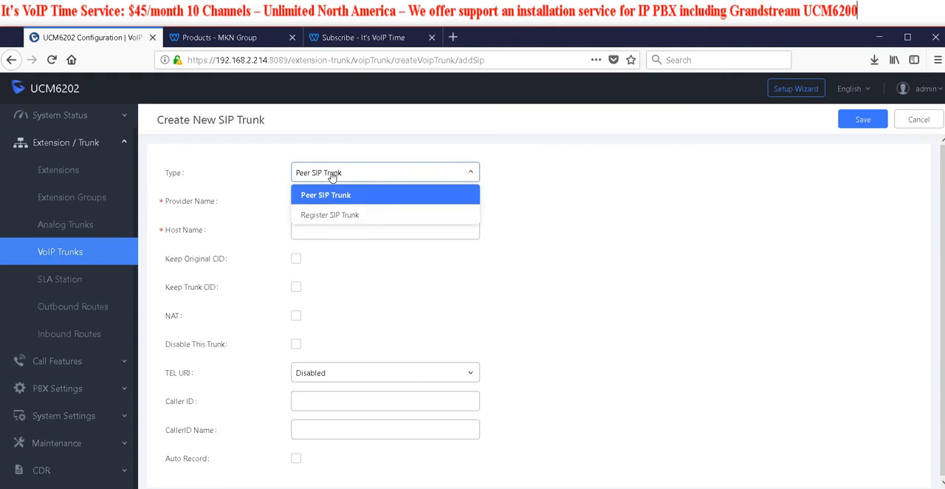
click(630, 215)
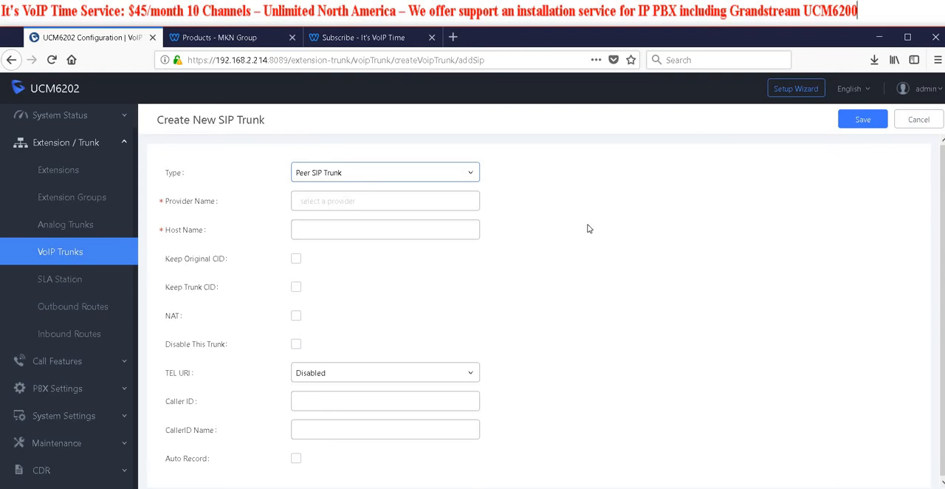
click(362, 39)
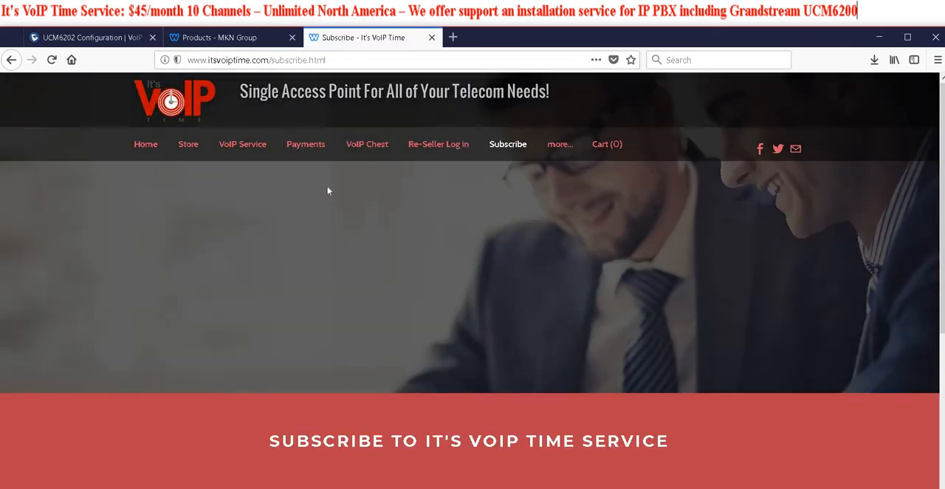
click(252, 40)
click(127, 38)
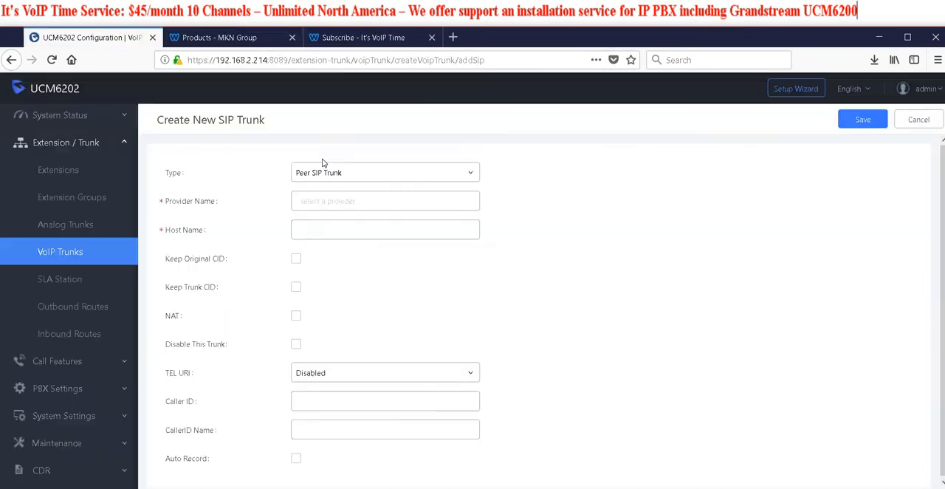
Set the new trunk's type to Register SIP Trunk
click(390, 172)
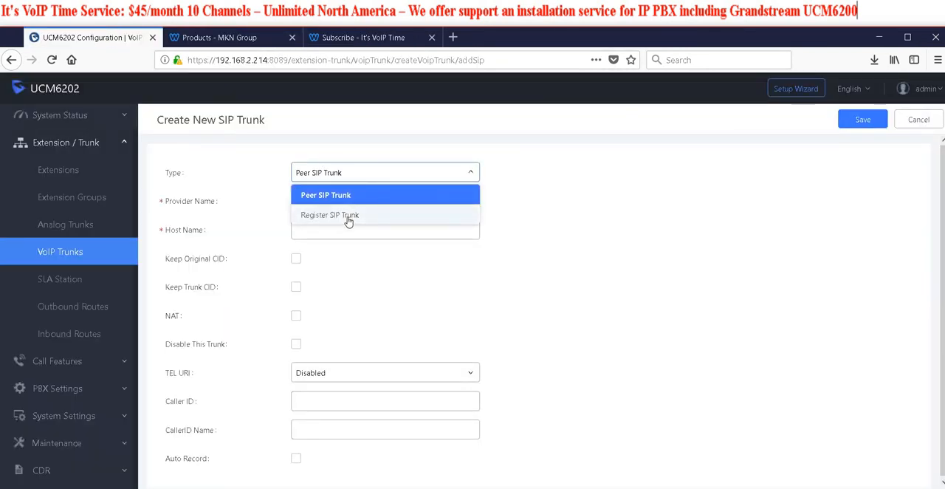
click(372, 38)
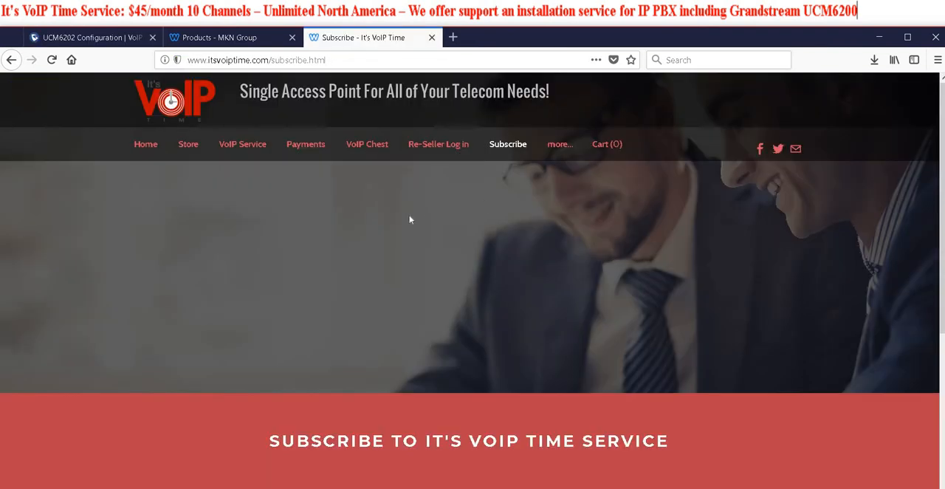
click(111, 40)
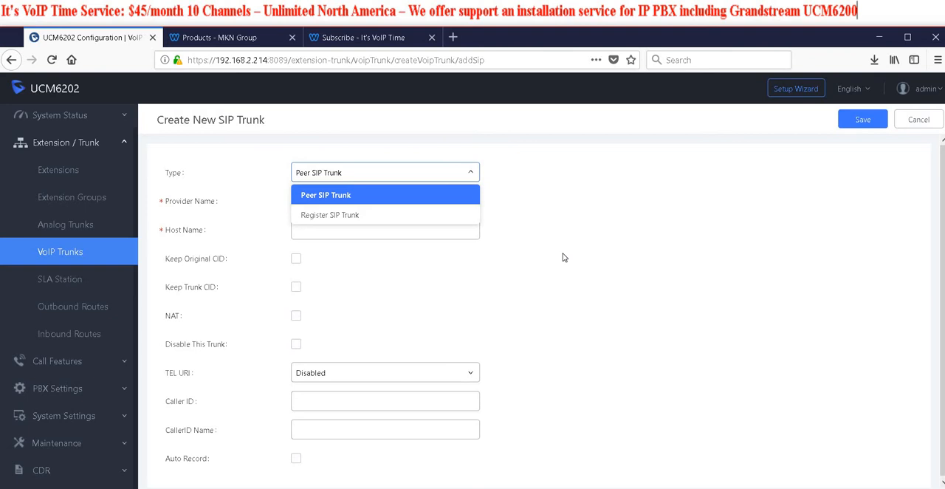
click(411, 218)
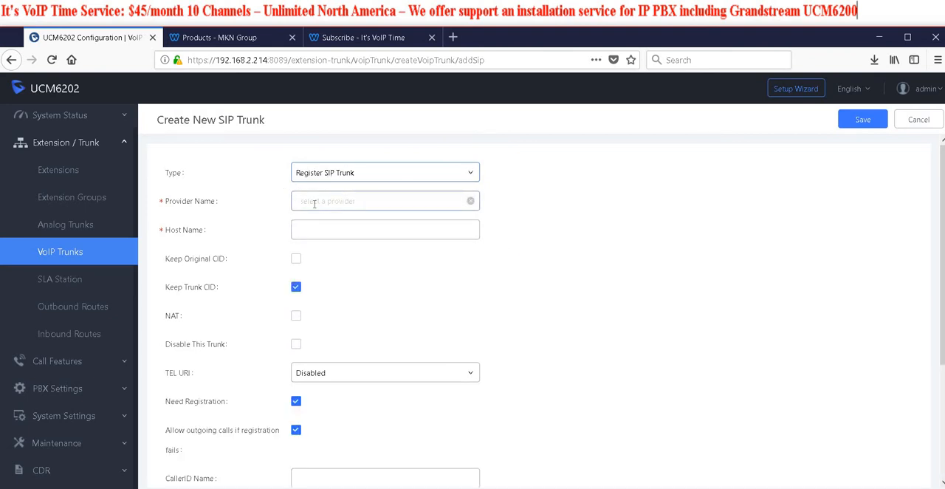
Browse the predefined providers and enter "It's VoIP Time" as the trunk's provider name
click(314, 204)
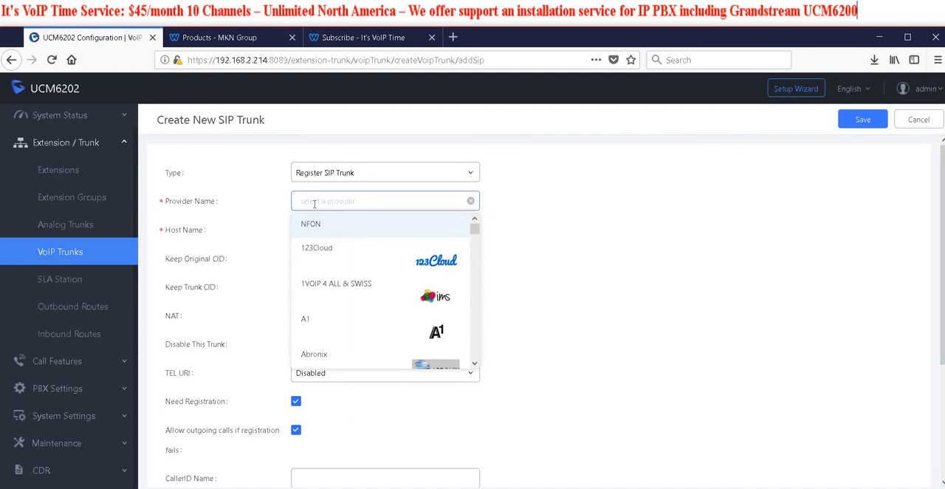
drag(473, 227, 538, 266)
click(302, 205)
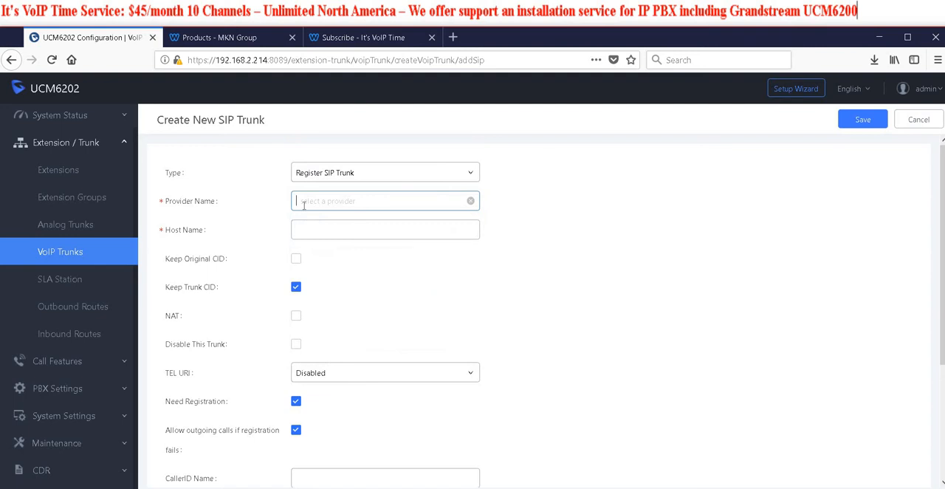
click(304, 206)
text(It's VoIP Time)
Set the trunk's host name to voip.itsvoiptime.com and enable NAT for it
click(324, 228)
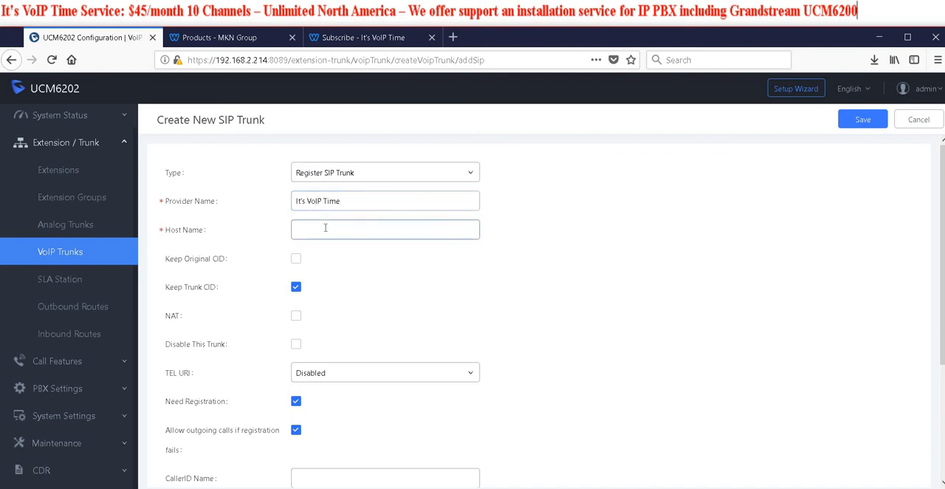
text(voip)
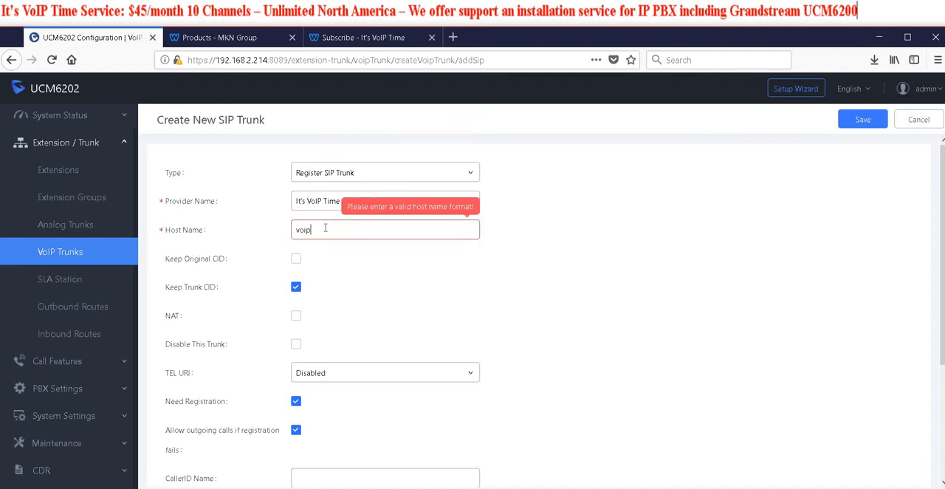
text(.its)
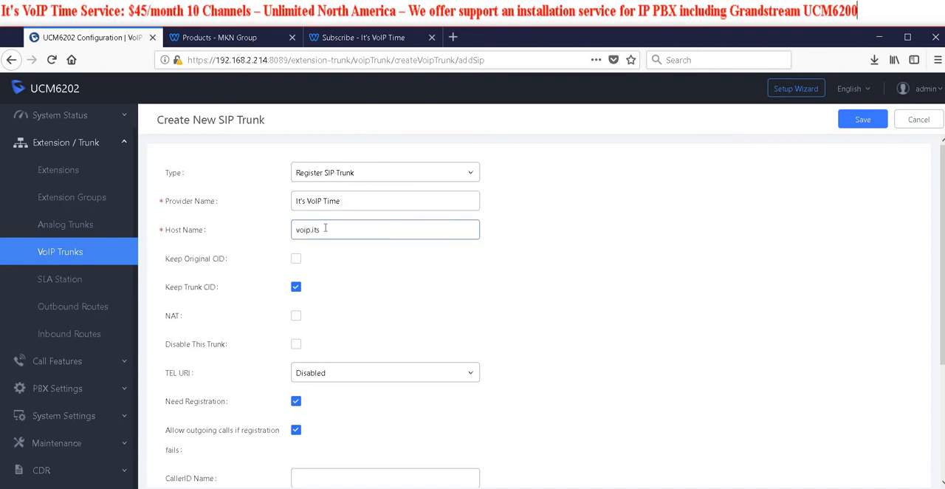
text(voiptime.com)
click(264, 272)
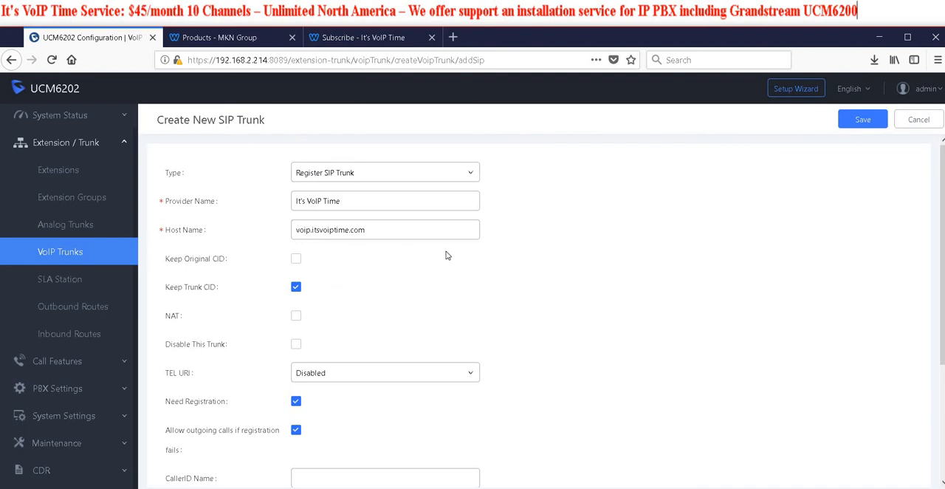
click(298, 318)
Enter "MKN Group" as the trunk's caller ID name
scroll(497, 358, down, 3)
scroll(581, 327, down, 1)
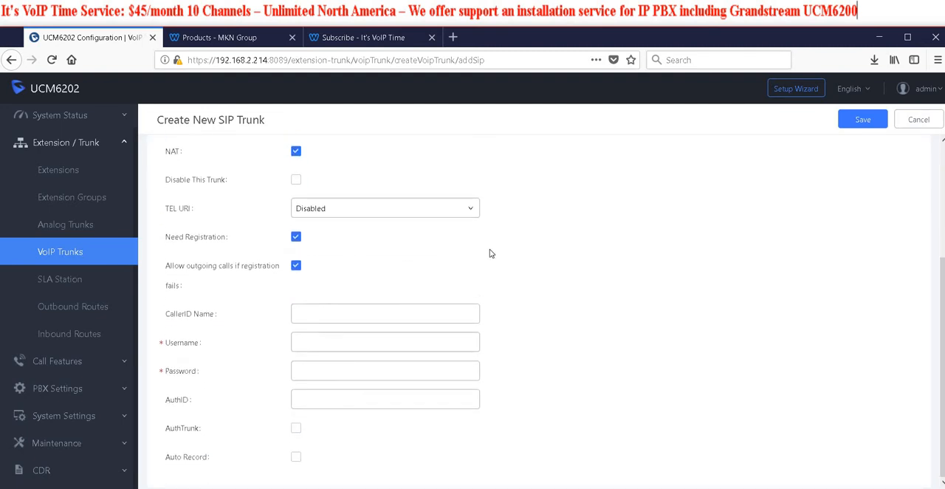
click(336, 312)
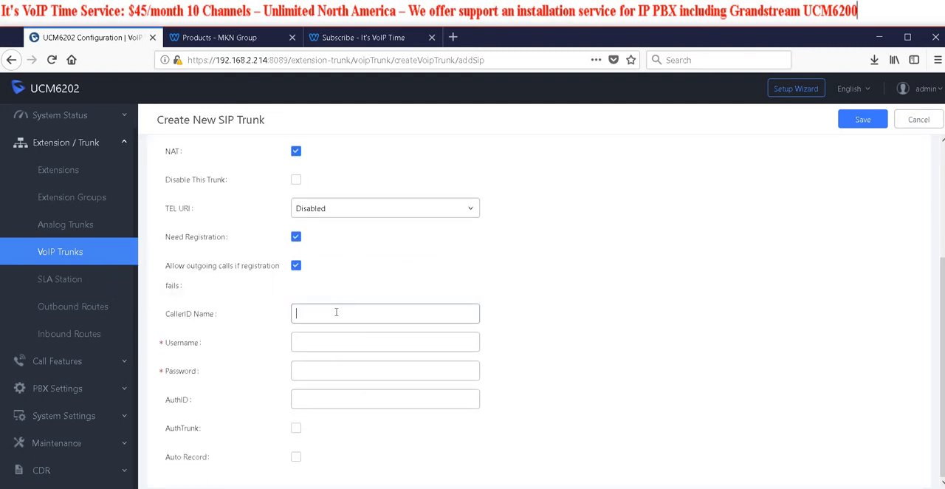
text(MKN Group)
Copy the SIP account username from the other window into the trunk's username field
click(342, 341)
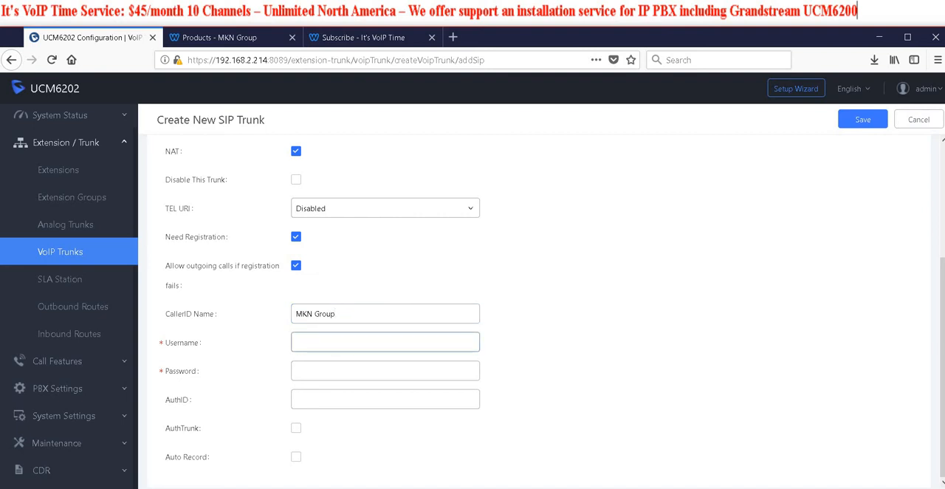
key(alt+Tab)
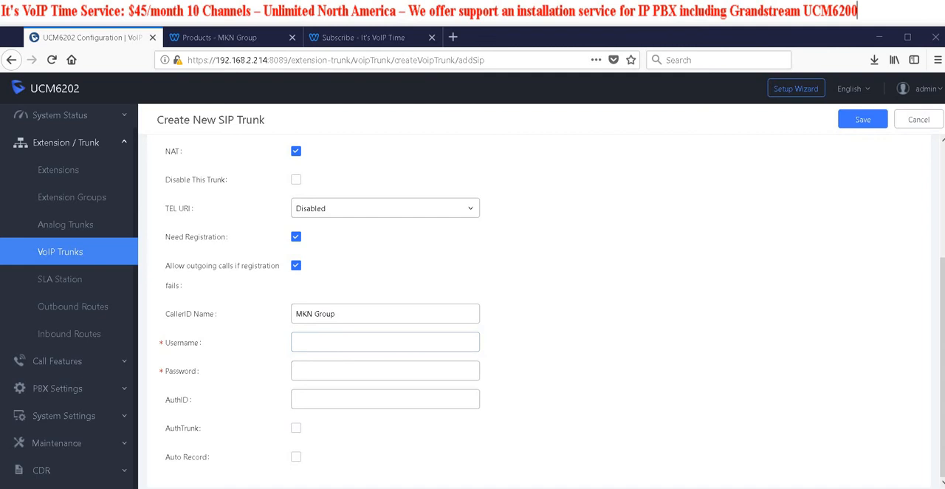
right_click(320, 343)
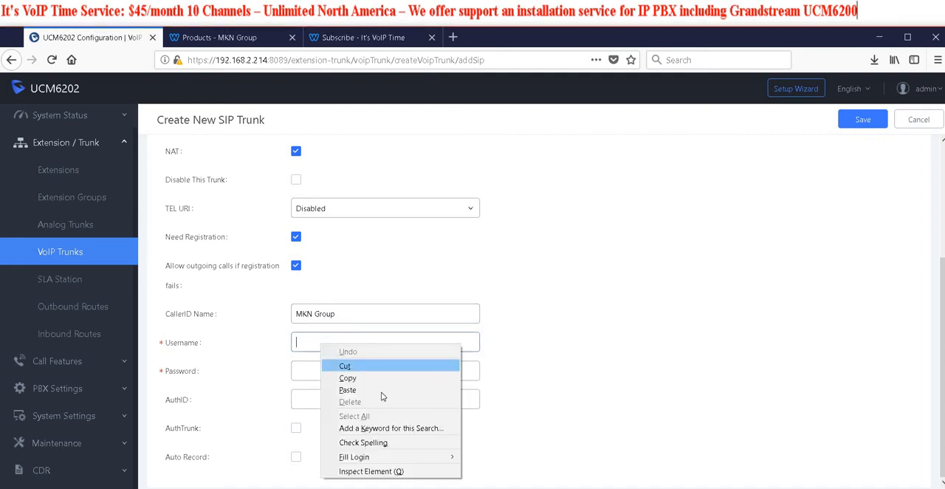
click(368, 389)
Copy the SIP account password from the other window into the trunk's password field
click(377, 373)
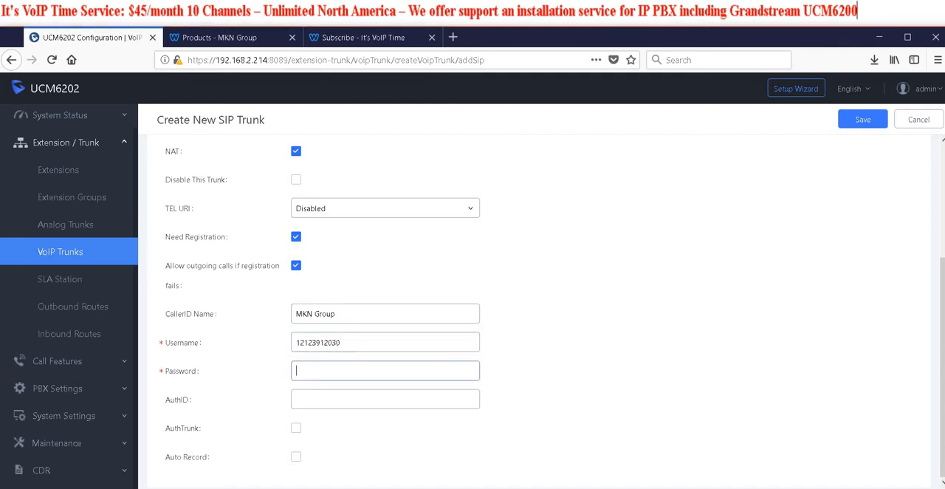
key(alt+Tab)
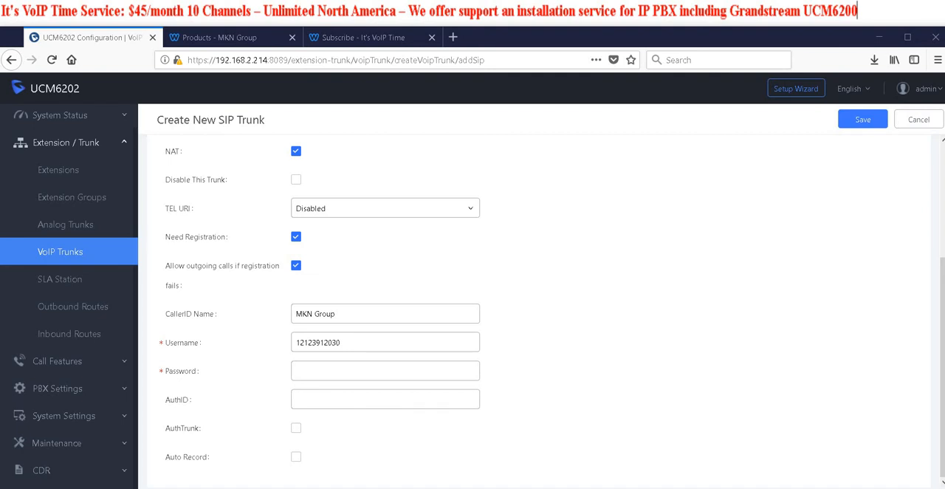
click(314, 371)
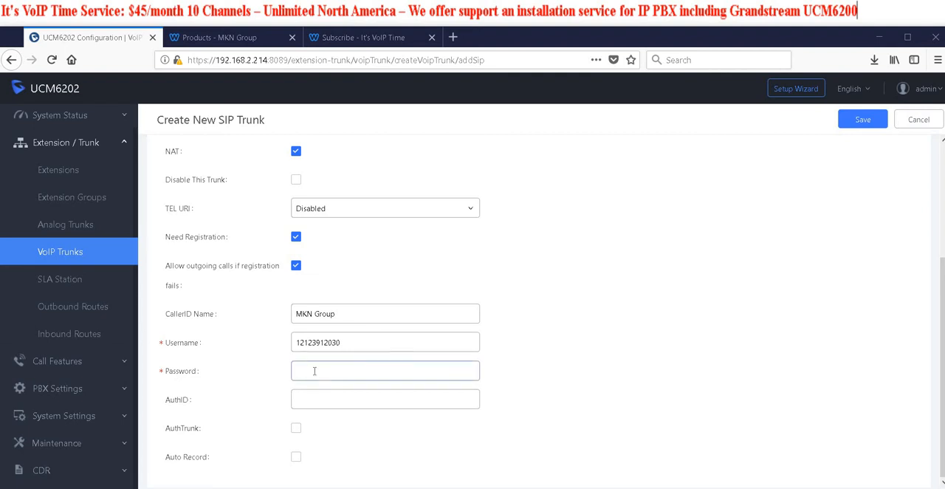
right_click(314, 370)
click(333, 425)
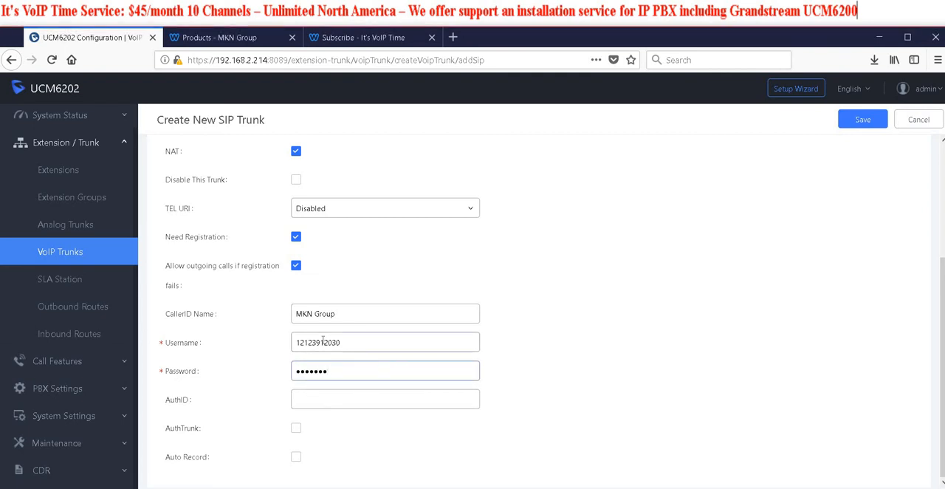
Copy the trunk's username into its AuthID field
double_click(323, 341)
right_click(322, 342)
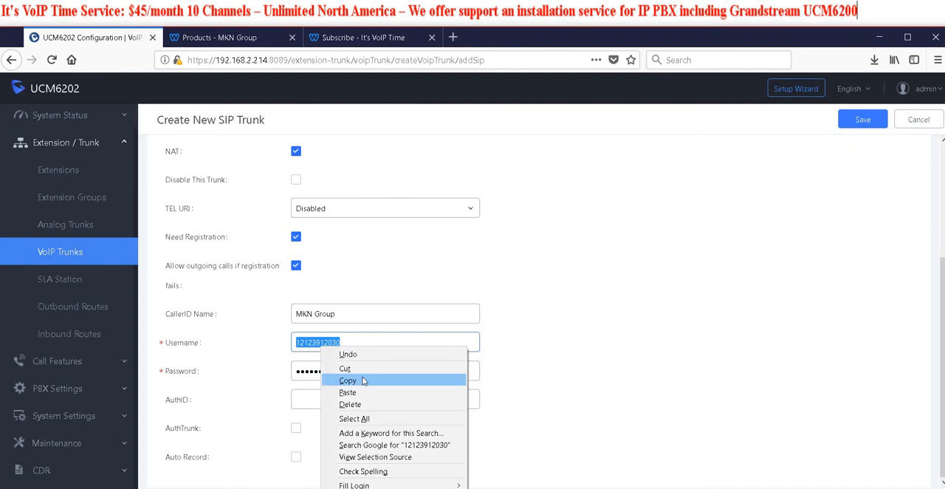
click(362, 381)
click(380, 399)
right_click(322, 399)
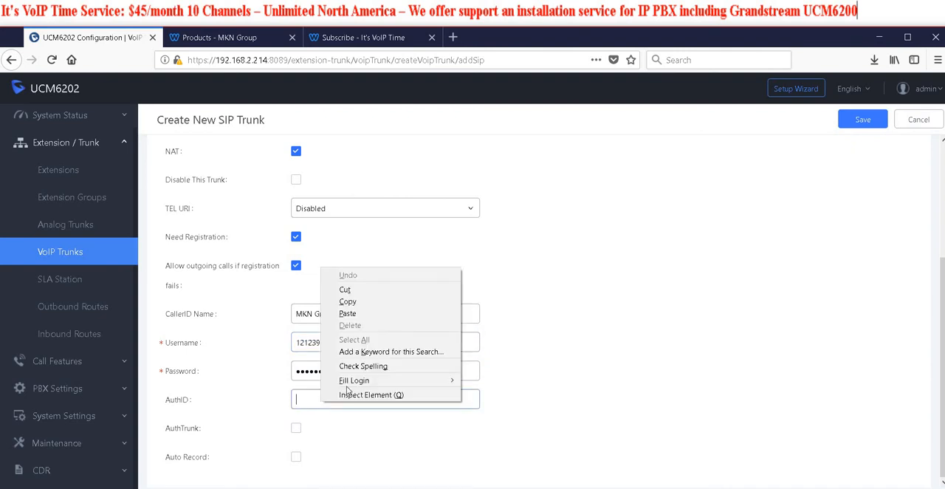
click(347, 314)
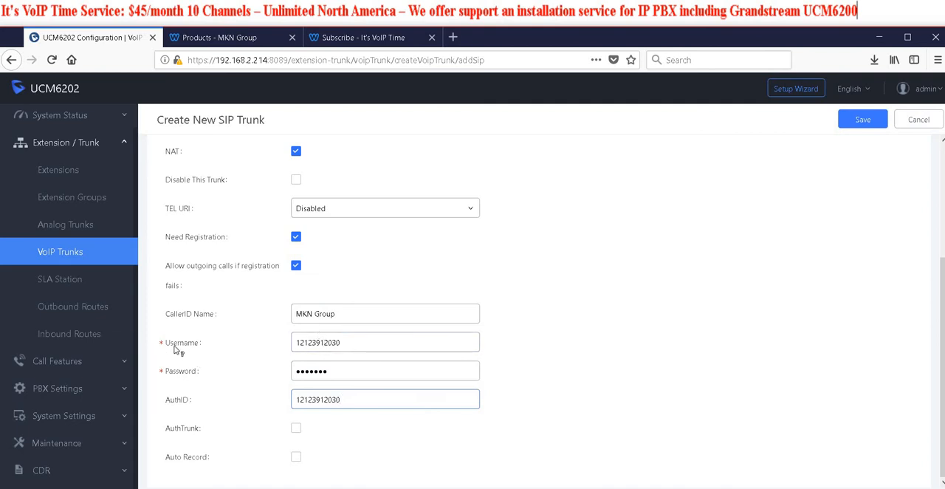
mouse_move(179, 405)
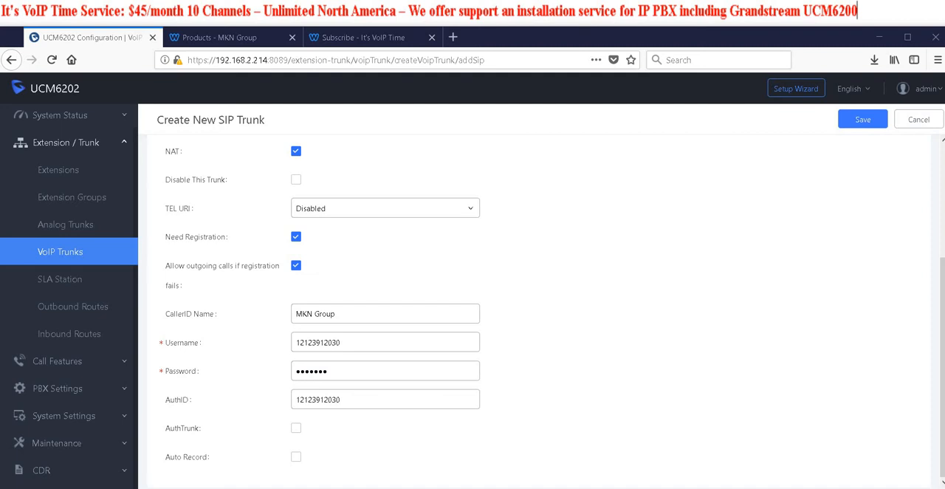
Save the new SIP trunk, accept the domain lookup notice and apply the configuration changes
click(875, 122)
click(498, 244)
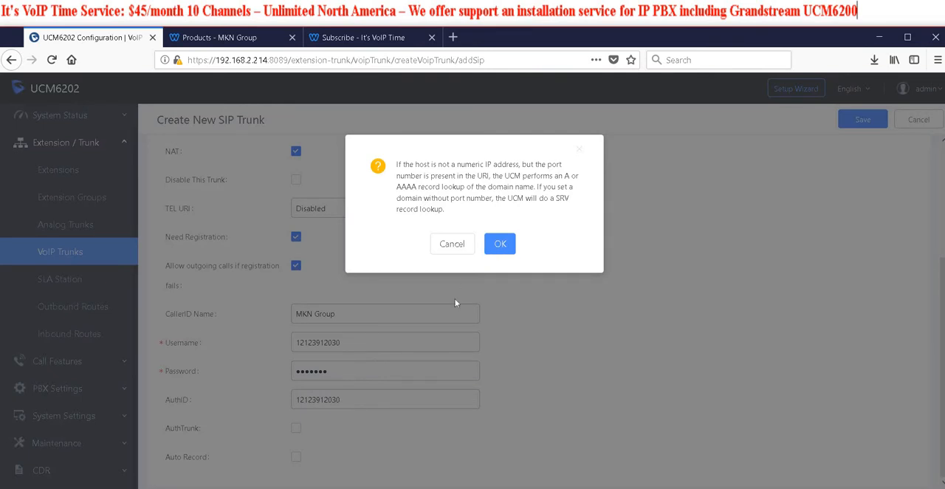
click(724, 90)
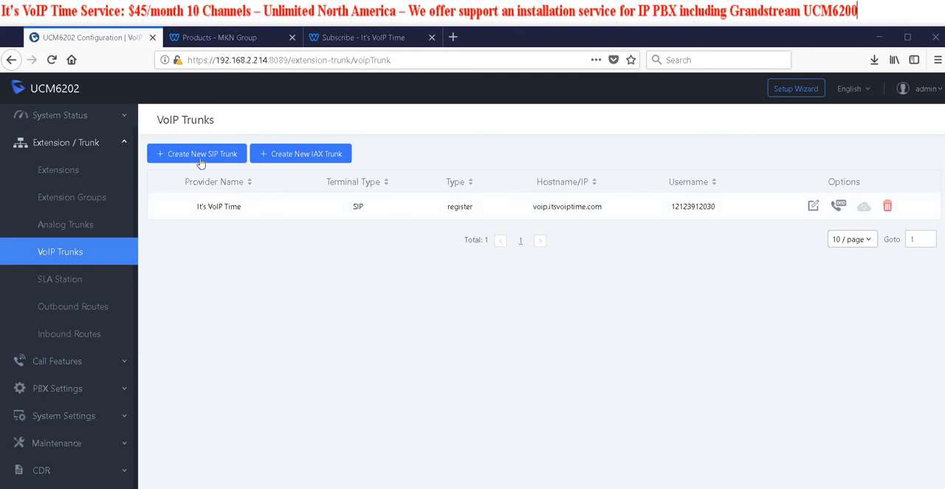
Check the It's VoIP Time trunk's registration status on the system dashboard
click(65, 116)
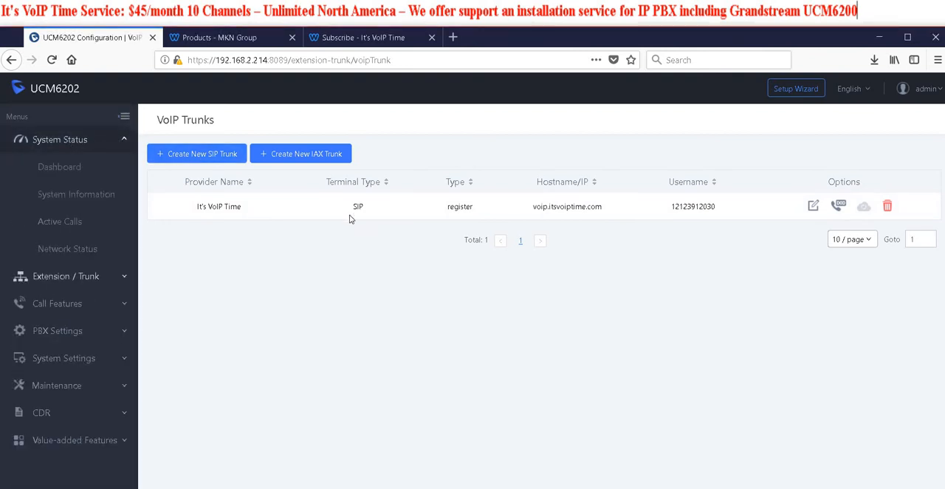
click(70, 169)
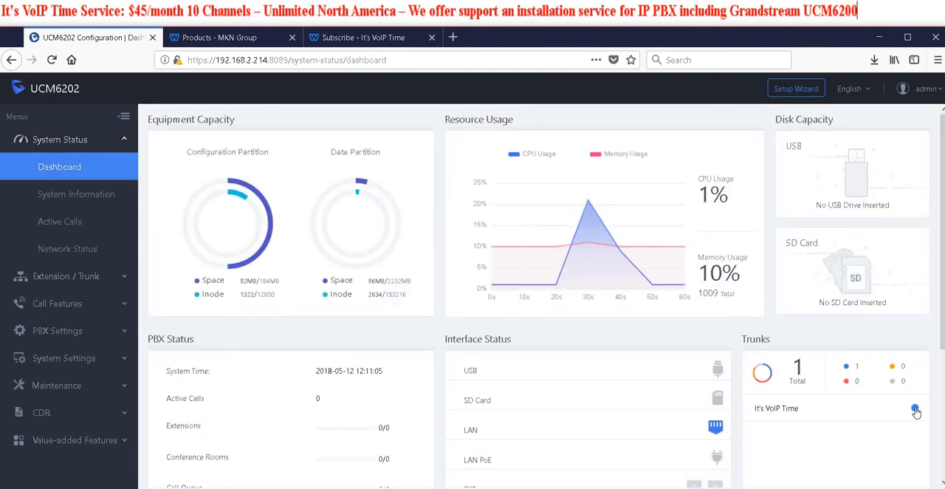
mouse_move(916, 412)
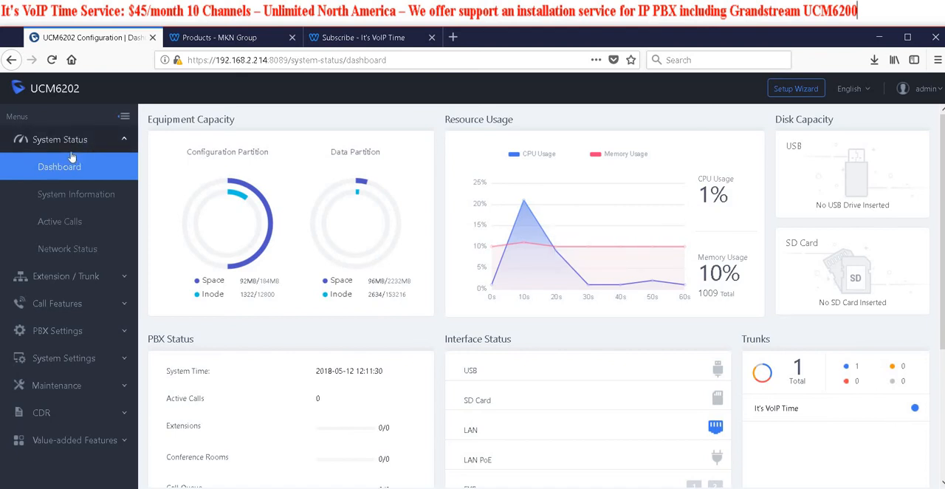
Look over the outbound routes list and open the list of managed extensions
click(74, 277)
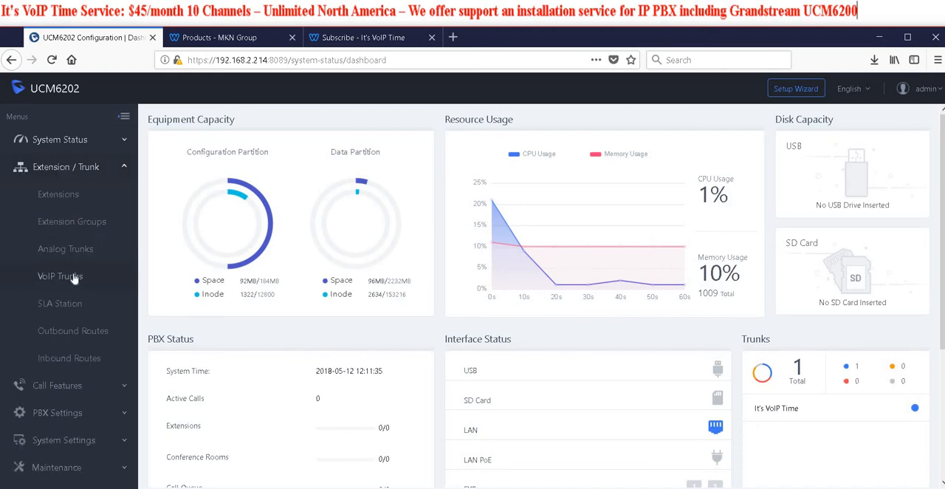
click(82, 332)
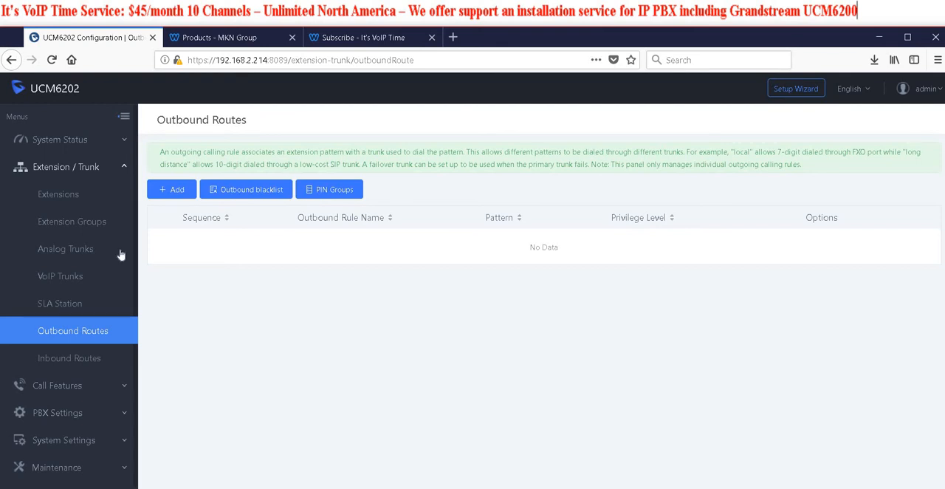
click(58, 194)
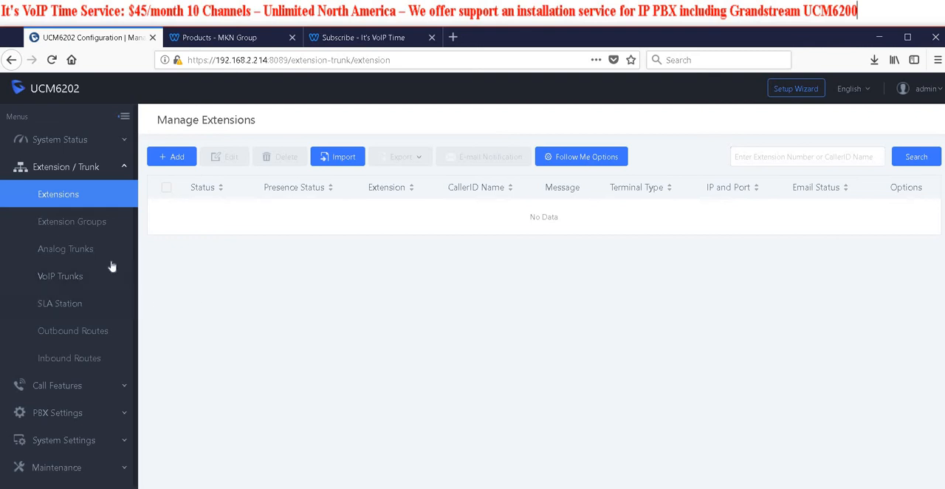
scroll(78, 295, down, 1)
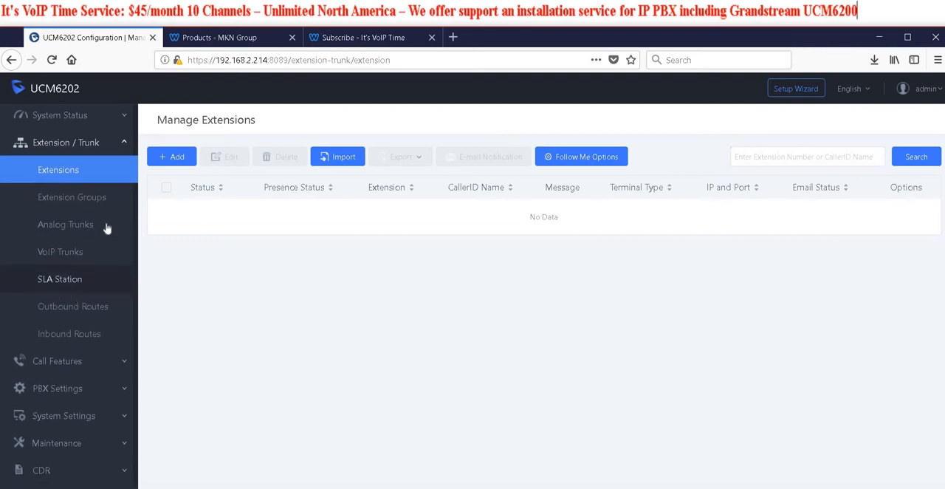
Open a new SIP extension form to check its default extension number, and cancel without saving
click(182, 158)
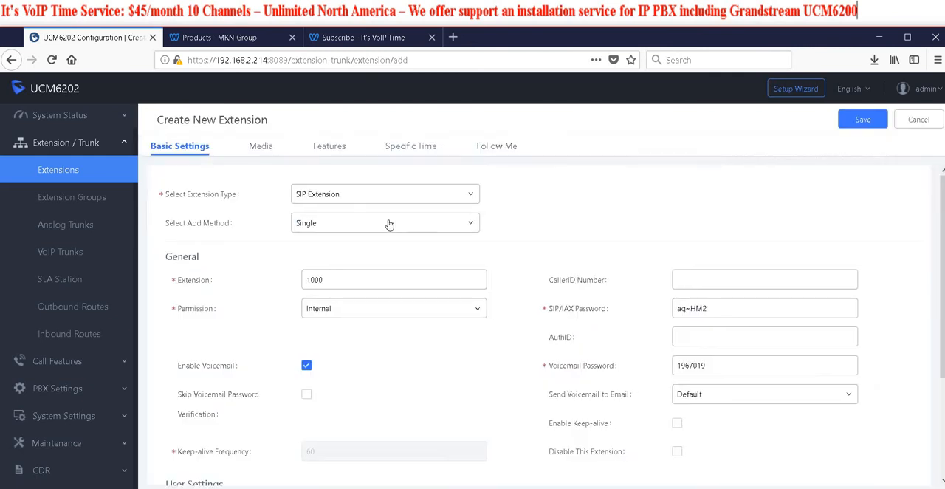
click(318, 287)
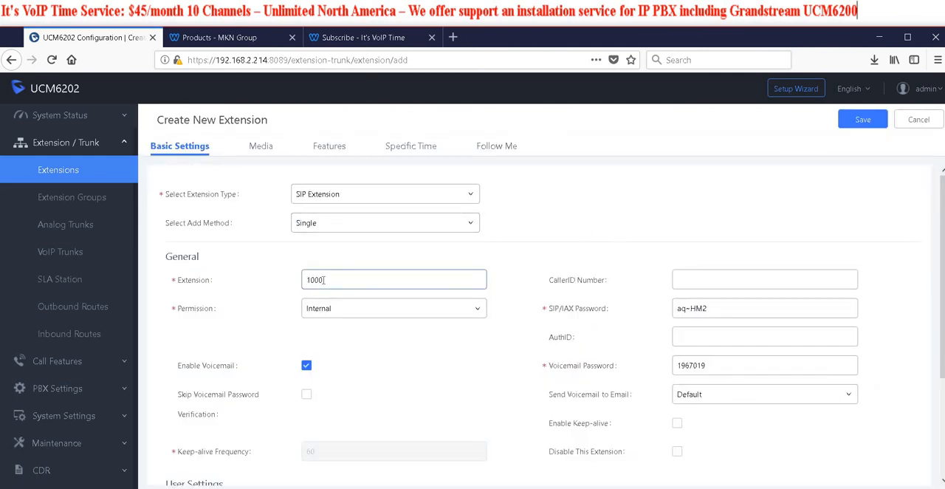
click(918, 120)
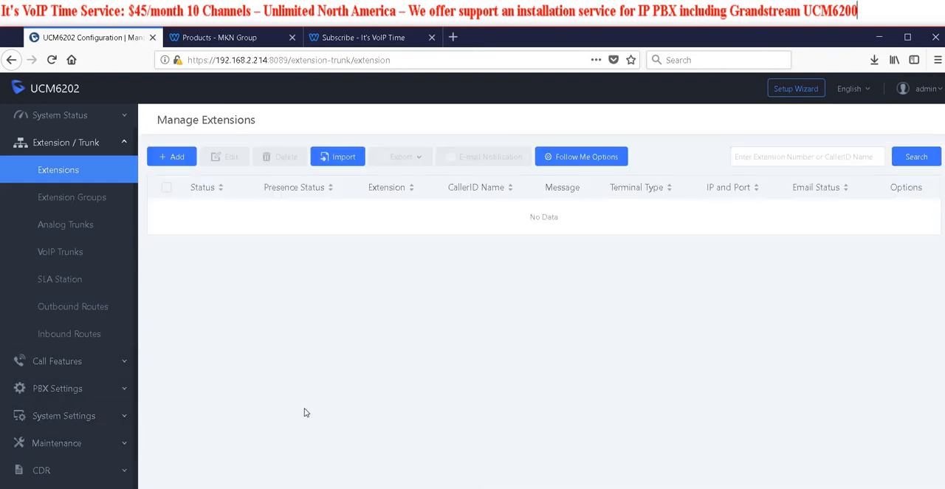
In the PBX general settings, set the user extensions range to 20–30
click(68, 416)
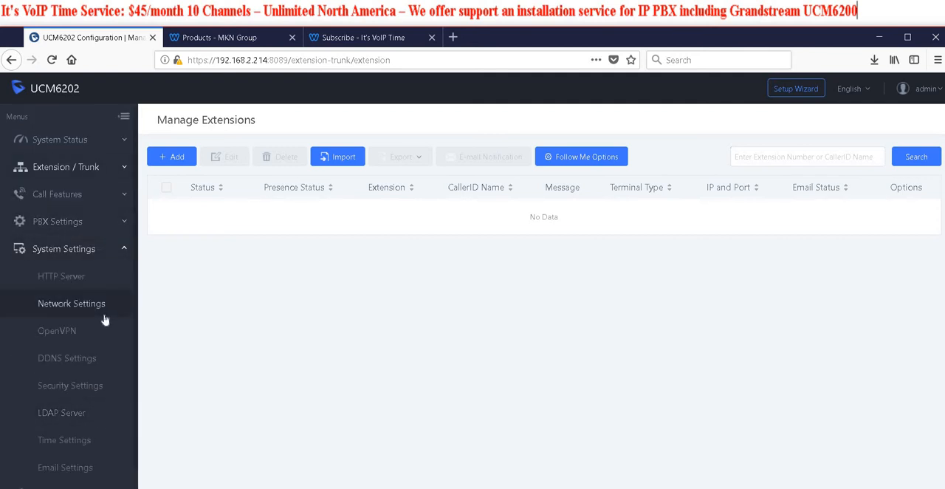
click(72, 223)
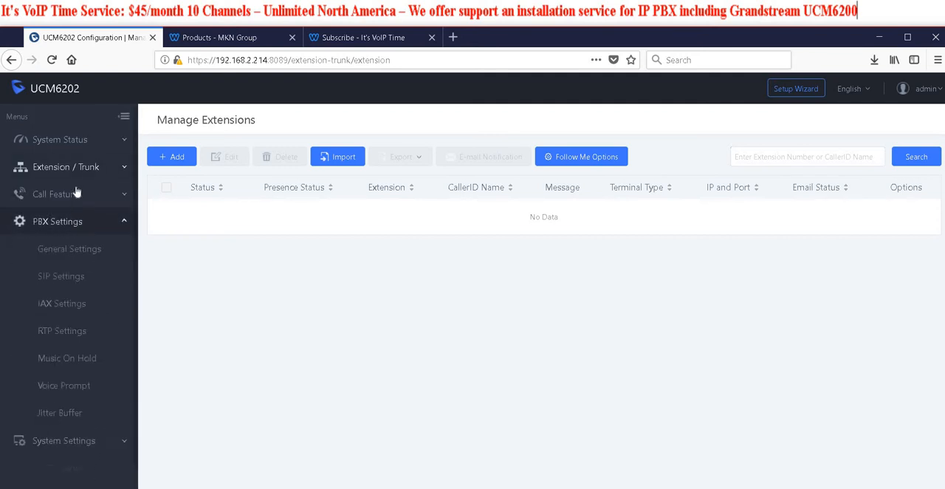
click(77, 249)
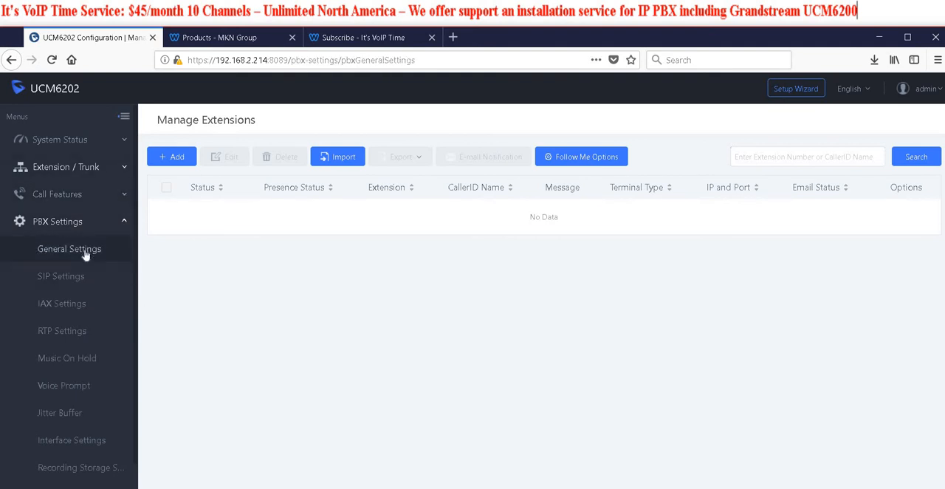
scroll(415, 327, down, 3)
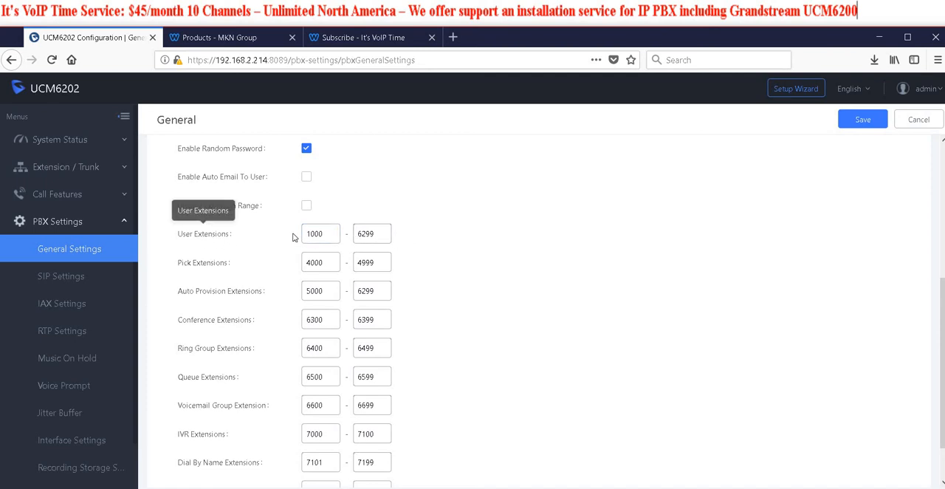
double_click(331, 236)
text(20)
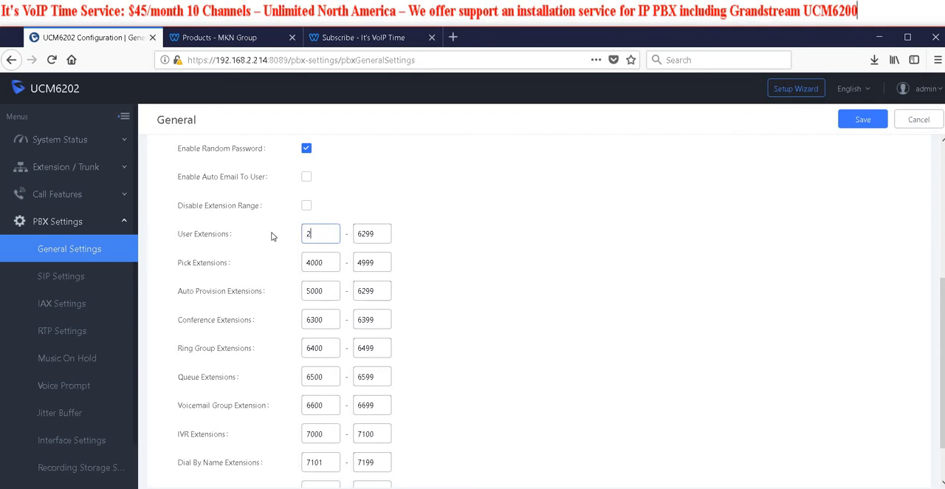
double_click(358, 231)
text(30)
click(484, 267)
Set both the start and the end of the pick extensions range to 30
drag(333, 264, 260, 260)
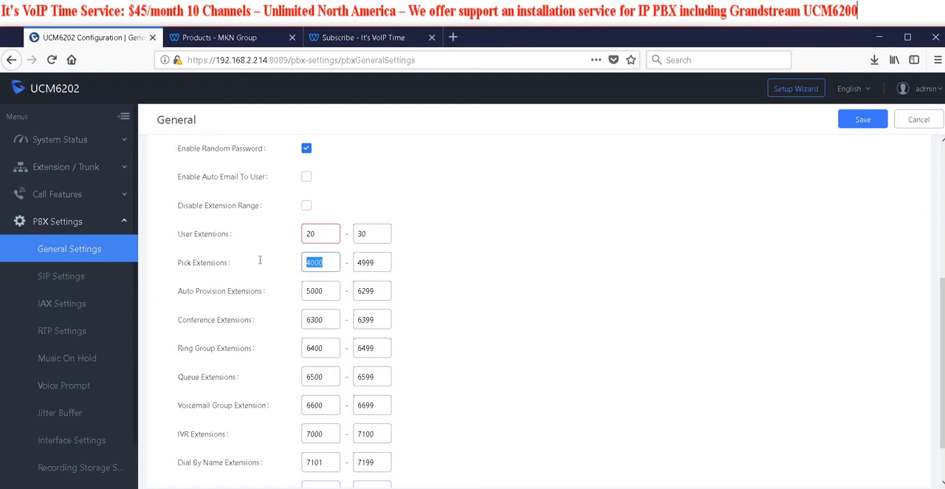
text(30)
drag(381, 262, 309, 261)
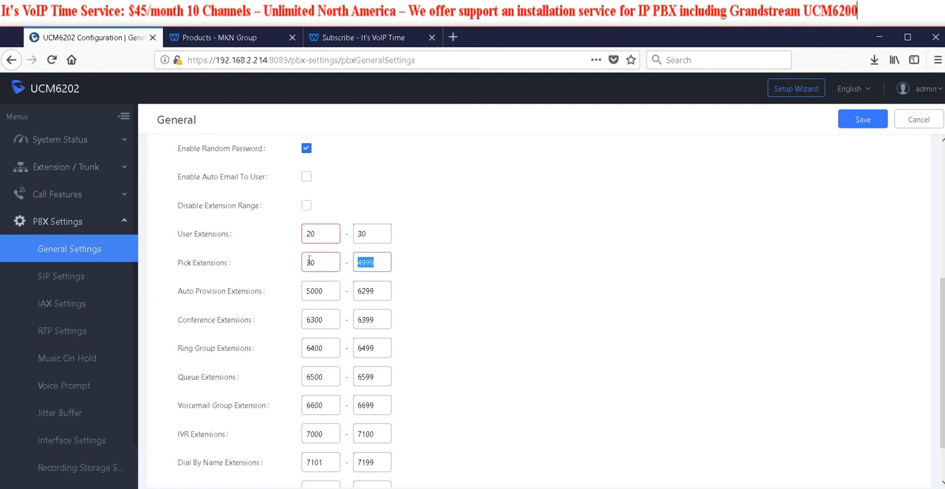
text(30)
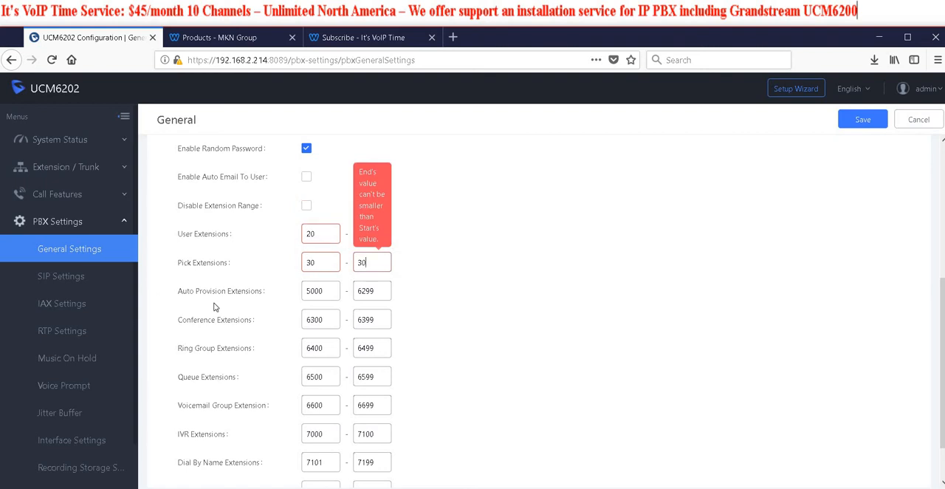
Set the auto provision extensions range to 20–28 and try to save the general settings
click(326, 290)
mouse_move(325, 262)
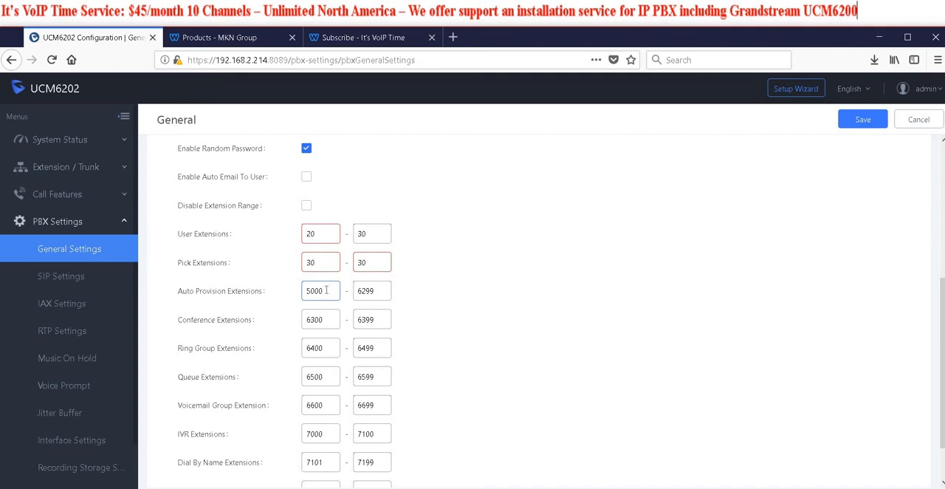
double_click(328, 290)
text(20)
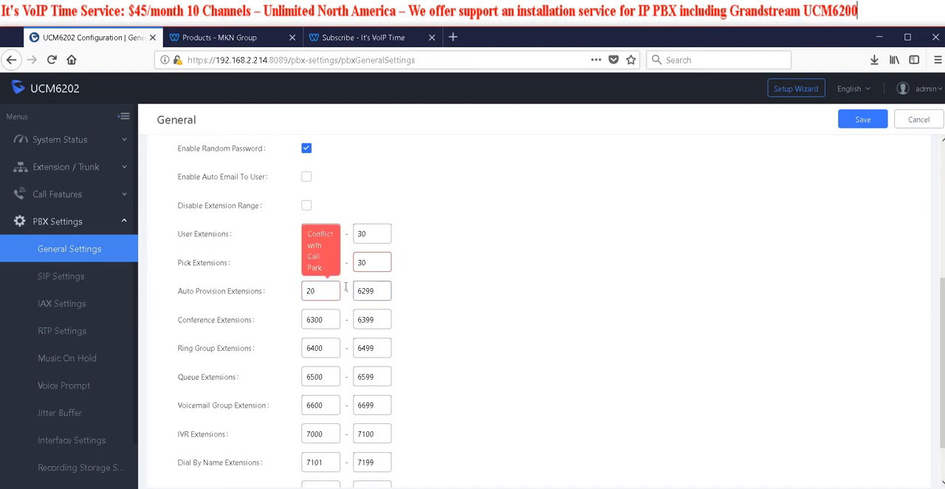
key(Tab)
text(28)
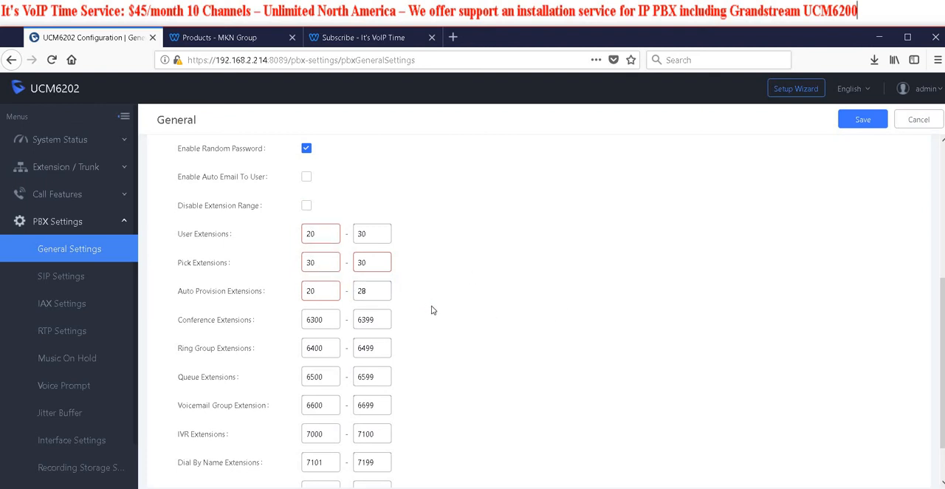
scroll(433, 310, down, 1)
scroll(477, 310, up, 2)
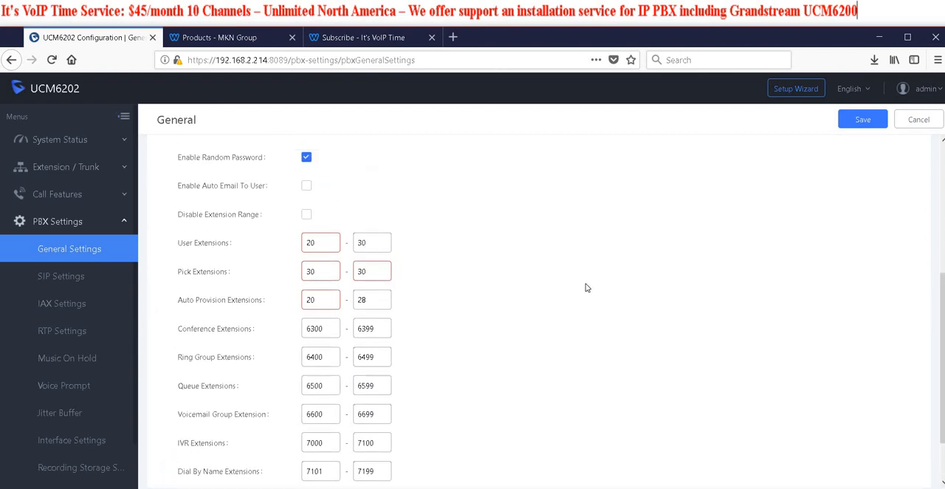
click(855, 124)
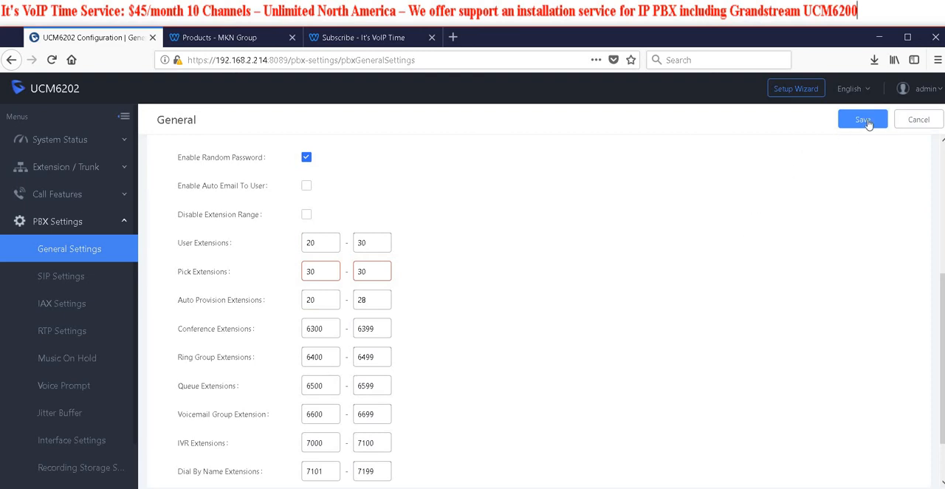
Set the start of the pick extensions range to 29, and save and apply the changes
drag(329, 272, 259, 271)
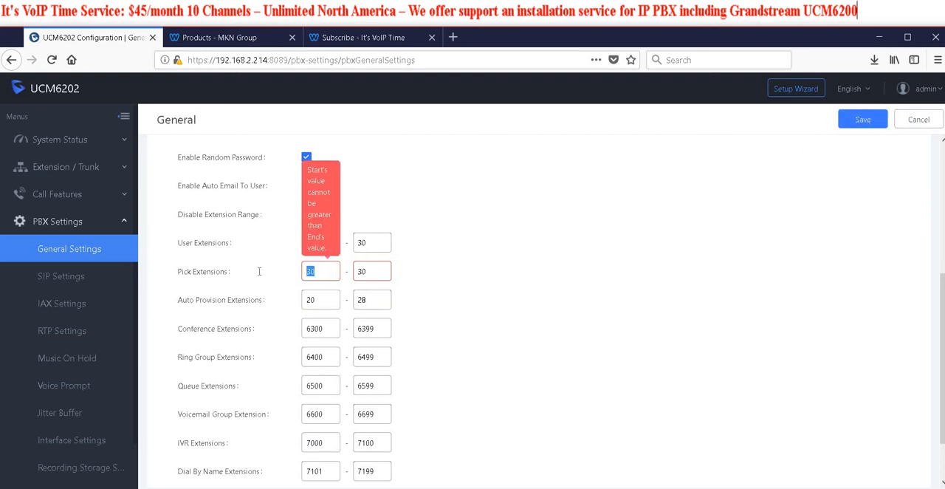
text(29)
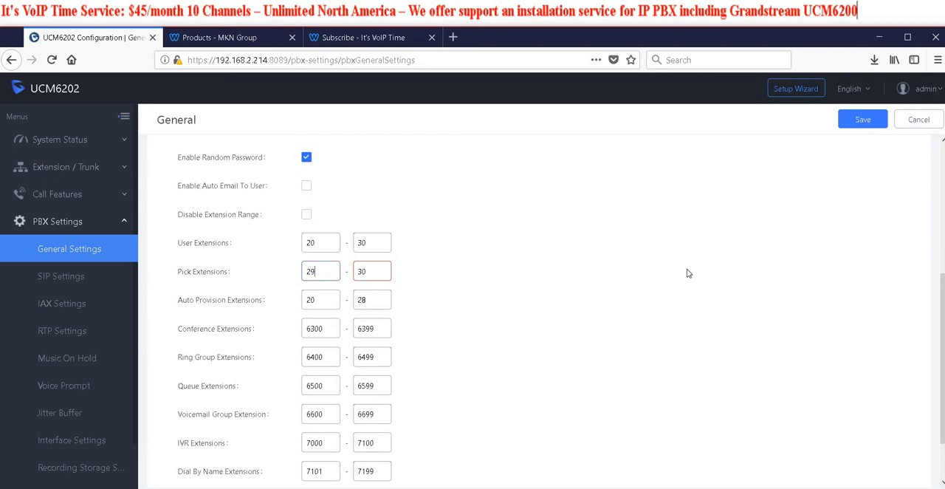
click(372, 281)
click(859, 122)
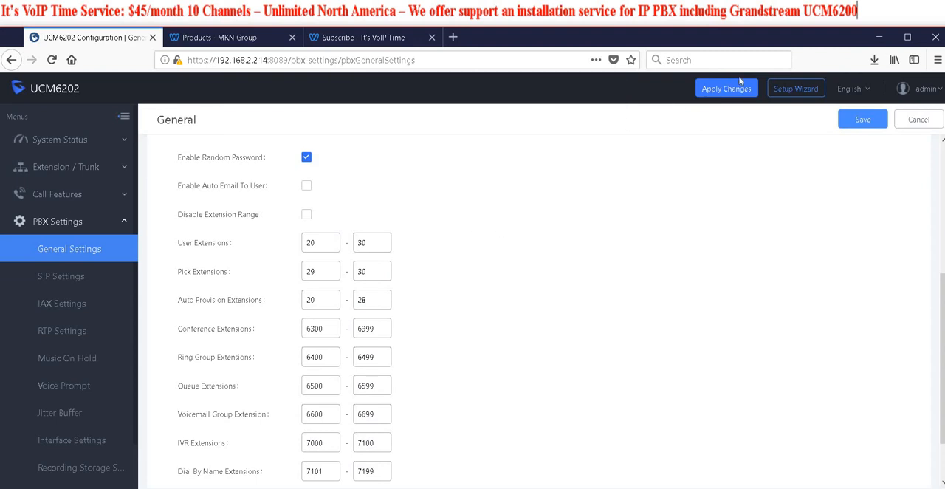
click(711, 96)
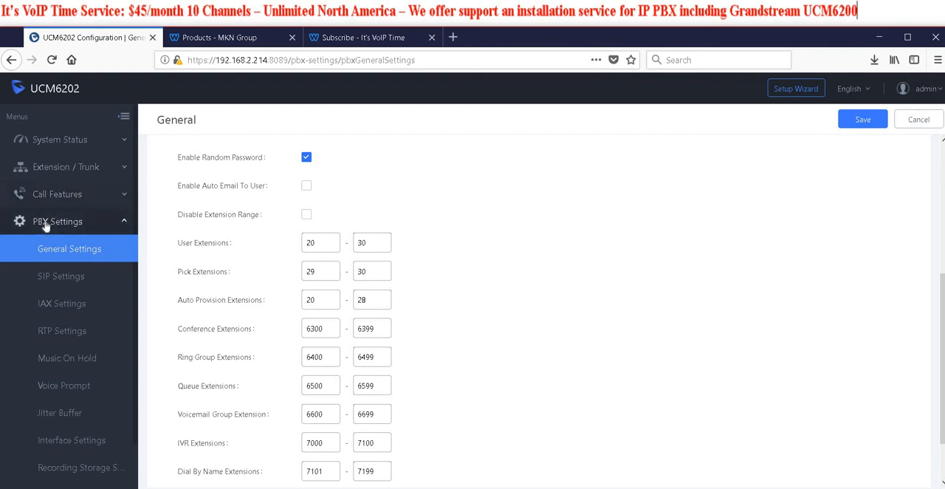
Start a new extension of type SIP Extension and set its add method to Batch
click(87, 176)
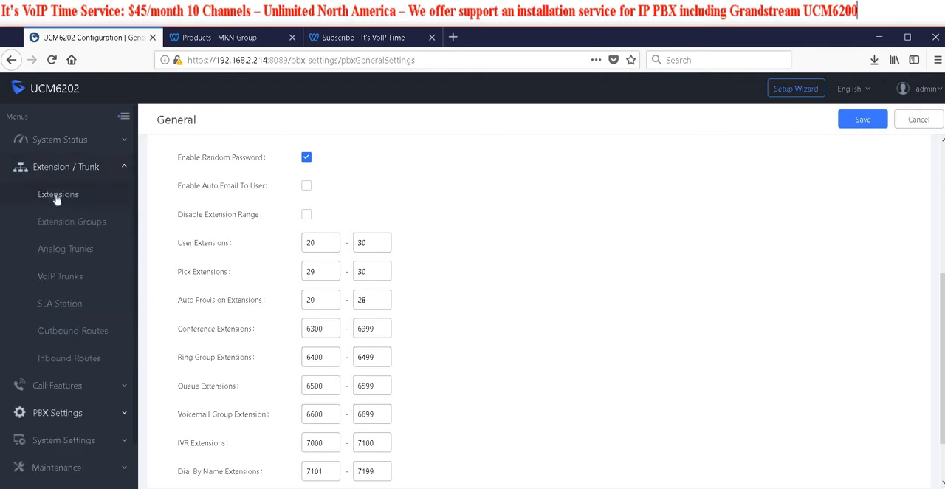
click(57, 198)
click(179, 158)
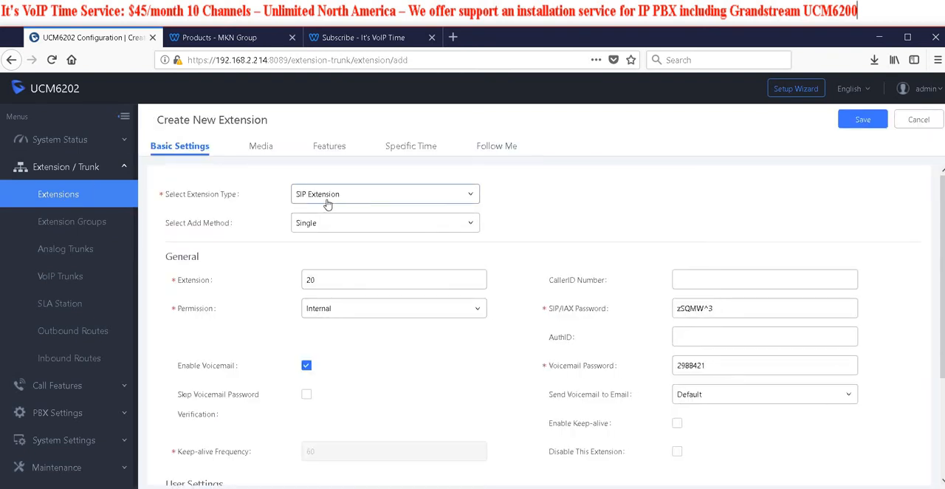
click(427, 203)
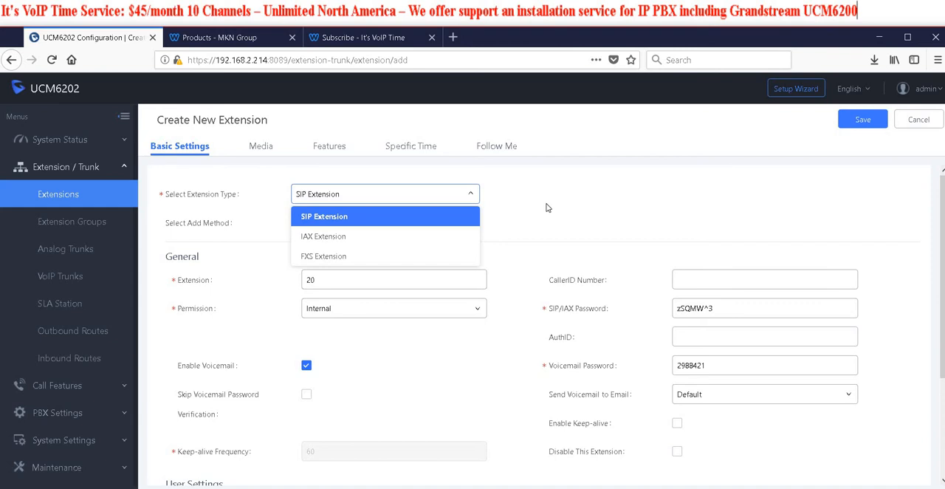
click(373, 217)
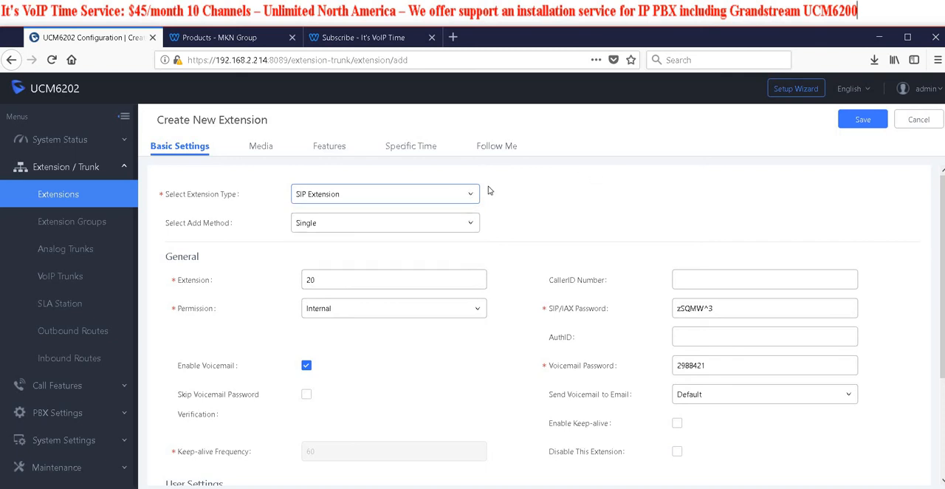
click(352, 222)
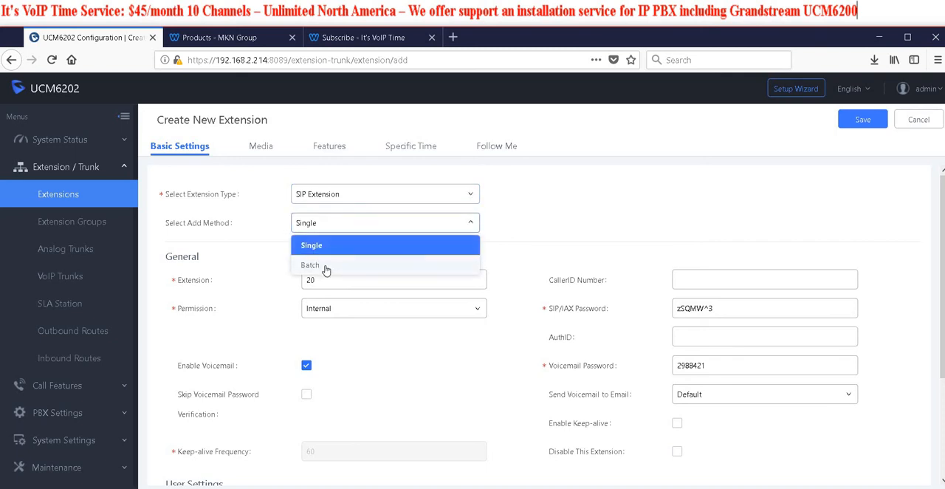
click(325, 265)
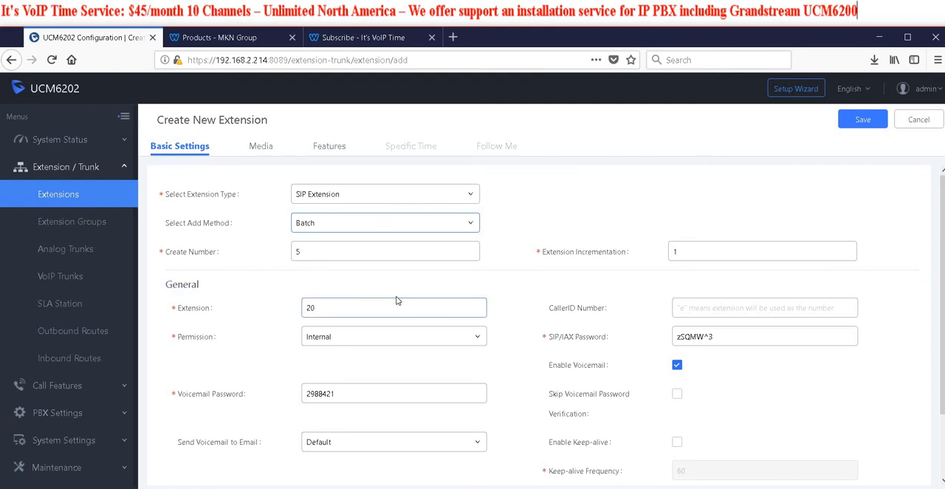
Set the permission of the batch extensions to National
scroll(344, 300, down, 1)
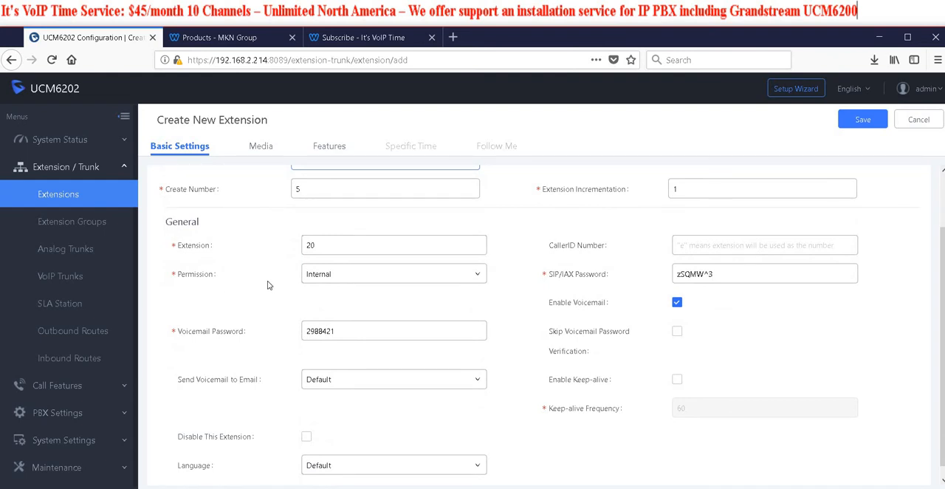
click(426, 274)
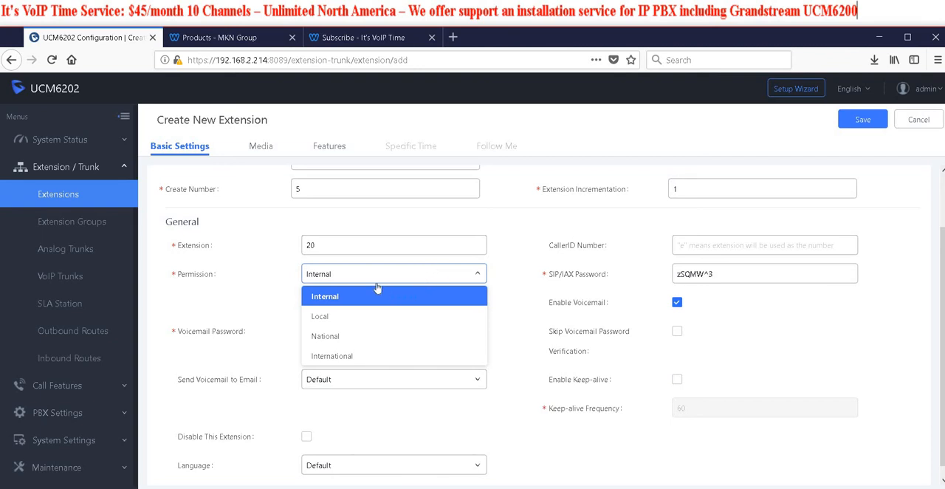
click(353, 337)
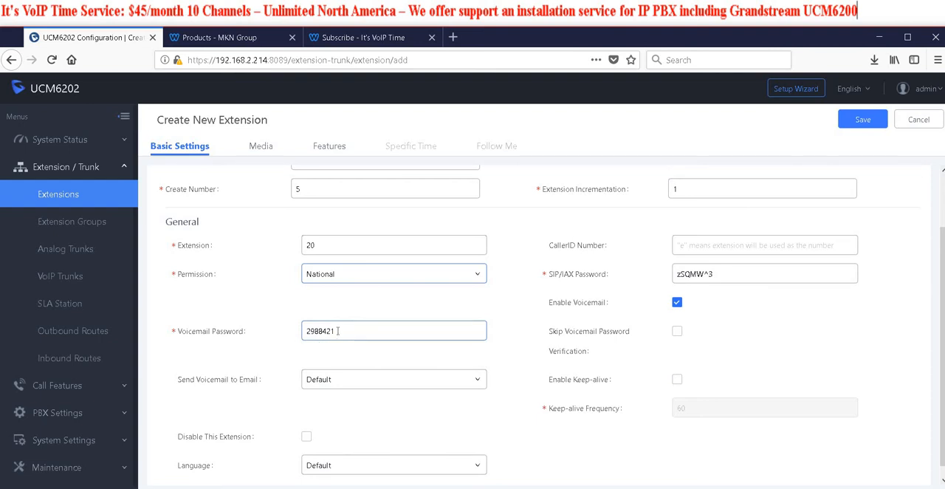
Enable keep-alive and the skipping of voicemail password verification for the batch extensions
scroll(279, 356, down, 1)
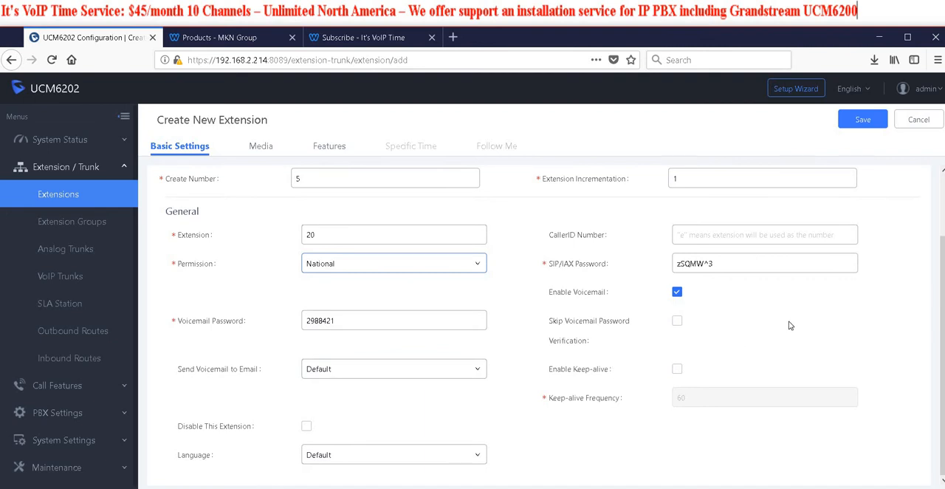
click(677, 371)
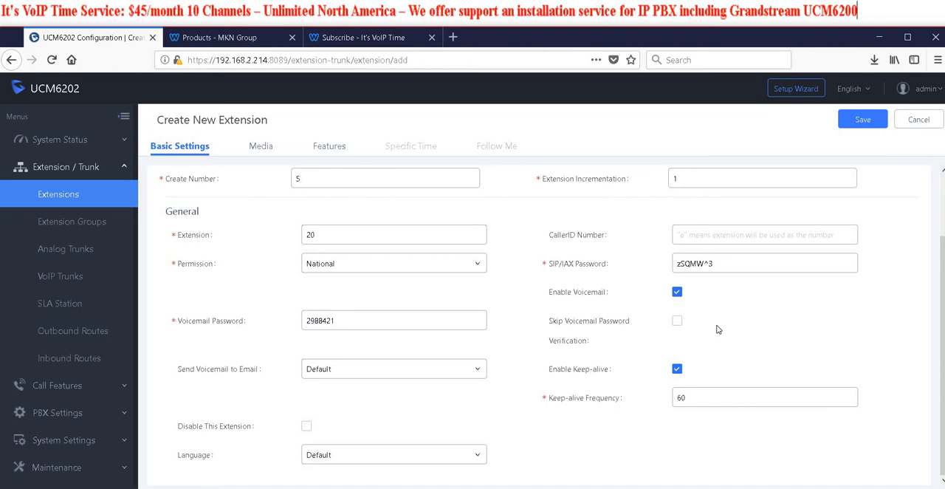
click(678, 321)
Look over the batch's media and feature settings, and save it, confirming the creation of users 20 to 24
click(257, 150)
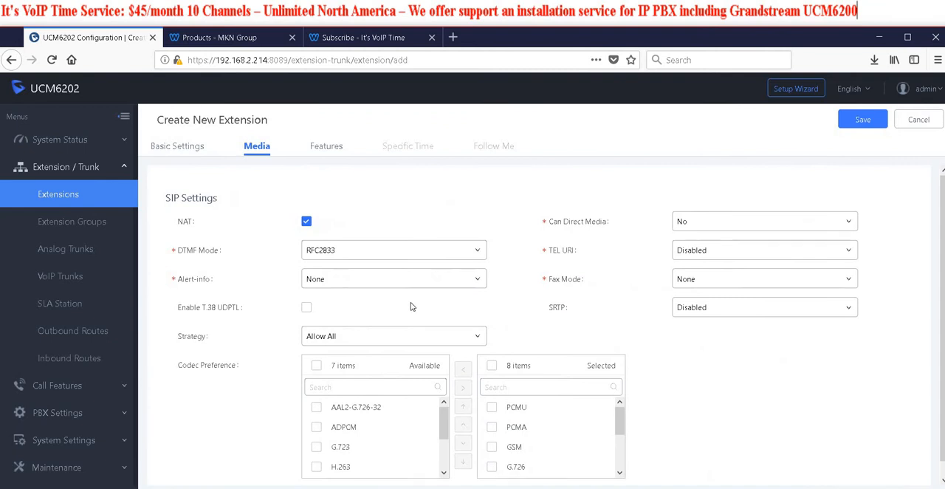
scroll(390, 313, down, 1)
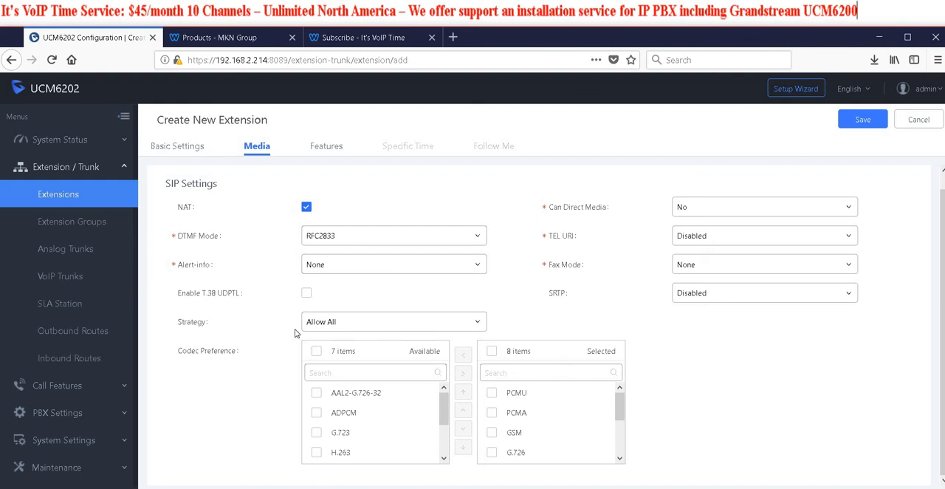
scroll(293, 333, up, 1)
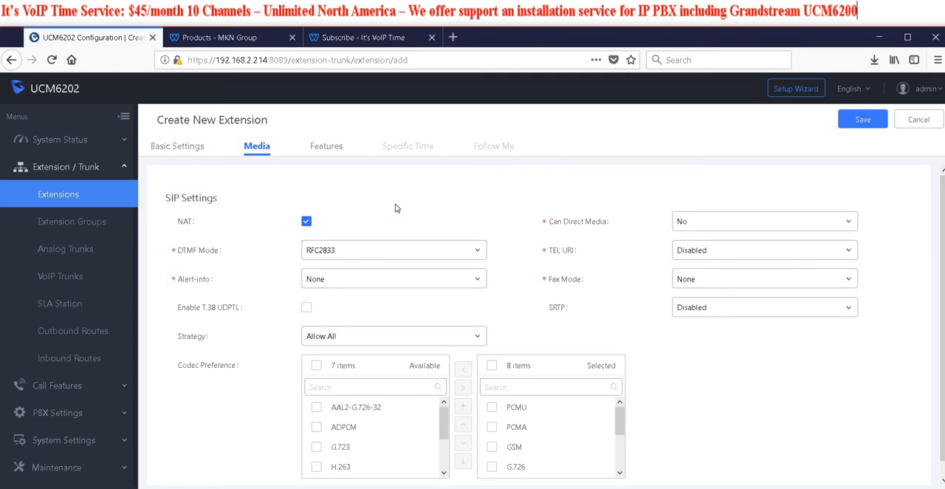
click(336, 150)
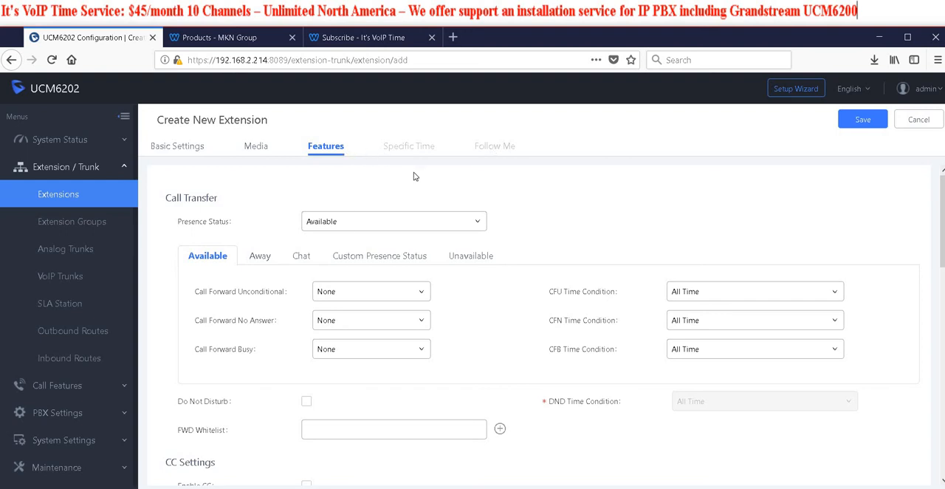
click(860, 126)
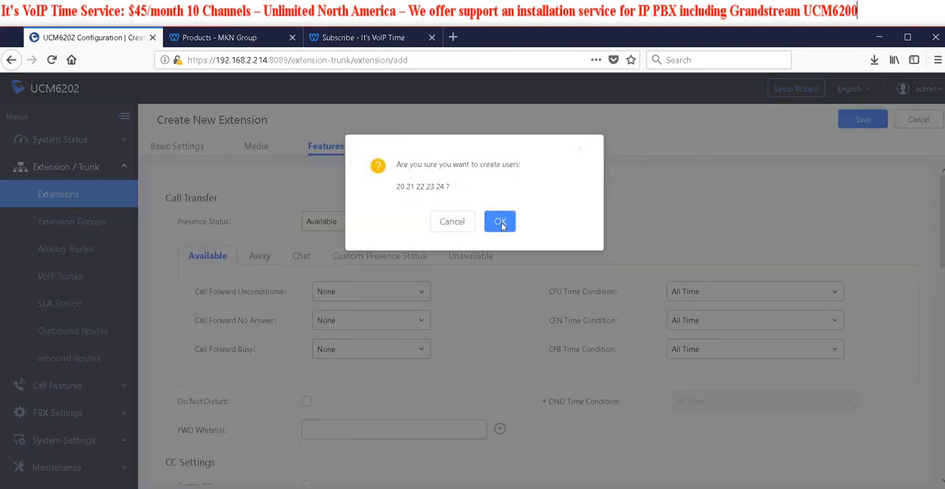
click(499, 222)
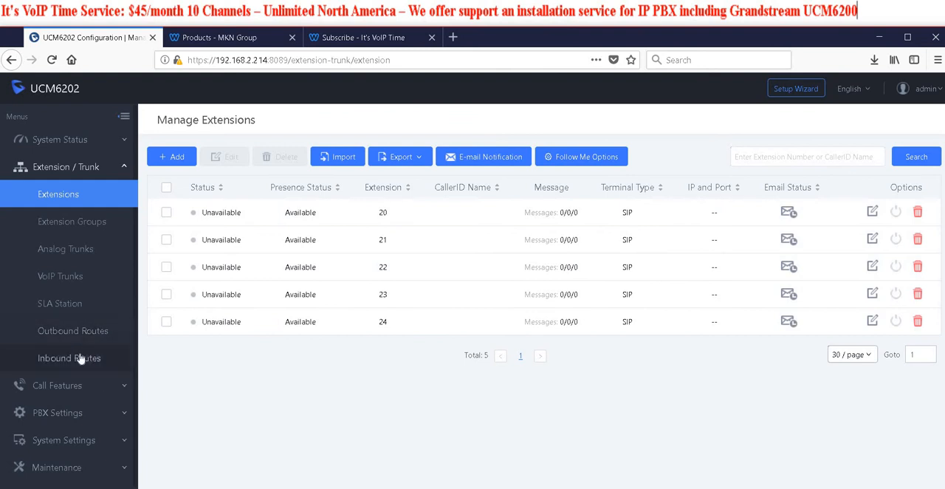
Look through the maintenance, system, CDR and PBX settings, including the recordings storage page, for the phone provisioning feature
scroll(75, 367, down, 1)
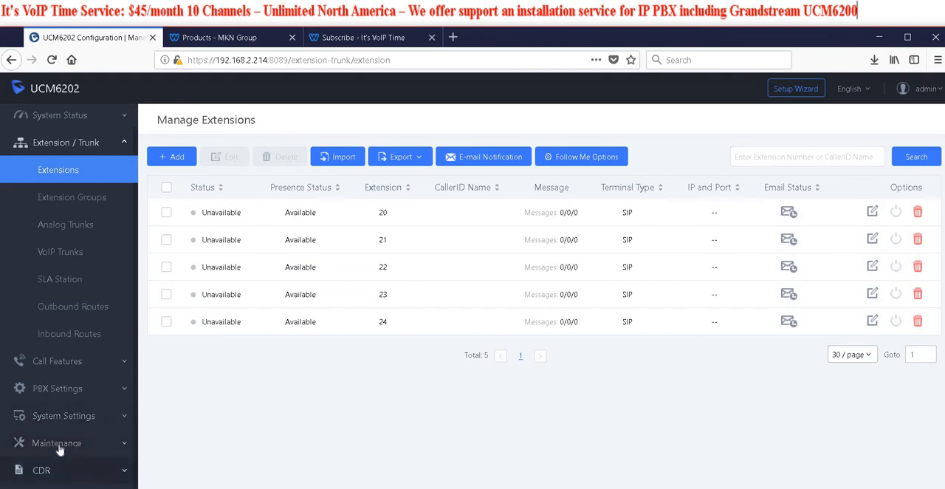
click(66, 443)
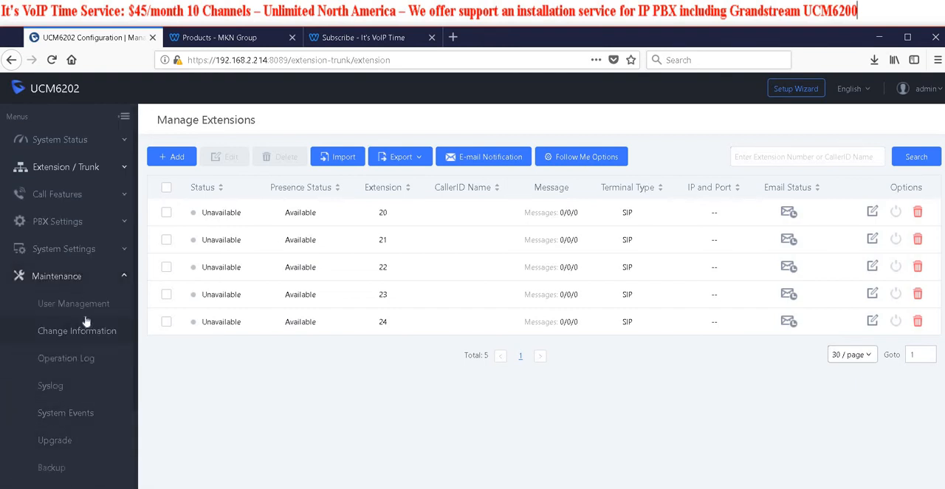
scroll(85, 360, down, 1)
scroll(92, 359, up, 1)
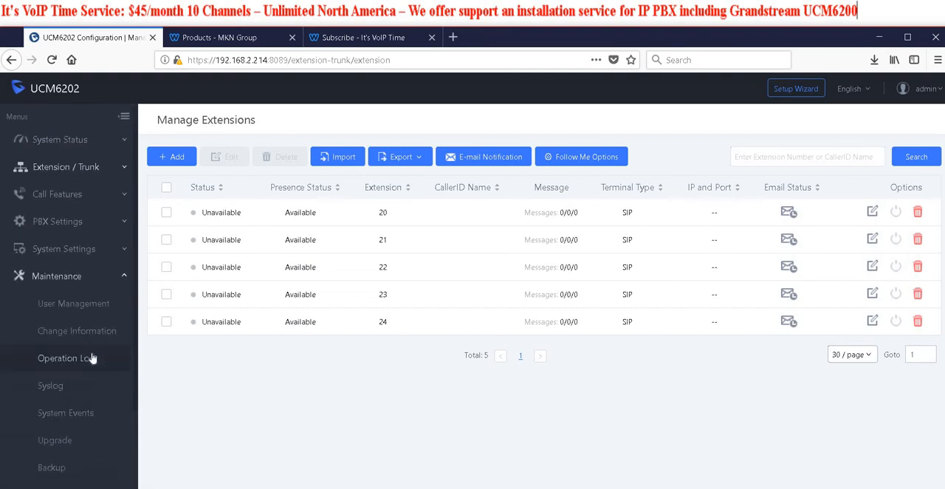
click(48, 249)
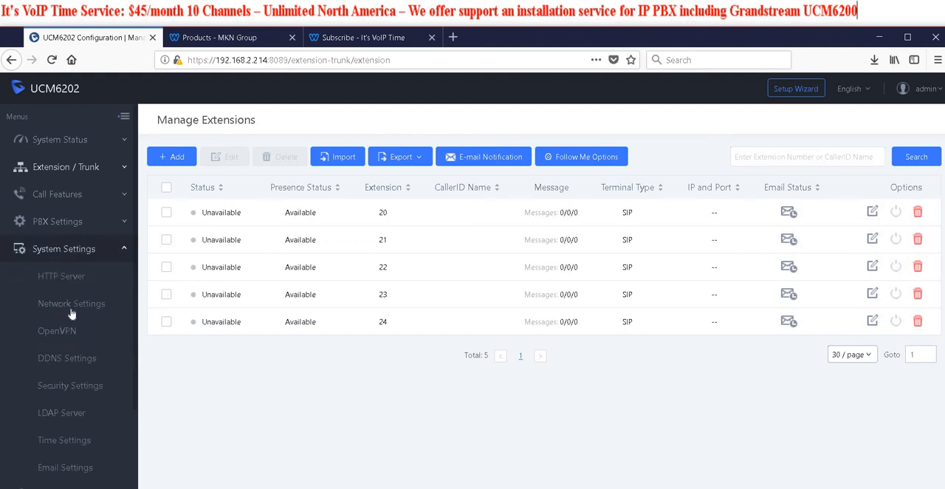
click(64, 221)
scroll(92, 340, down, 2)
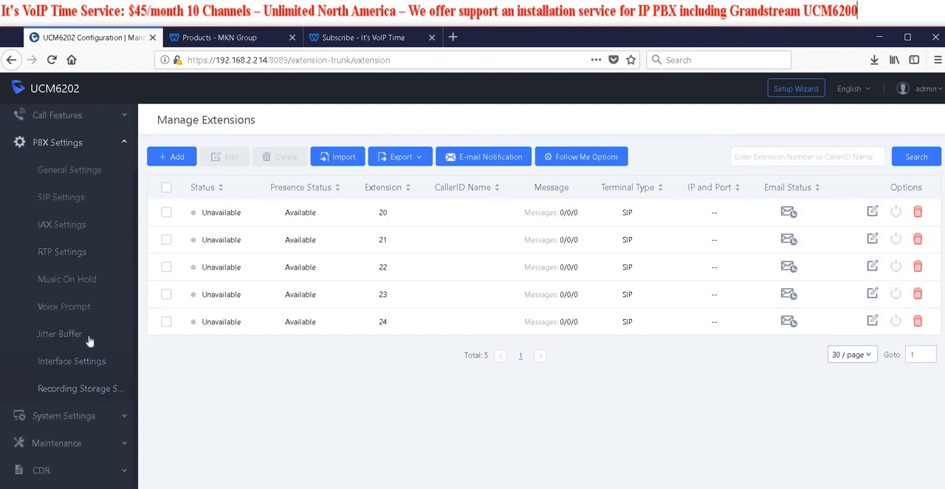
click(74, 416)
scroll(96, 406, down, 2)
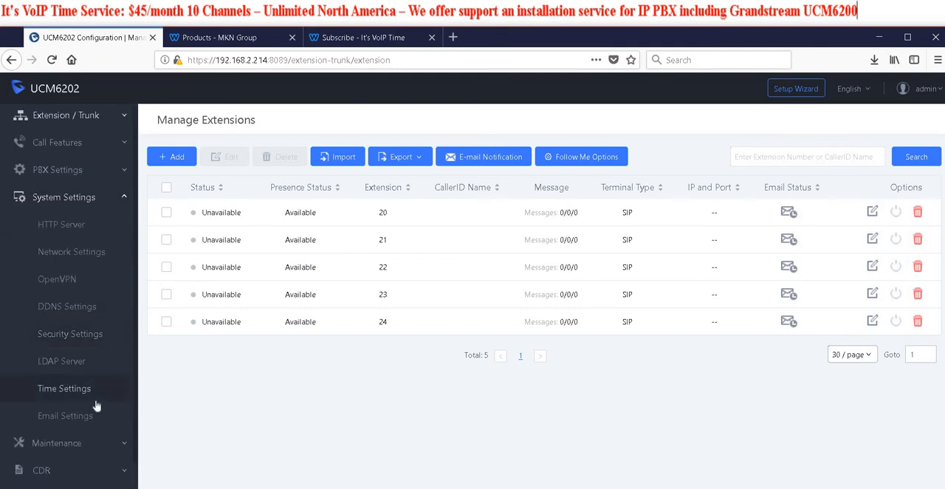
click(62, 443)
scroll(94, 381, down, 2)
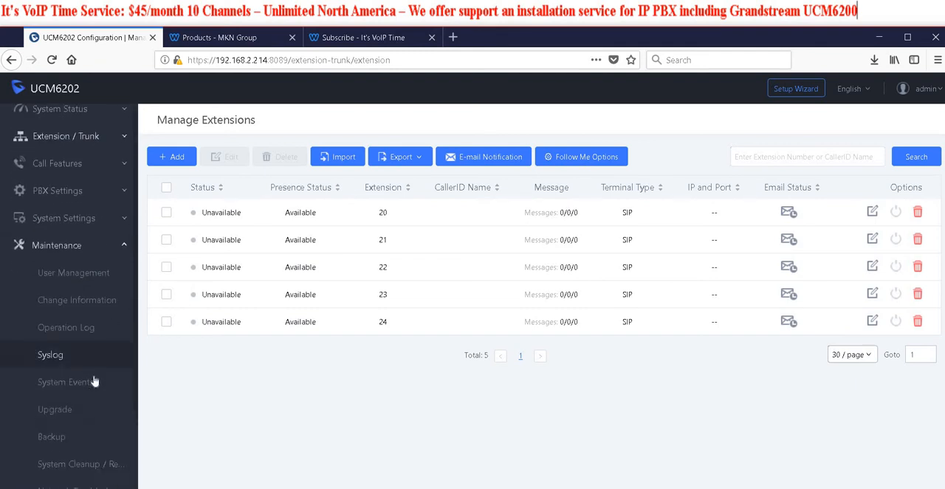
scroll(94, 380, down, 2)
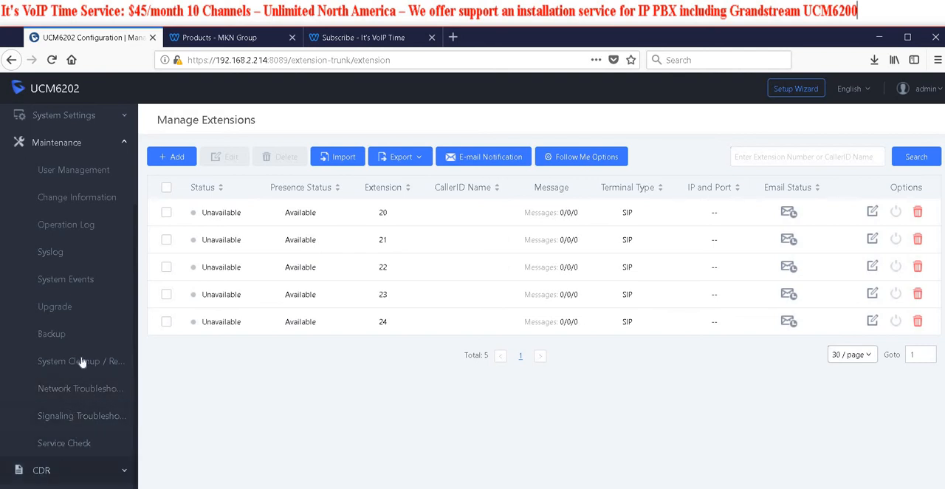
click(74, 470)
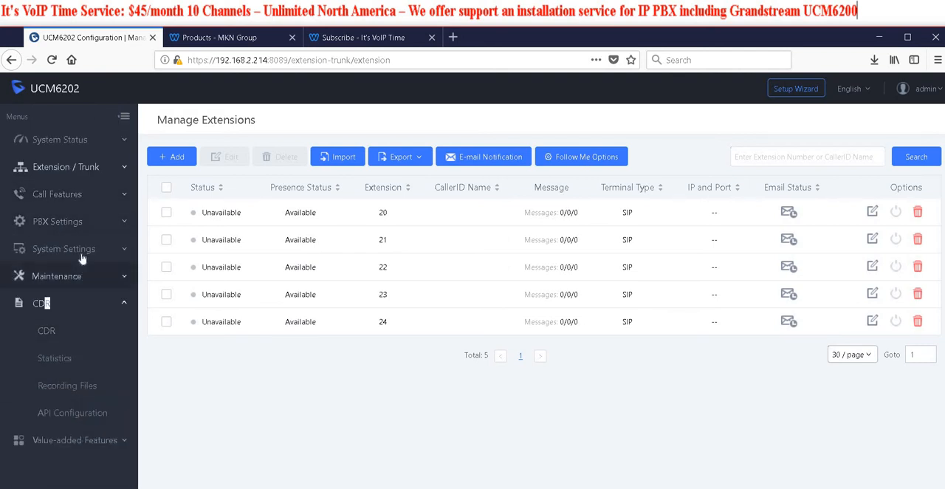
click(77, 222)
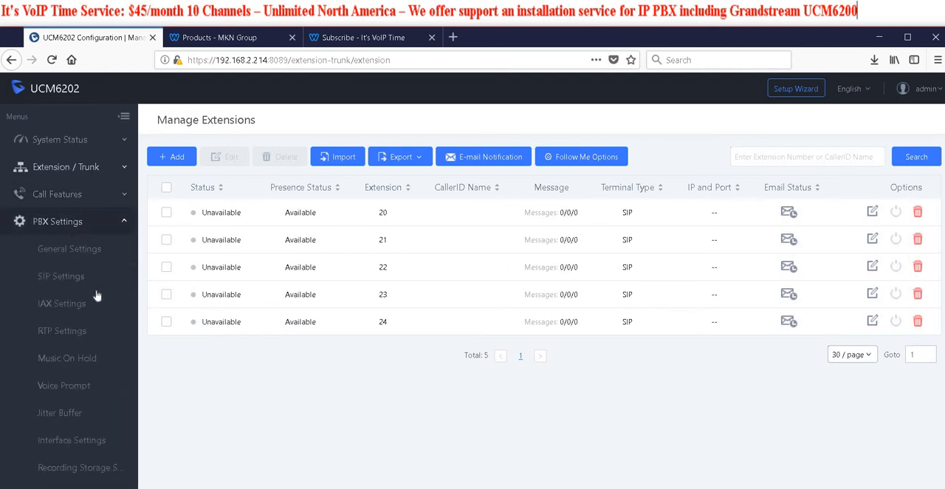
scroll(85, 343, down, 1)
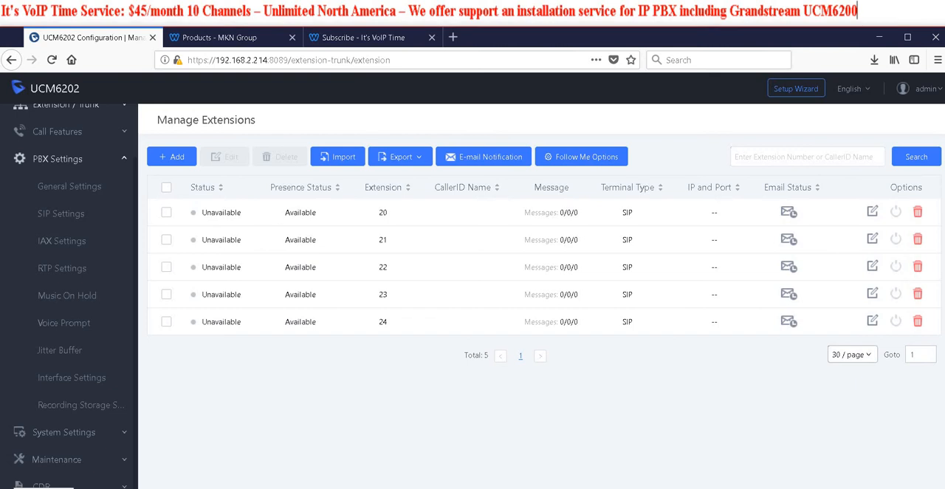
click(81, 404)
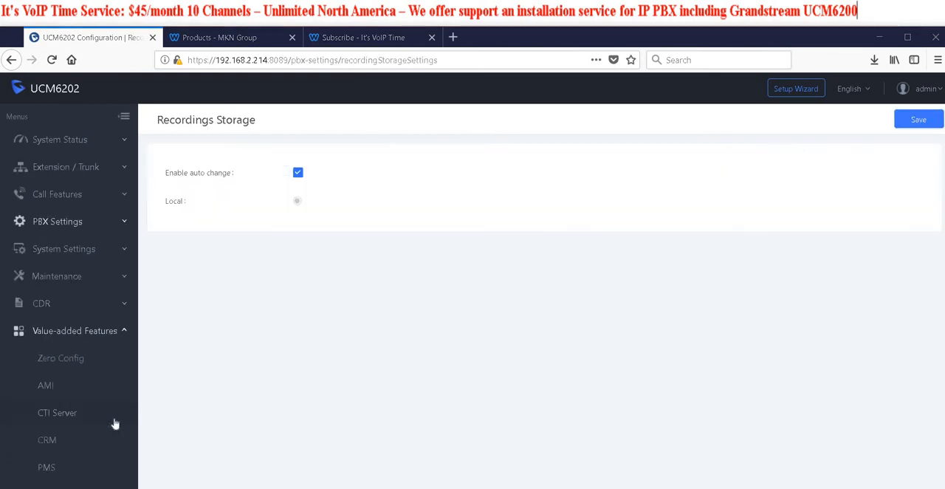
In Zero Config, assign extension 20 to Account 1 of the GXP2130 phone at 192.168.2.224 and save the device
click(64, 360)
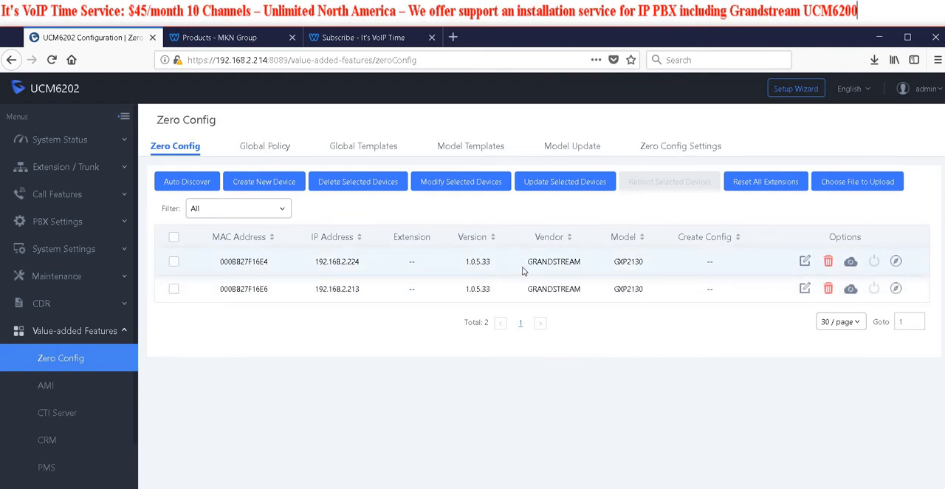
click(805, 261)
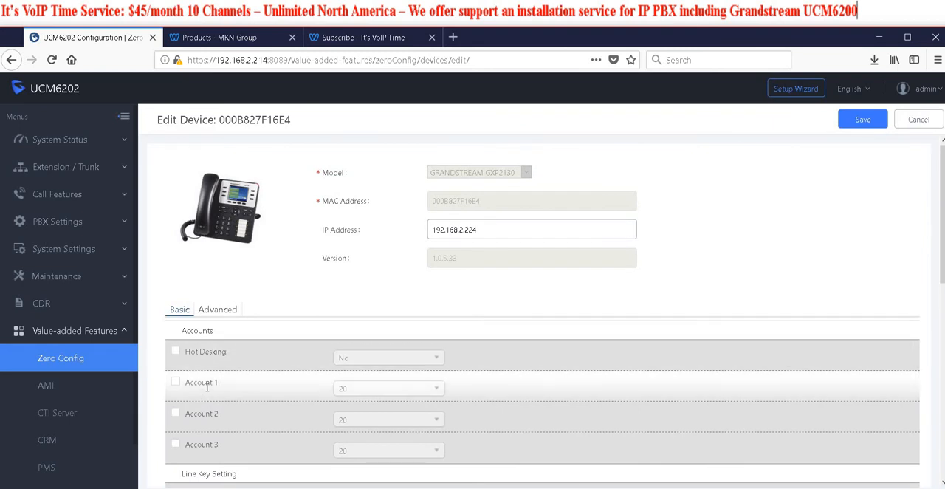
click(437, 392)
click(862, 118)
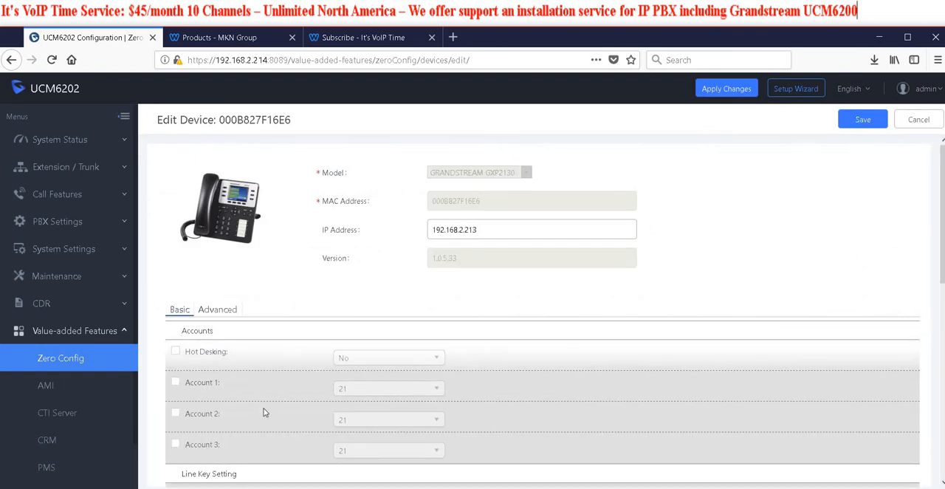
Assign extension 21 to Account 1 of the phone at 192.168.2.213, save the device and apply the configuration changes
click(176, 383)
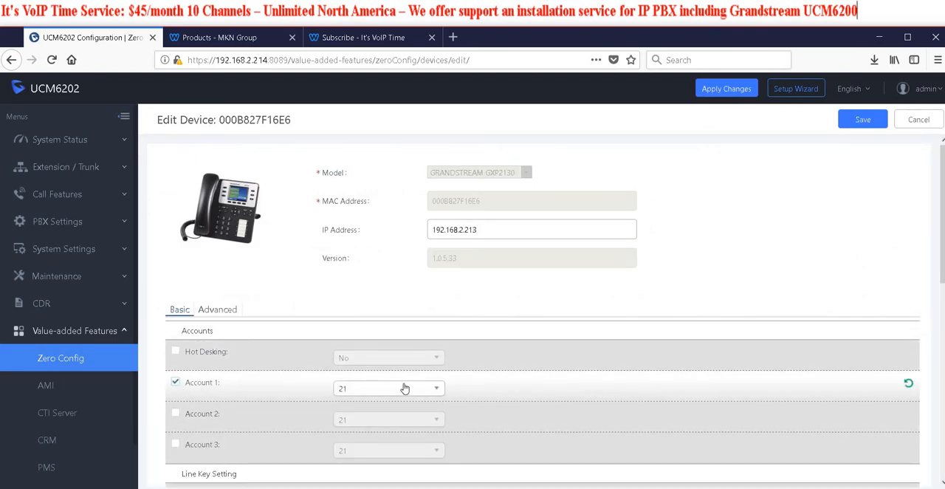
scroll(401, 386, down, 3)
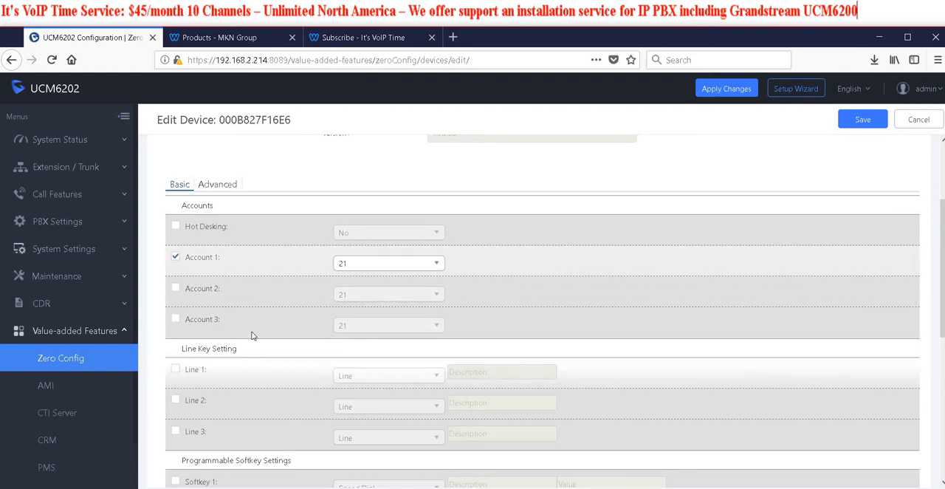
scroll(280, 219, down, 3)
scroll(436, 324, up, 6)
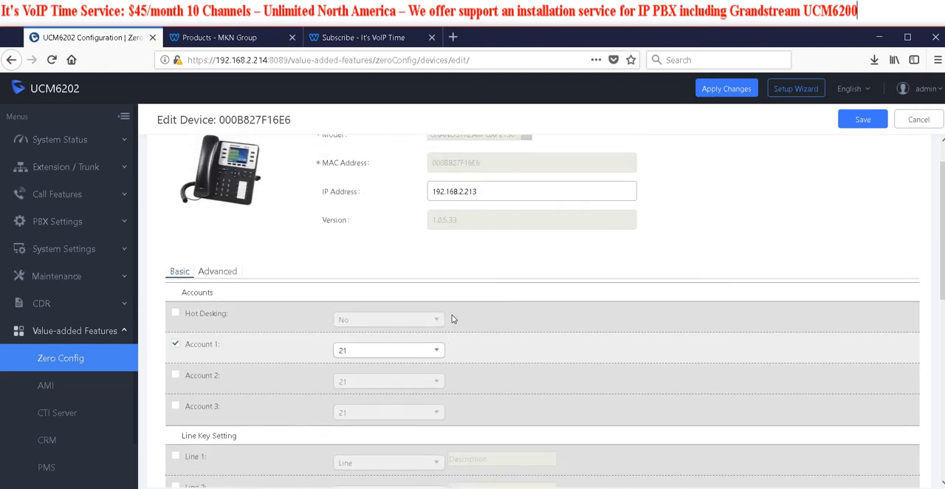
click(858, 119)
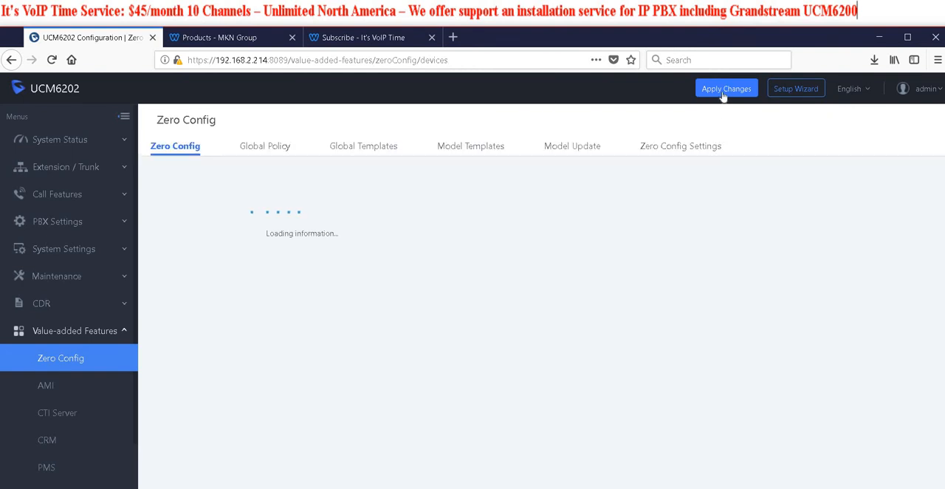
click(723, 90)
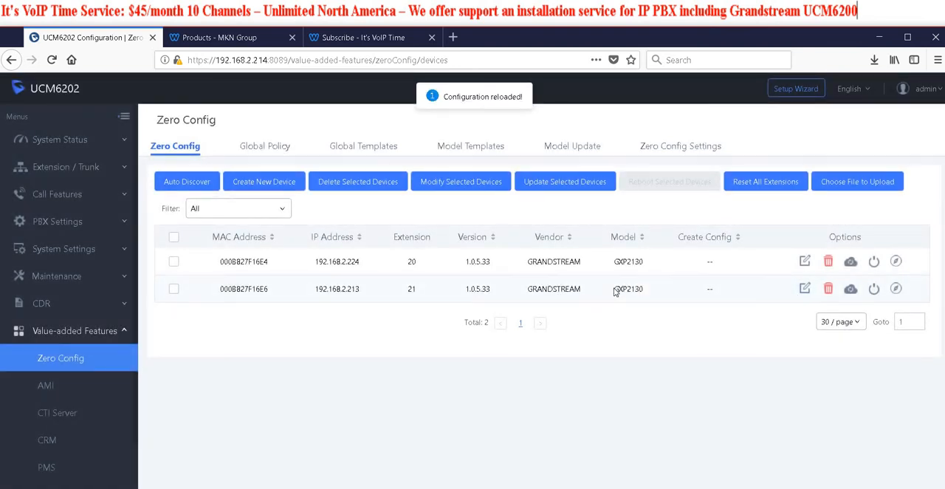
Check the registration status of extensions 20 to 24 in the extension list
click(76, 169)
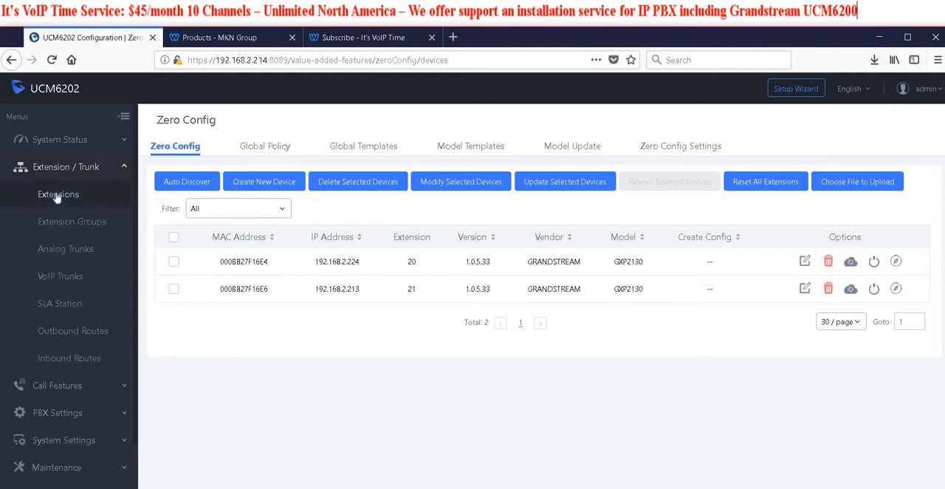
click(56, 197)
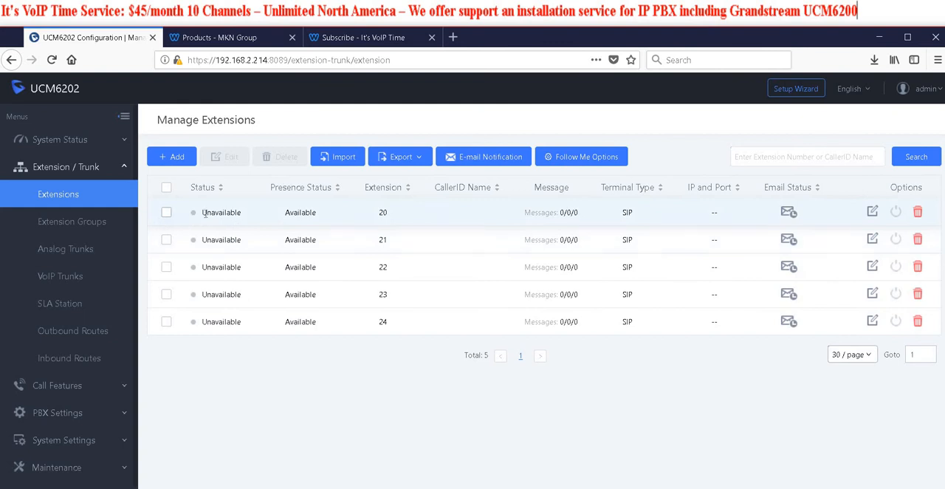
scroll(77, 359, down, 1)
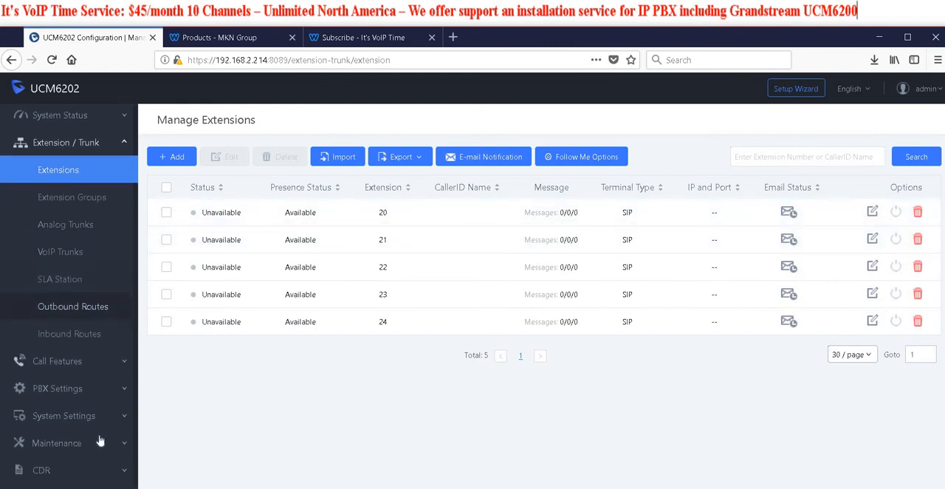
Return to Zero Config and send the settings update NOTIFY to both GXP2130 phones, confirming each one
click(72, 470)
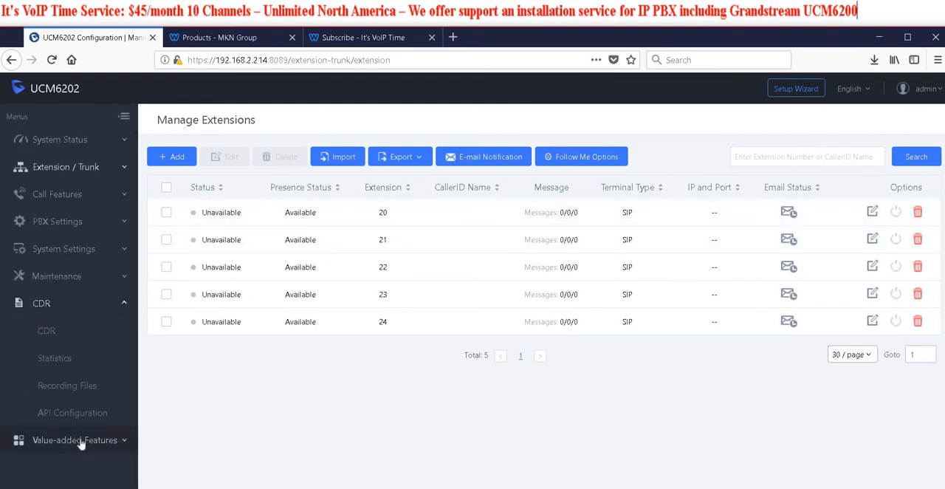
click(81, 441)
click(65, 360)
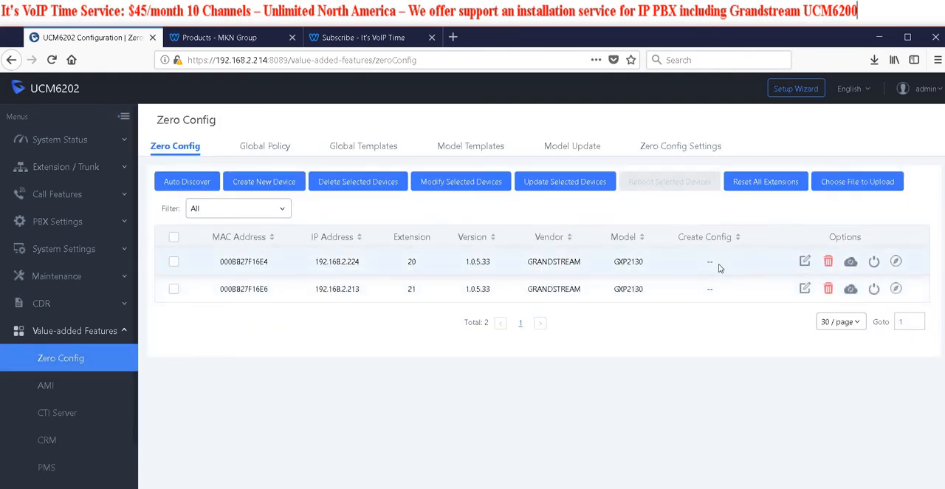
click(849, 263)
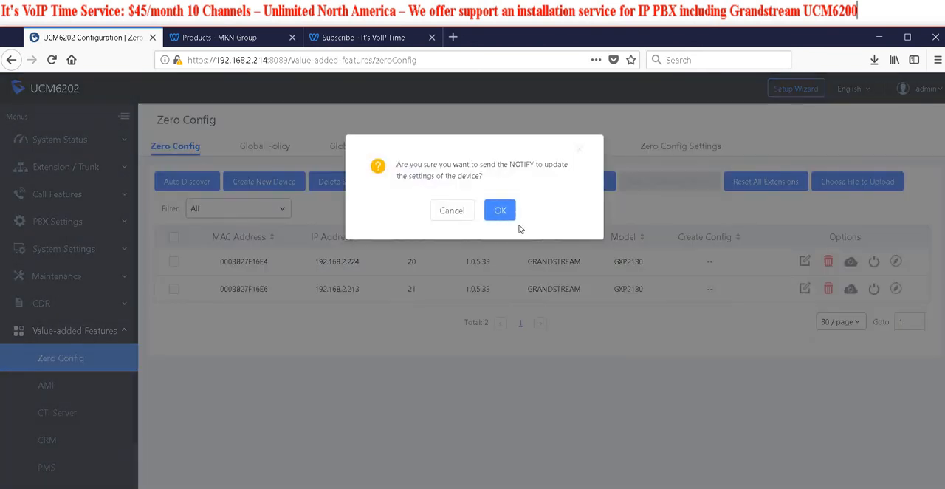
click(504, 217)
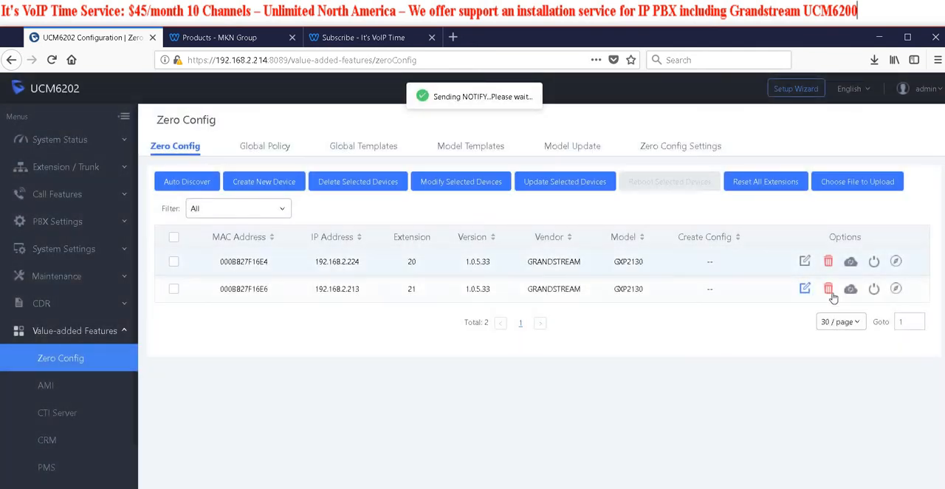
click(849, 289)
click(508, 220)
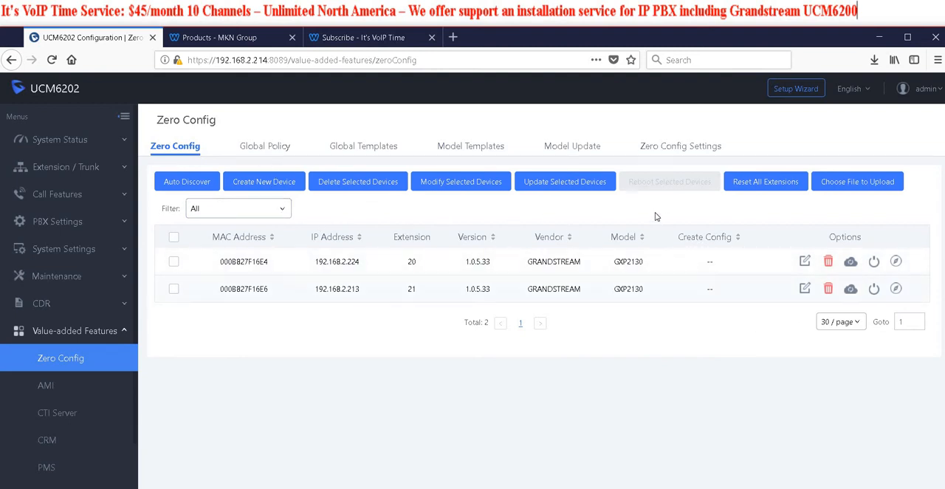
Refresh the Zero Config device list, and check the registration status of the extensions
click(268, 148)
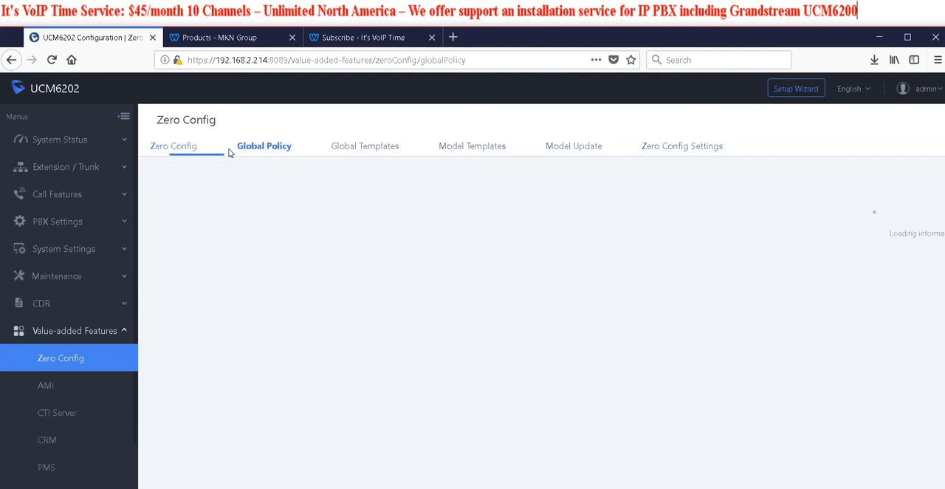
click(191, 152)
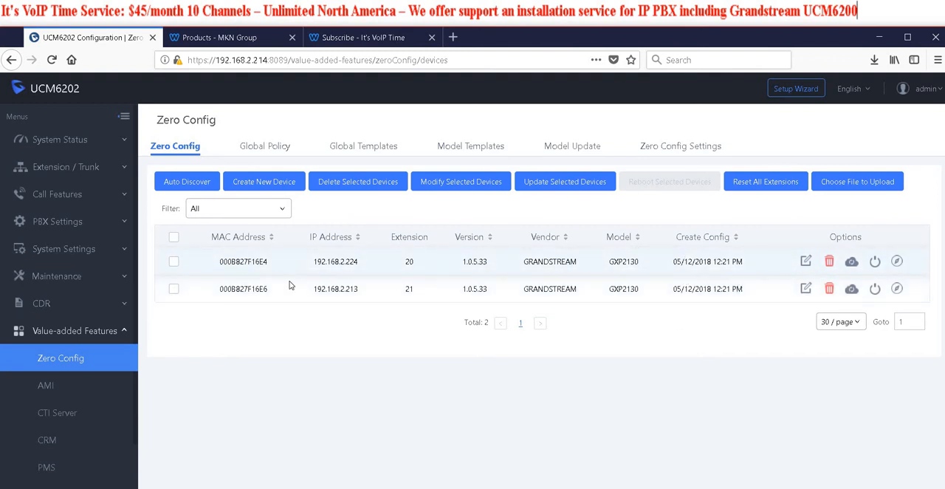
click(65, 168)
click(63, 193)
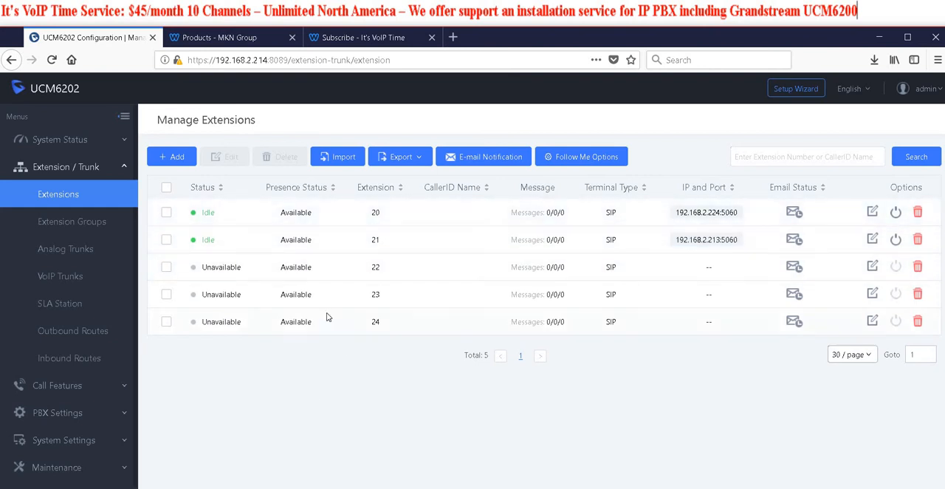
Start a new outbound rule named Main and enter 911 as its pattern
click(106, 330)
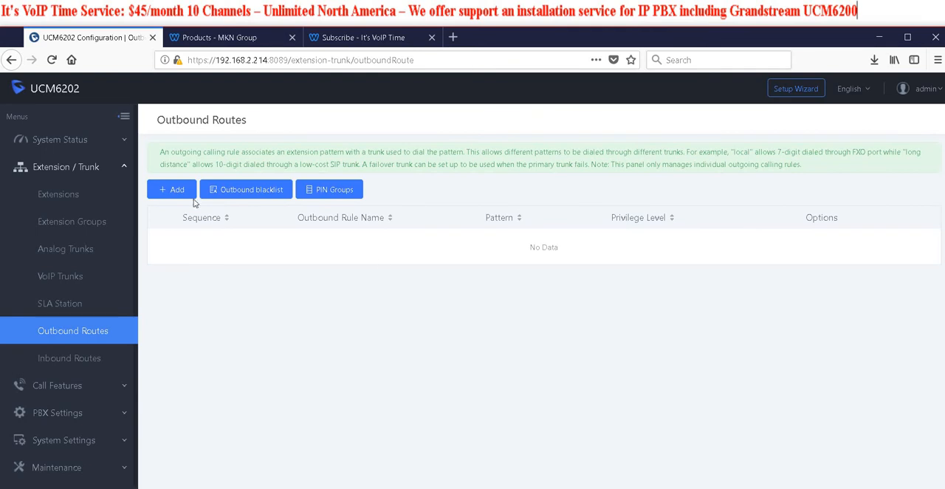
click(167, 191)
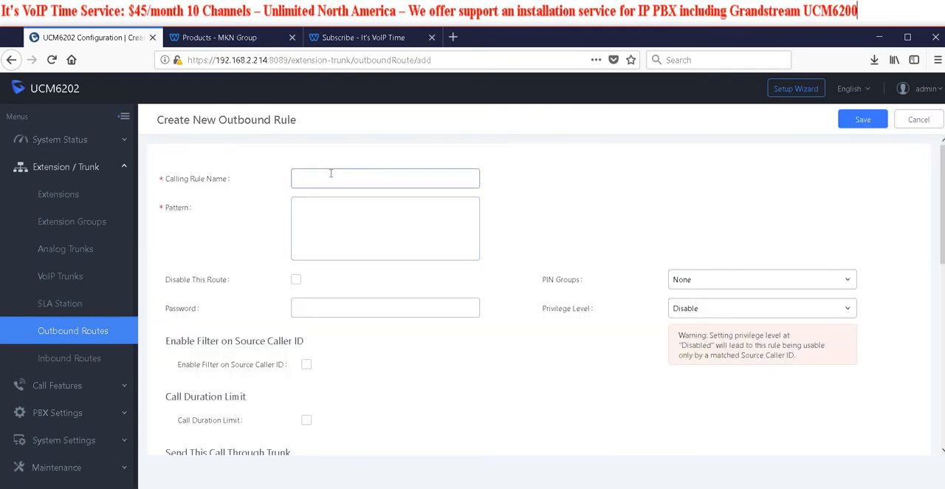
text(Main)
click(354, 221)
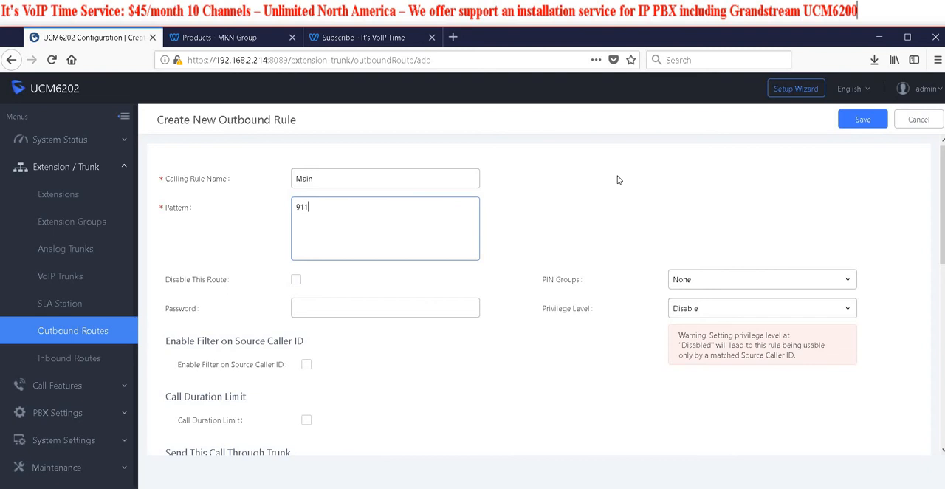
Replace the Main rule's pattern with two lines: ten x's (xxxxxxxxxx) and eleven x's (xxxxxxxxxxx)
key(BackSpace)
key(BackSpace)
key(BackSpace)
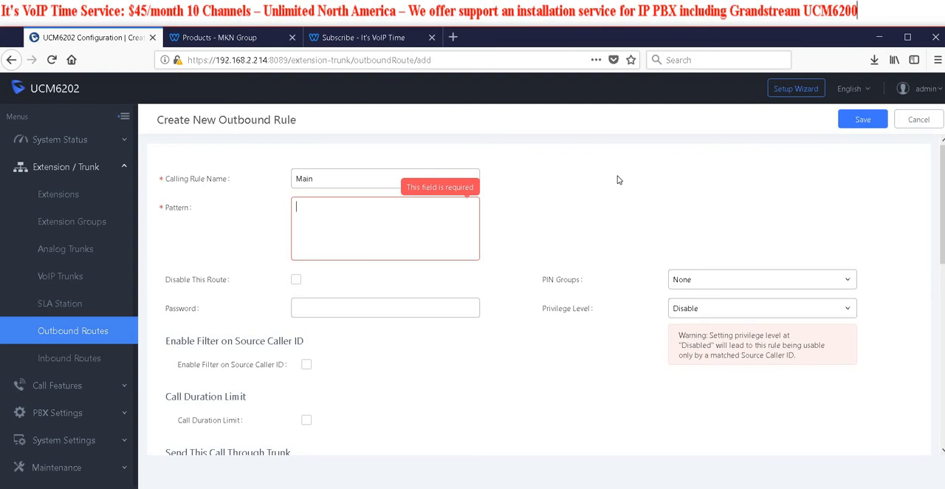
text(x)
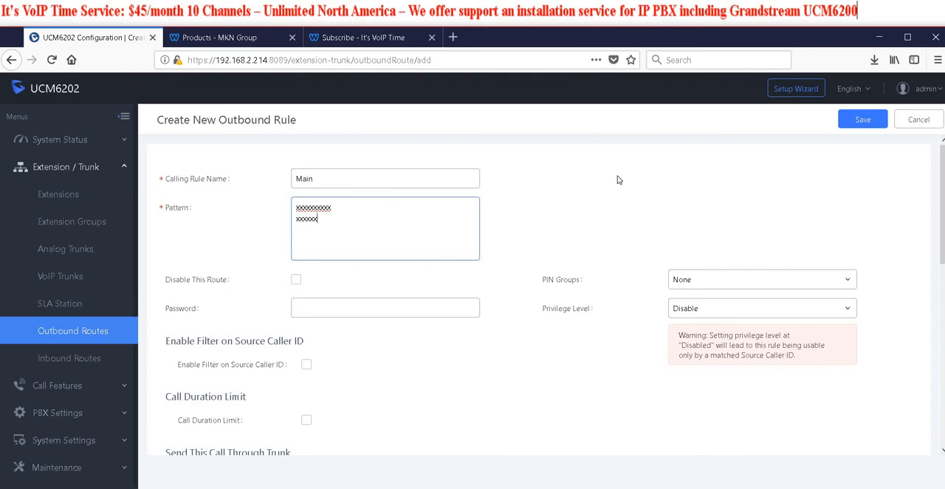
text(xxxxx)
drag(284, 229, 270, 228)
text(00)
drag(310, 229, 271, 230)
key(BackSpace)
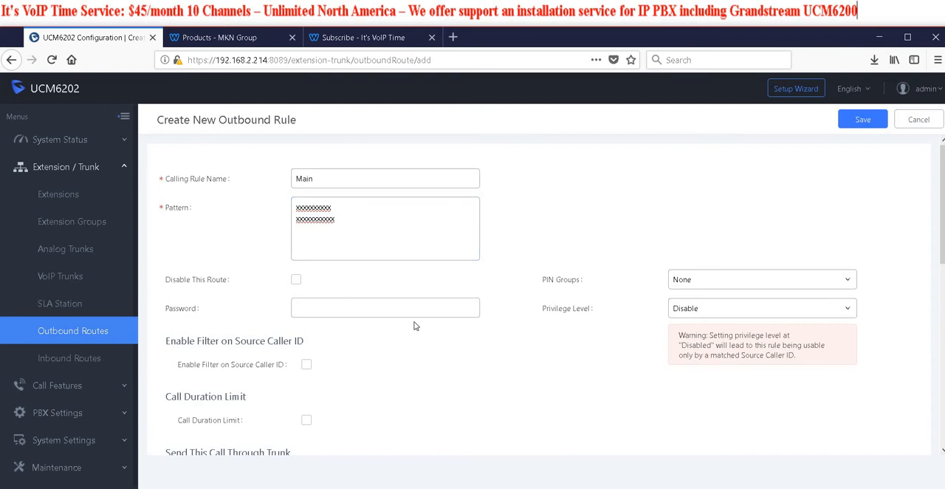
Send the Main rule's calls through the trunk SIPTrunks -- It's VoIP Time and save the rule, accepting the privilege level caution
scroll(434, 300, down, 3)
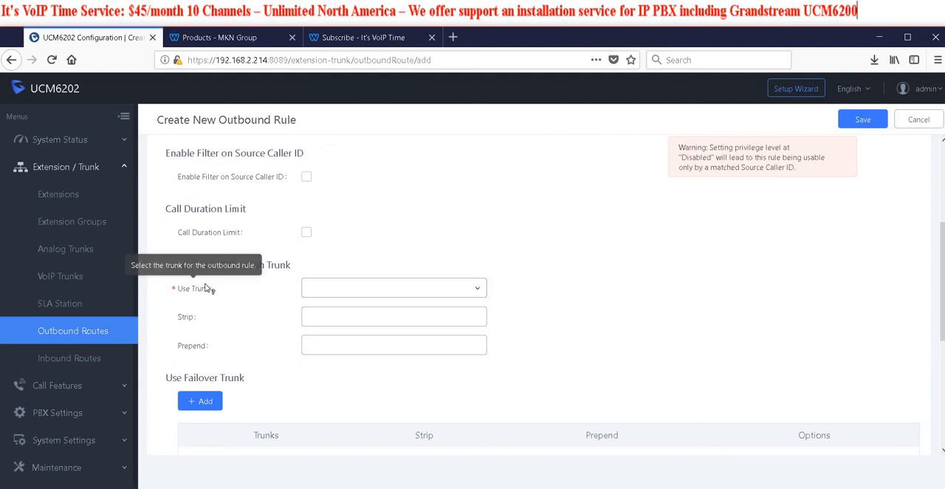
click(476, 290)
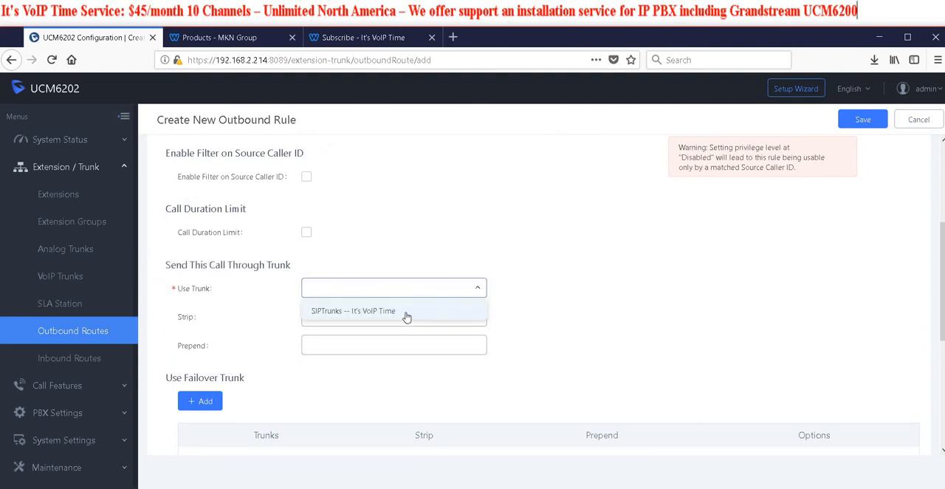
click(470, 304)
scroll(589, 325, up, 3)
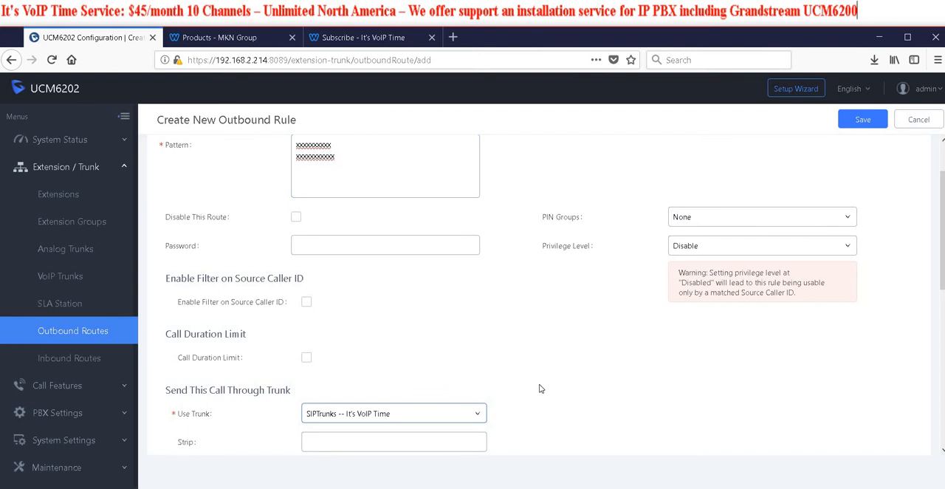
scroll(542, 380, down, 3)
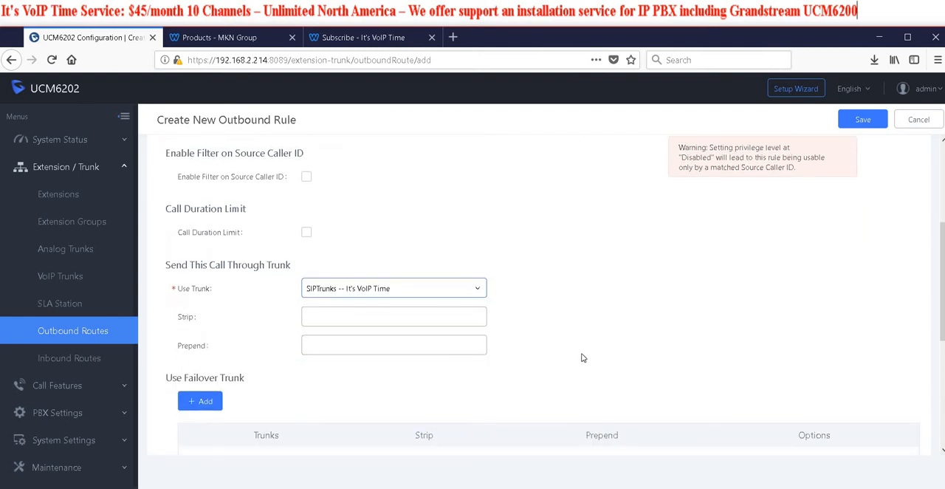
scroll(587, 354, up, 5)
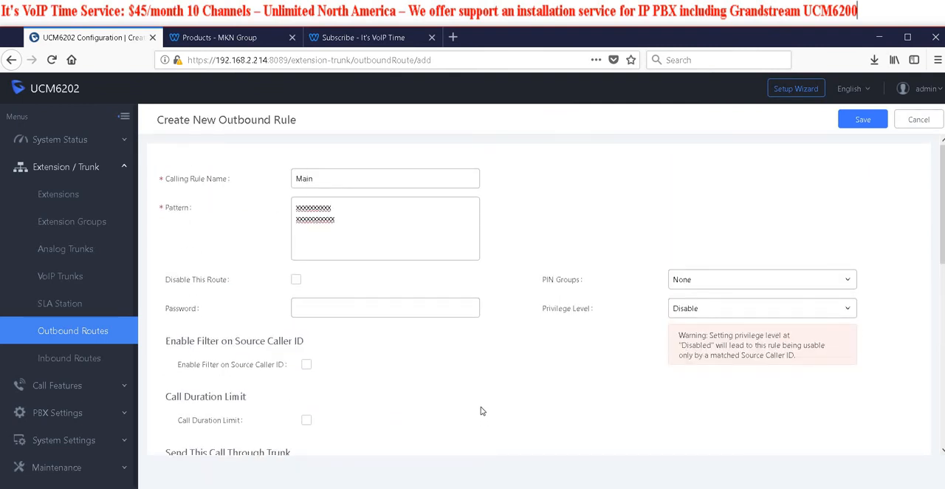
scroll(479, 401, down, 5)
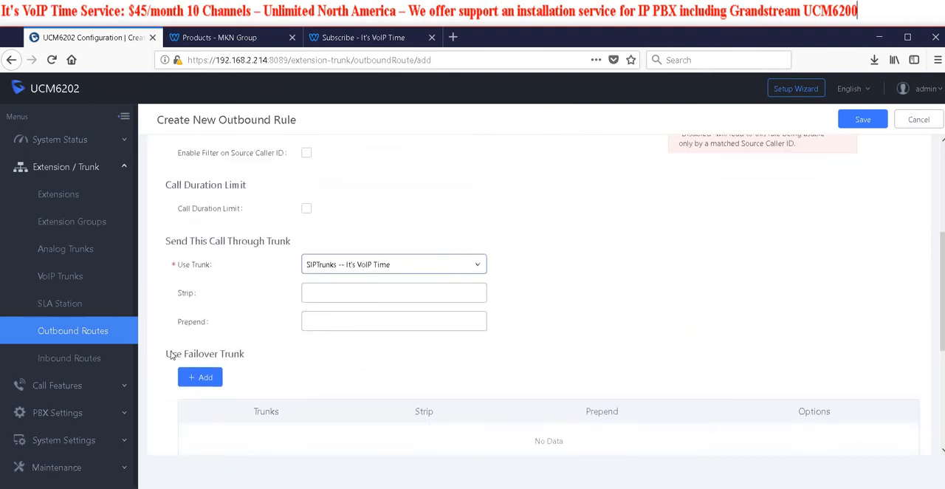
scroll(355, 359, down, 1)
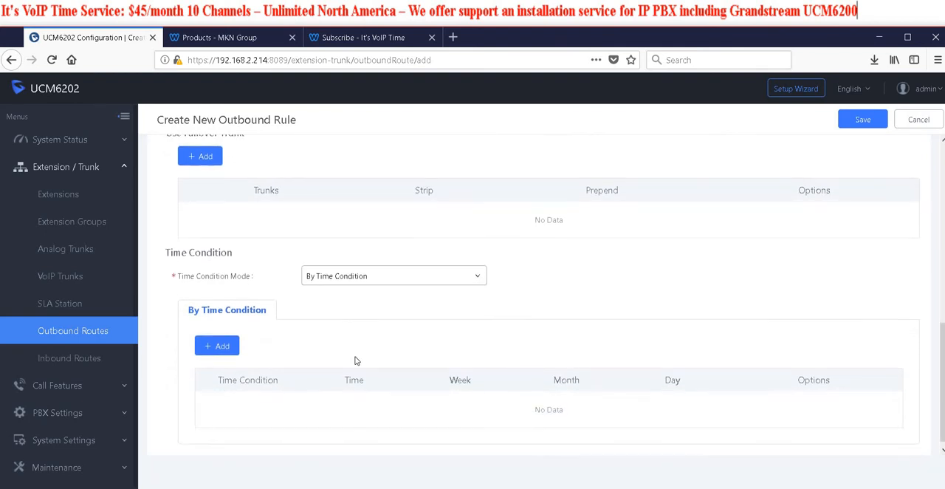
scroll(249, 328, up, 3)
scroll(248, 327, up, 3)
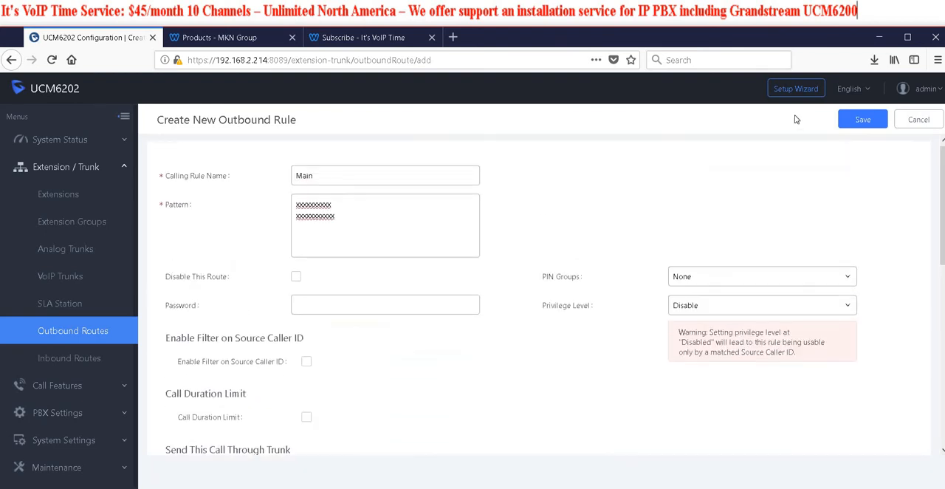
click(873, 121)
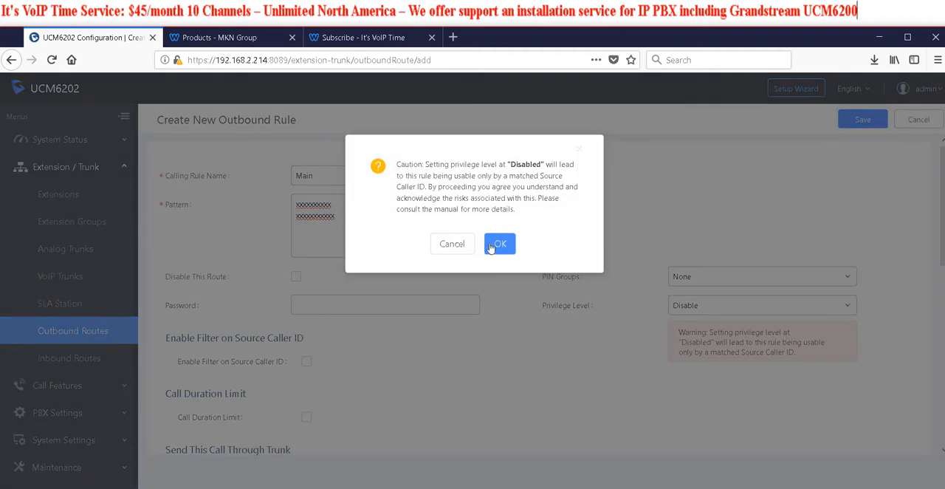
click(502, 246)
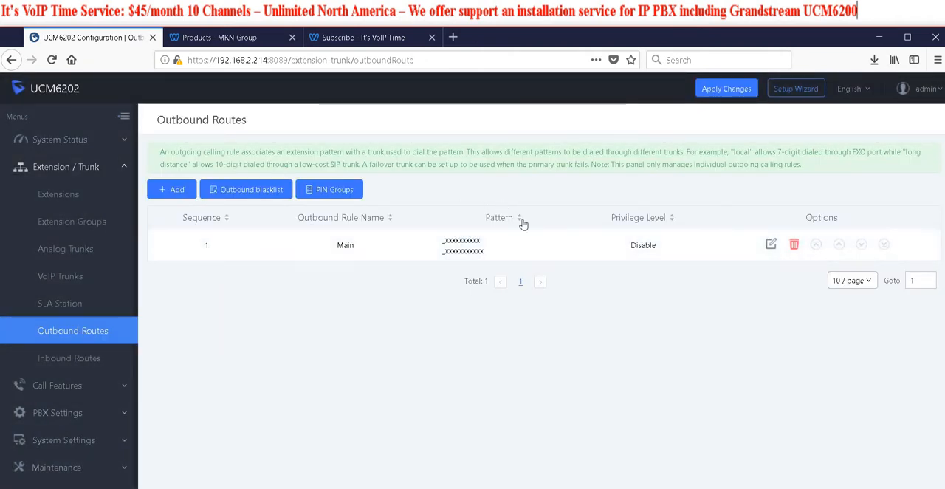
Start another outbound rule named Local with the seven-digit pattern xxxxxxx
click(172, 192)
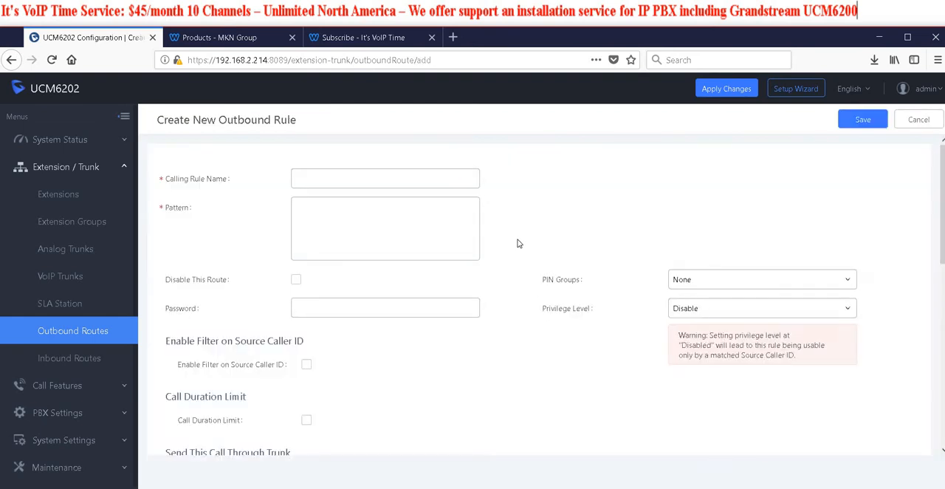
click(374, 182)
text(Local)
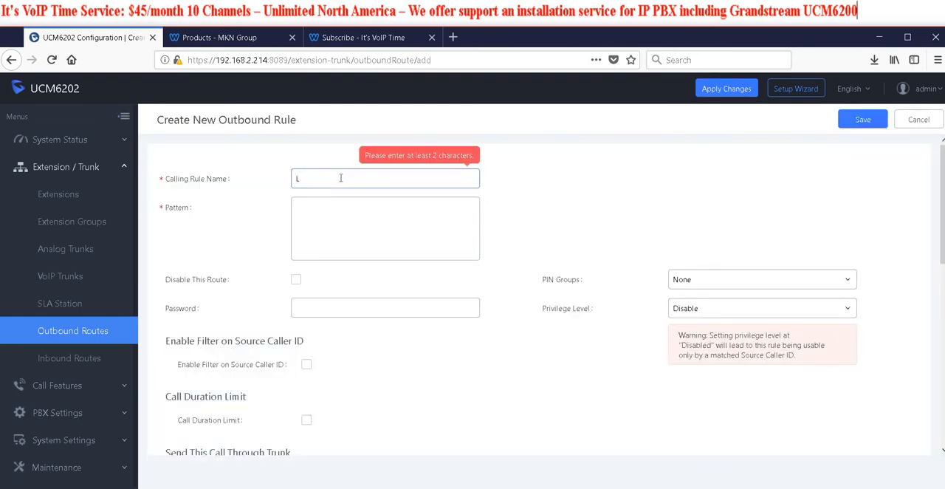
click(354, 211)
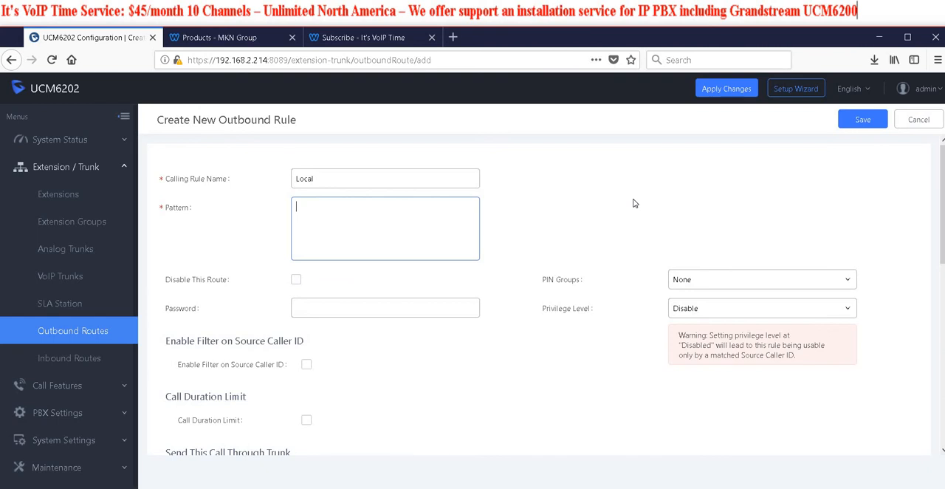
text(xxxxxxx)
Route the Local rule through SIPTrunks -- It's VoIP Time and set its prepended digits to 212
click(409, 364)
scroll(394, 363, down, 3)
click(369, 354)
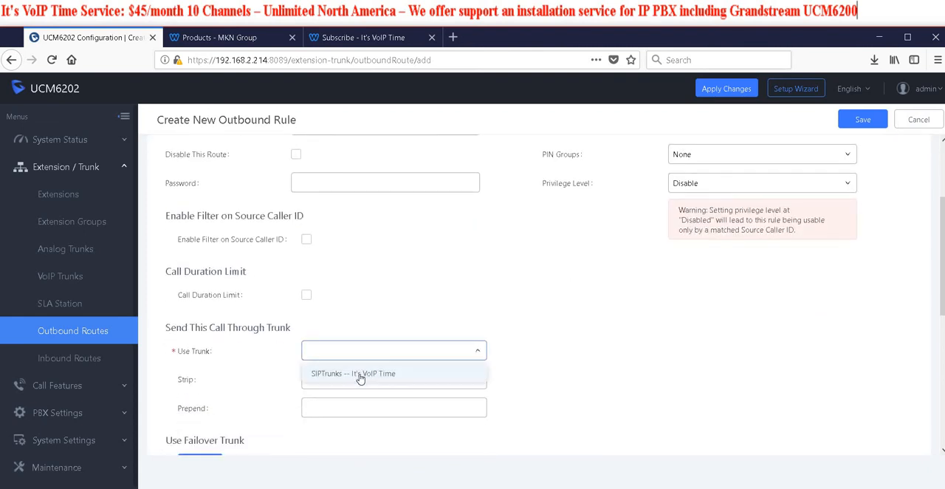
click(367, 373)
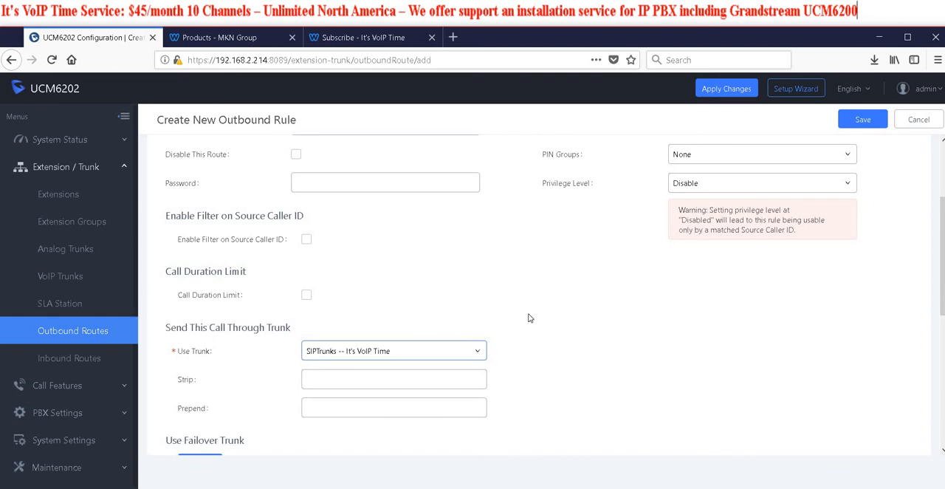
click(320, 382)
click(313, 404)
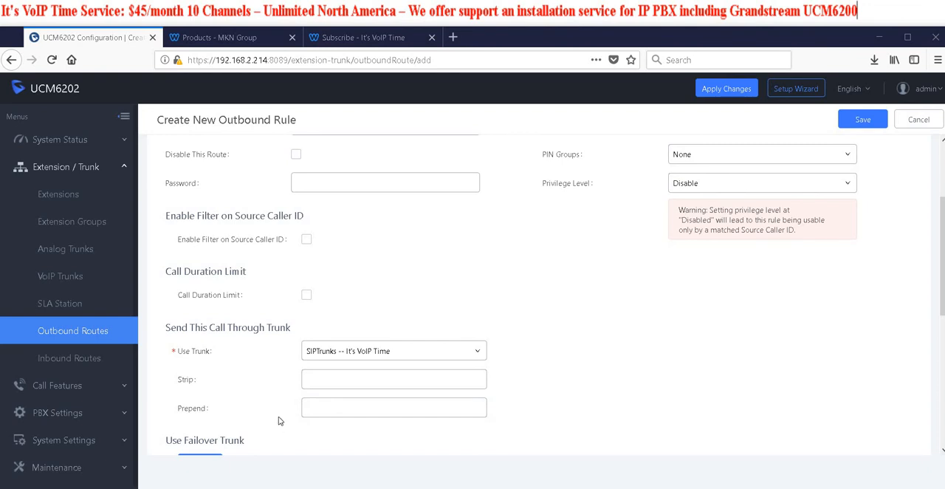
click(321, 416)
text(212)
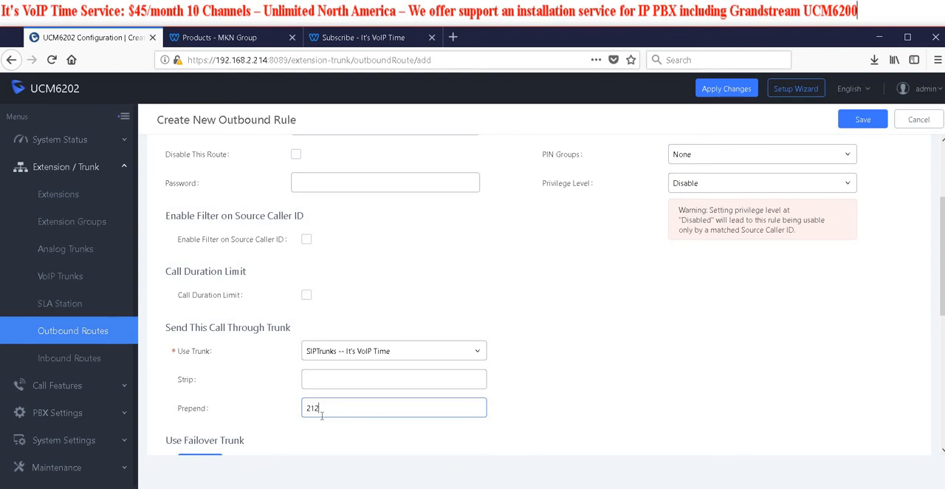
click(558, 399)
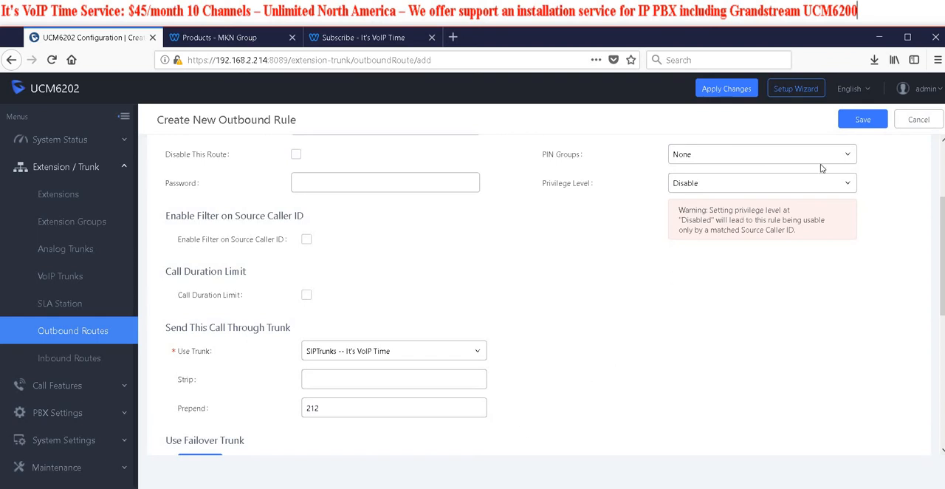
Save the Local rule, accepting the privilege level caution, and apply the pending changes to the PBX
click(862, 123)
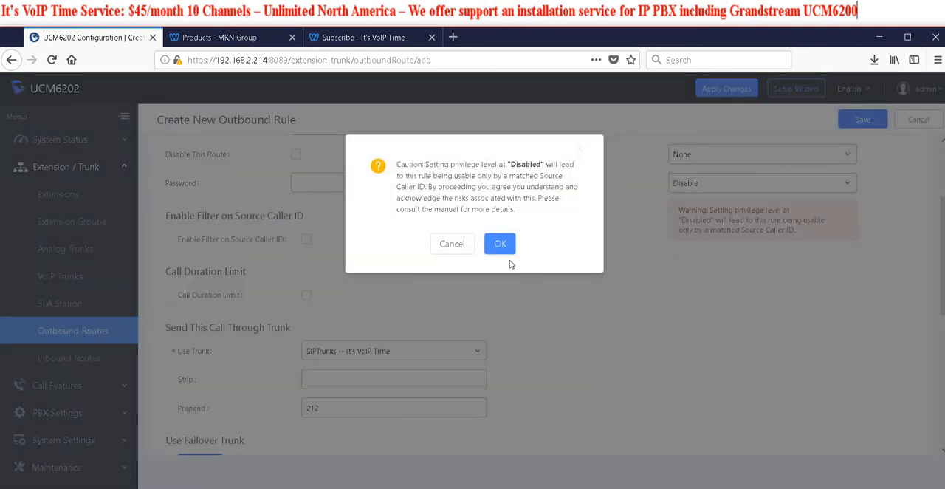
click(502, 246)
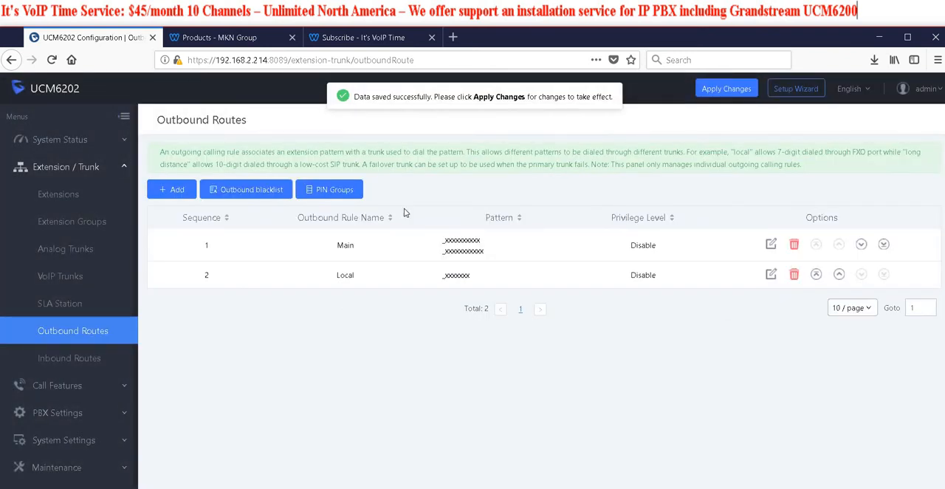
click(714, 92)
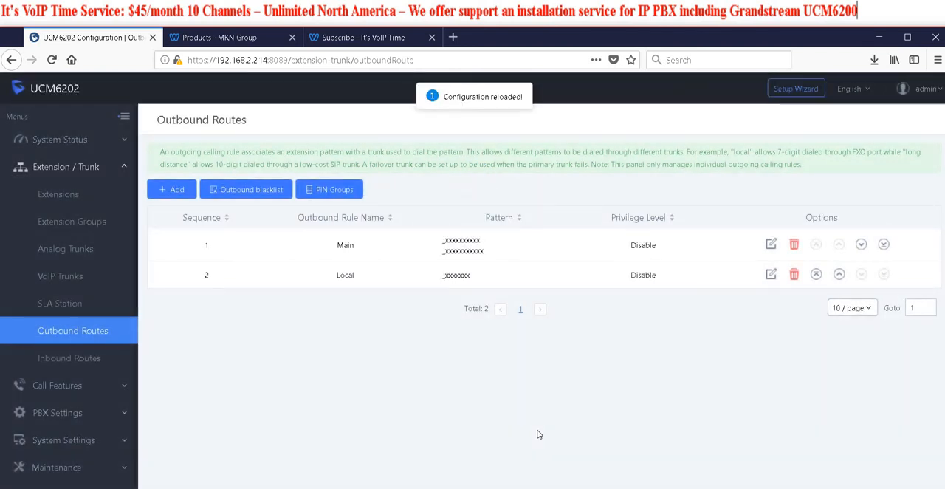
Start a new inbound rule for the trunk SIPTrunks -- It's VoIP Time and paste the incoming phone number as its pattern
click(79, 359)
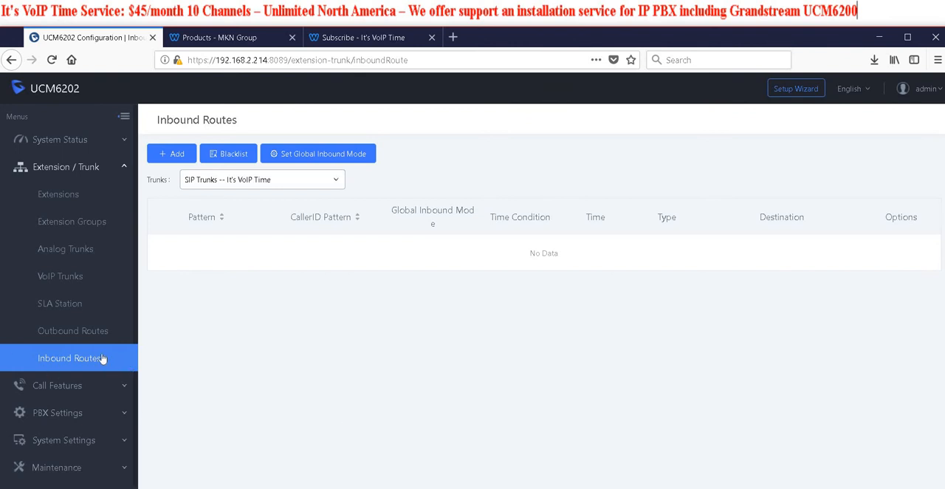
click(185, 155)
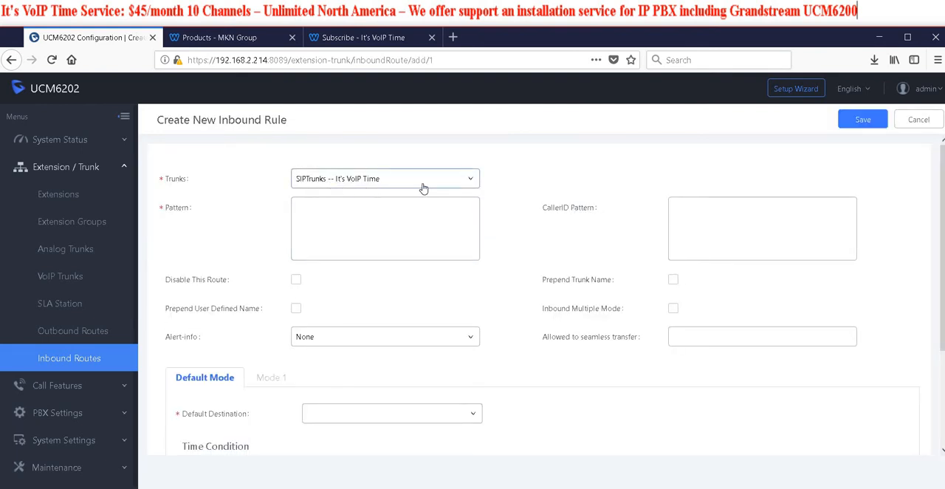
click(318, 208)
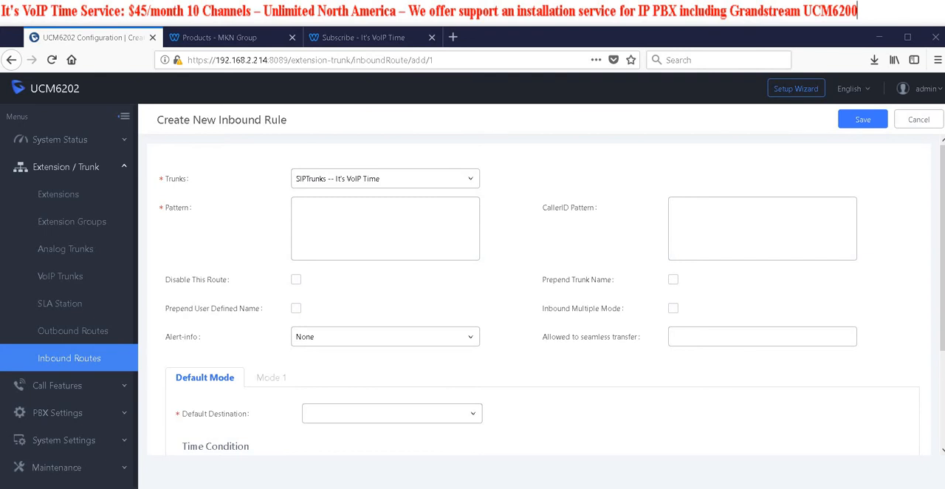
right_click(327, 207)
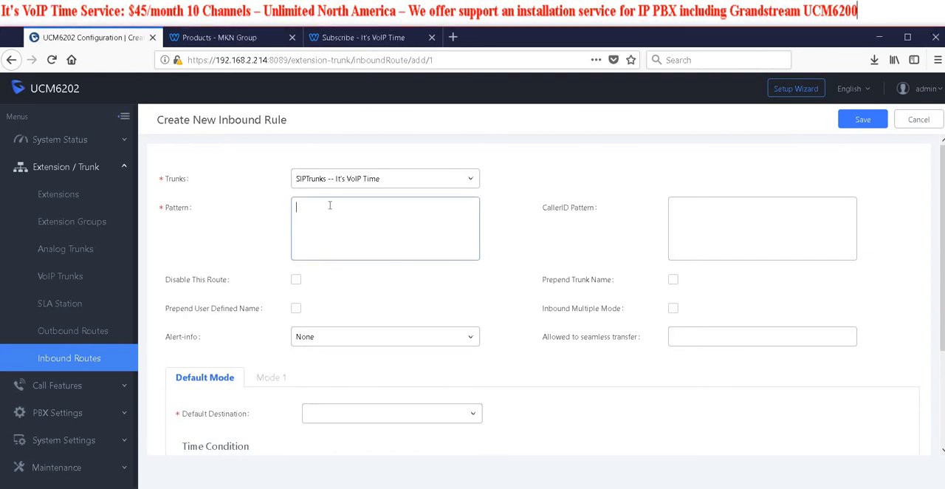
click(354, 250)
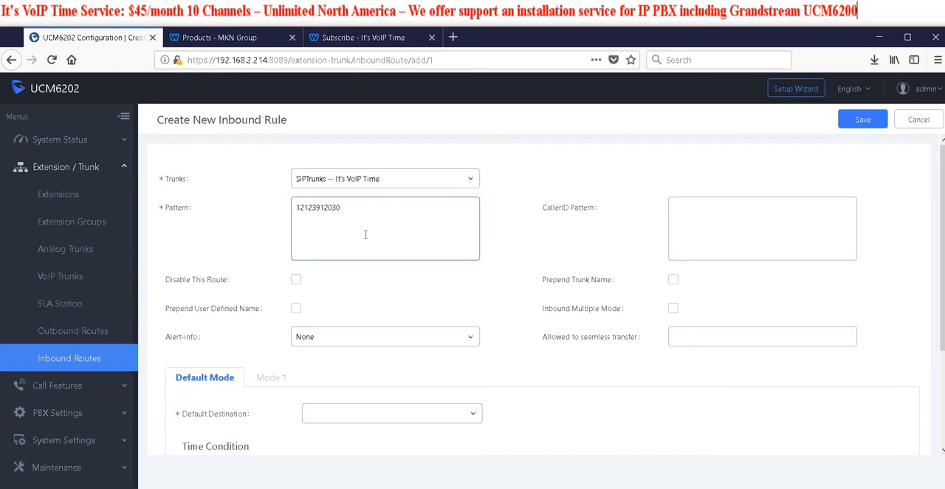
Clear the inbound rule's pattern and paste the incoming phone number back in as the pattern
click(441, 227)
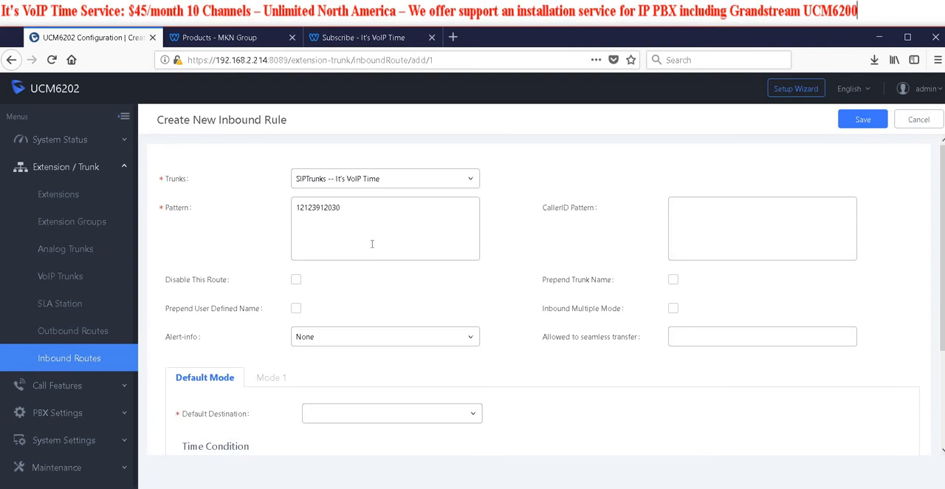
drag(372, 244, 243, 208)
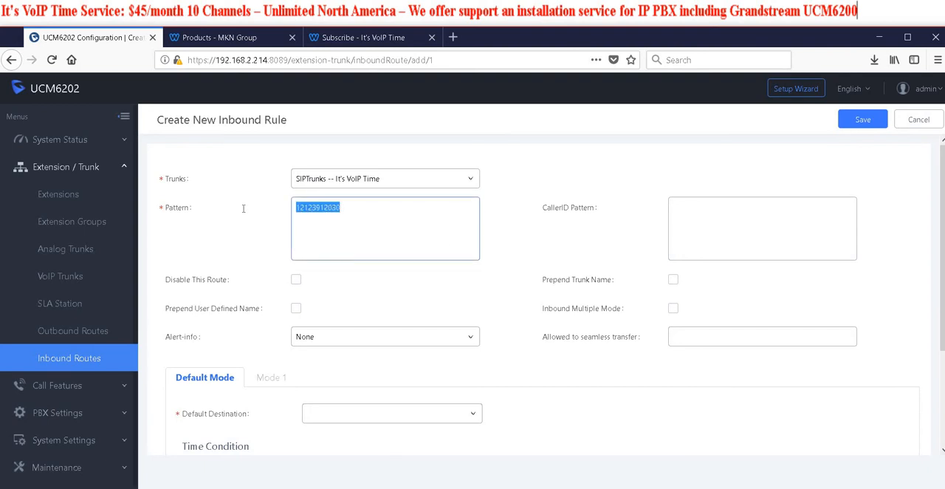
key(BackSpace)
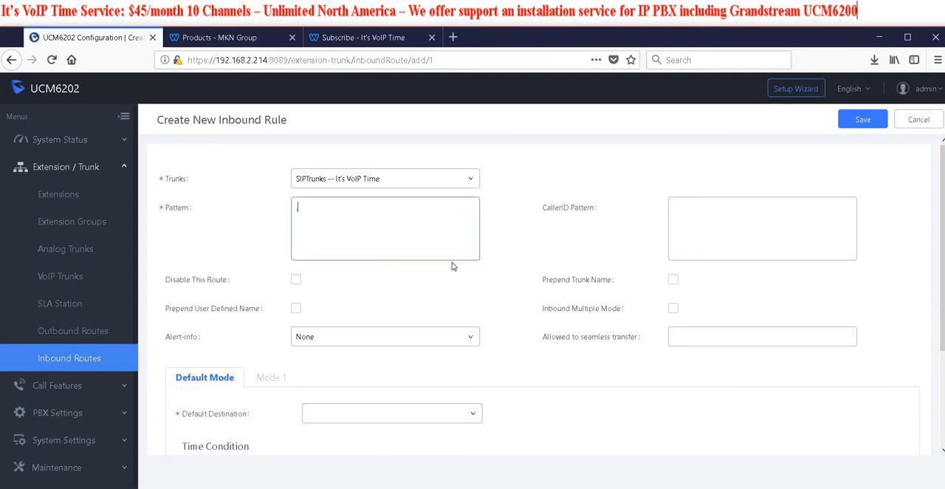
click(508, 253)
drag(310, 210, 271, 210)
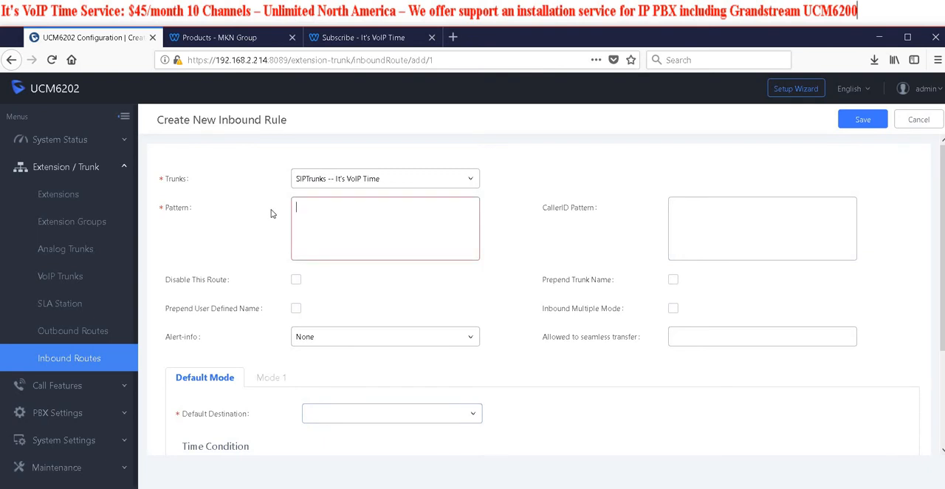
key(ctrl+v)
Set the inbound rule's default destination to Extension 20, save the rule and apply the pending changes
scroll(381, 333, down, 2)
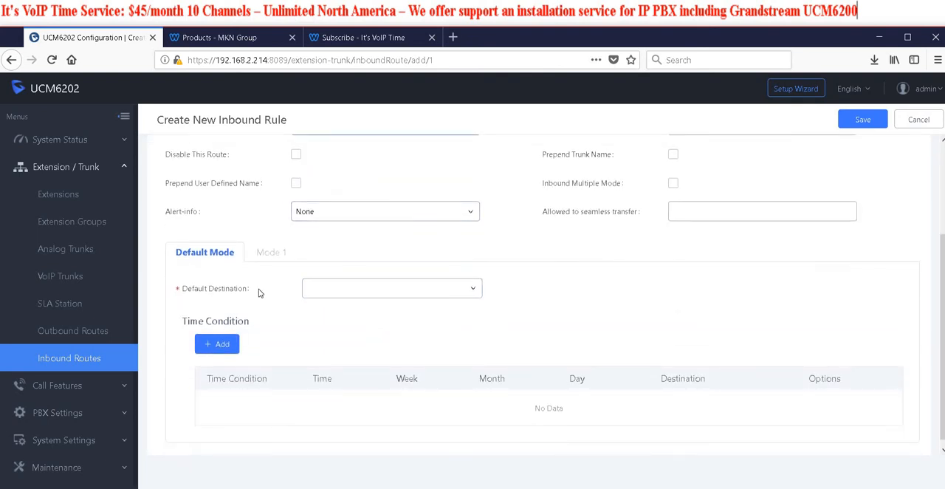
click(458, 296)
click(399, 330)
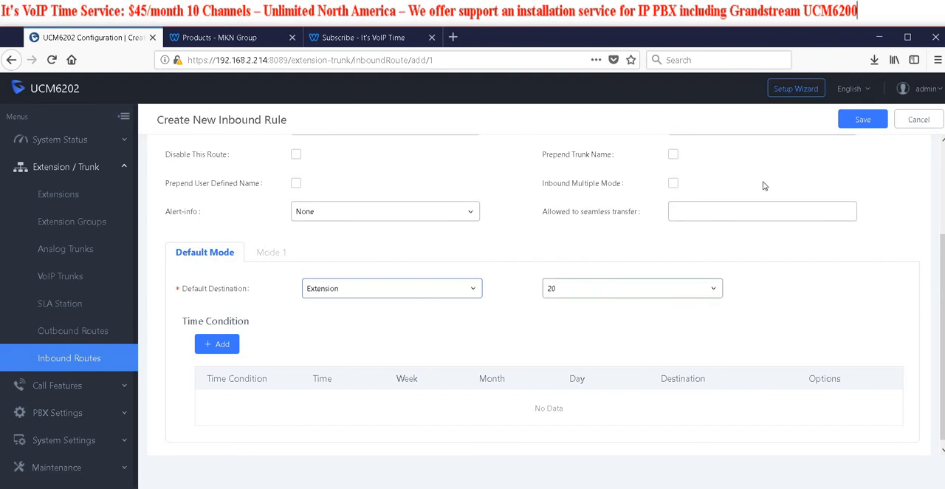
click(858, 121)
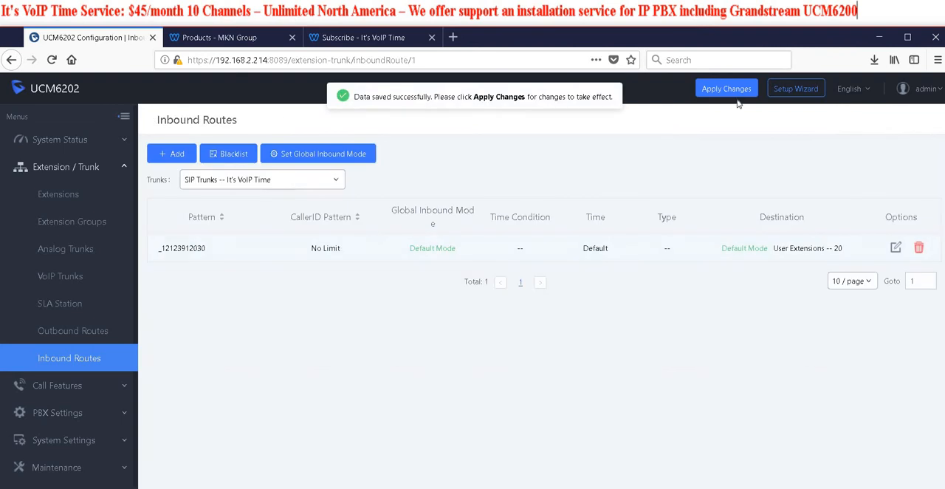
click(726, 88)
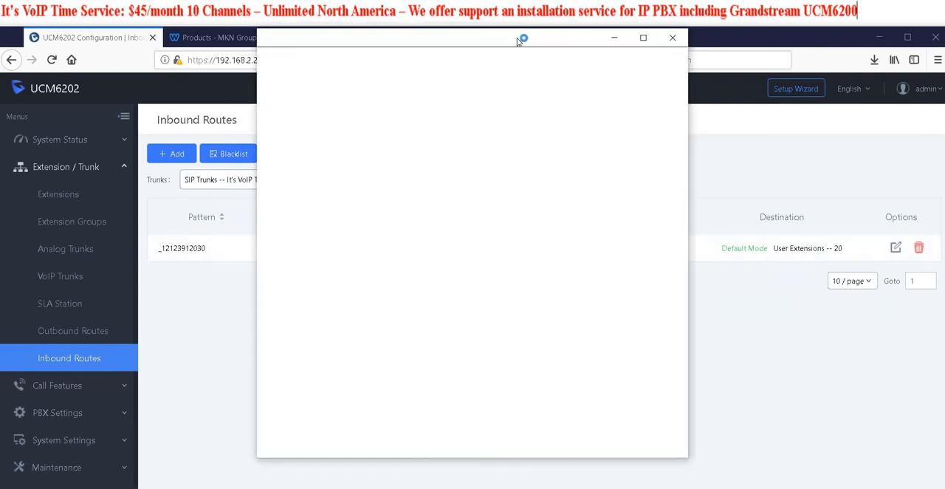
Monitor the incoming test call in the PBX's active calls and hang up the ringing call
drag(519, 41, 0, 51)
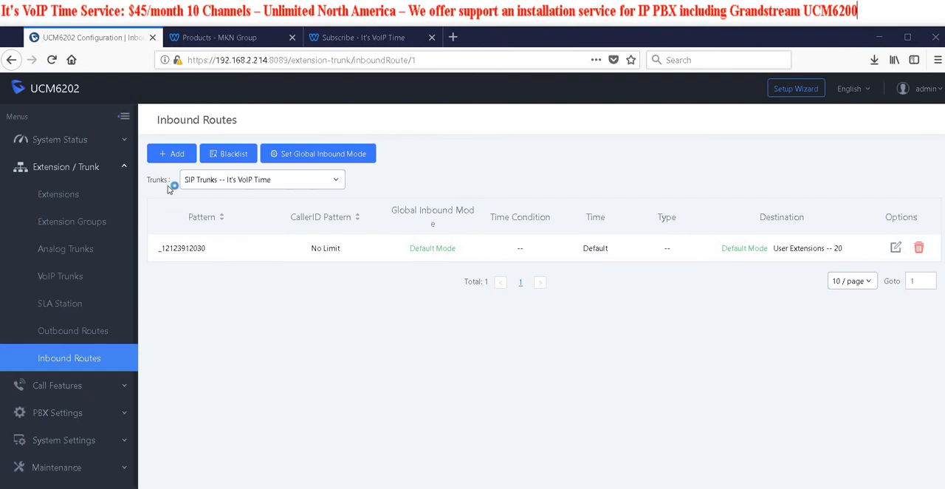
click(74, 146)
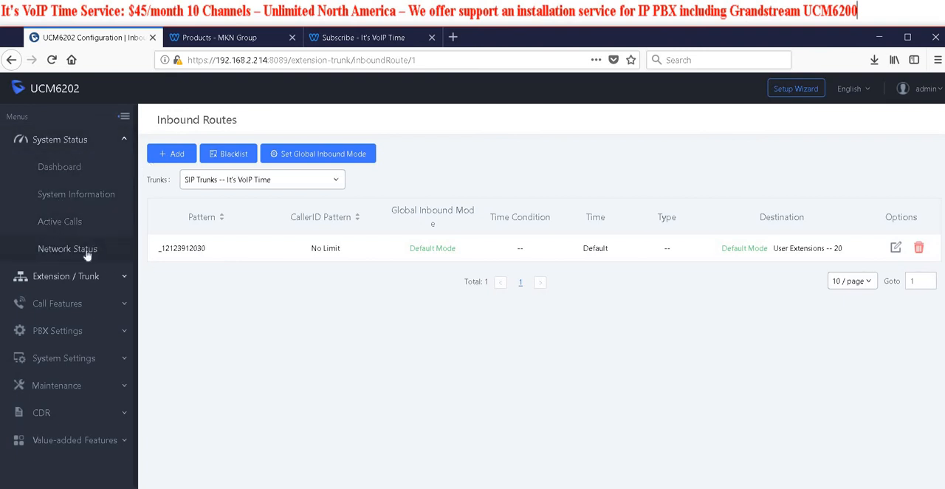
click(81, 222)
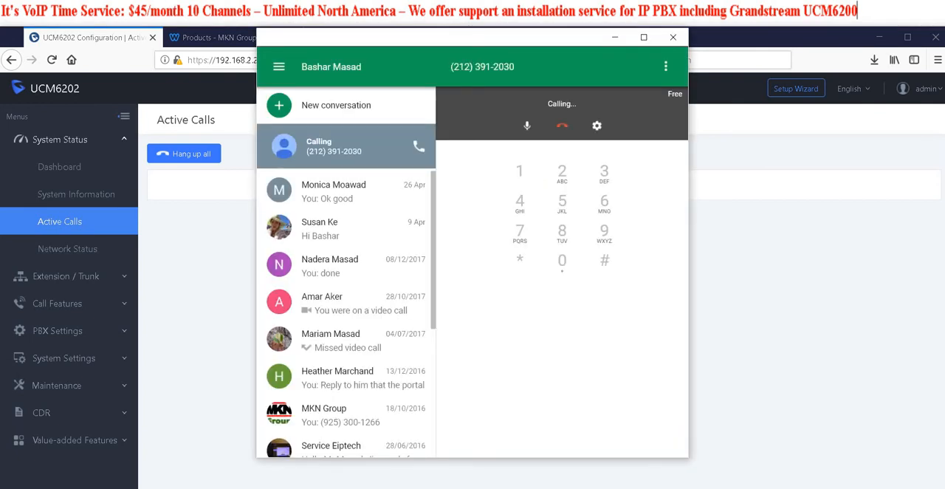
drag(449, 43, 0, 56)
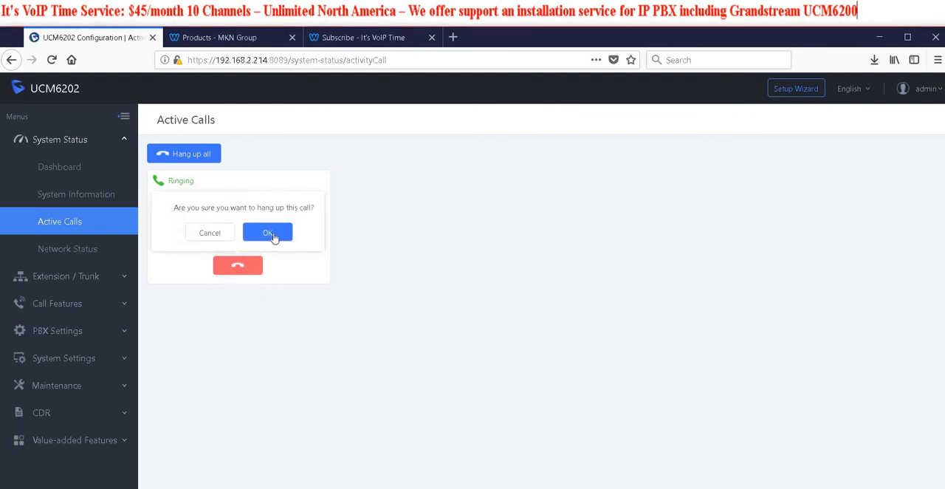
click(268, 232)
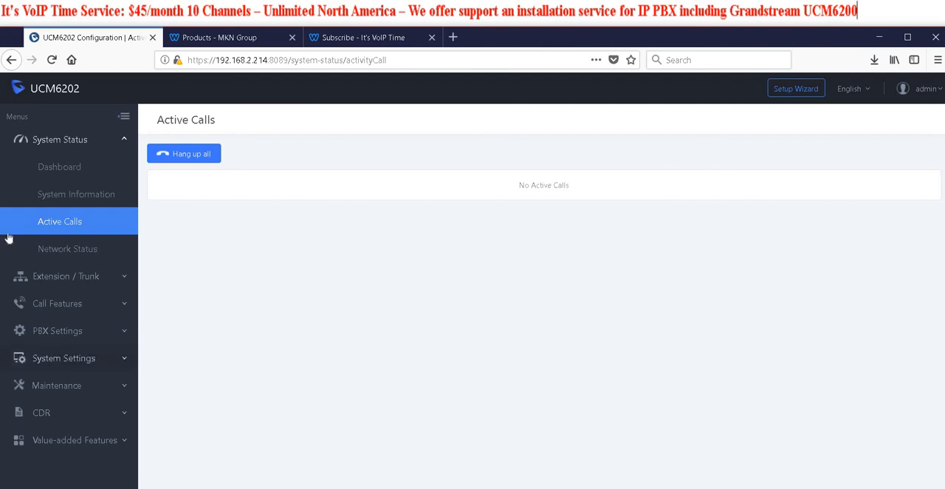
Start a new ring group named All and add extensions 20 and 21 as its members
click(74, 303)
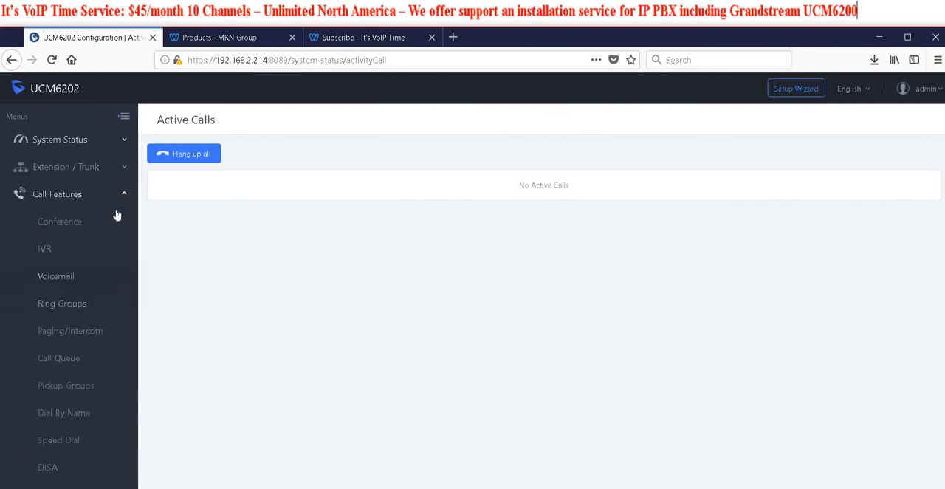
click(76, 305)
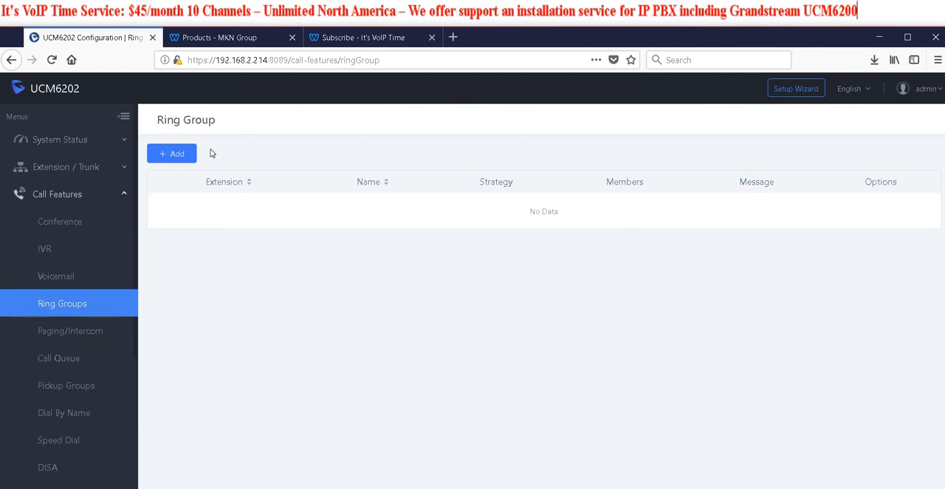
click(189, 157)
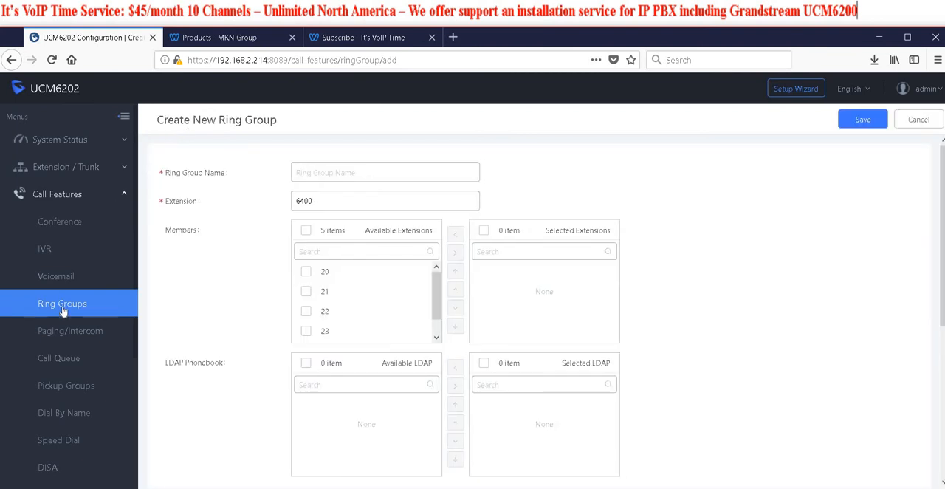
click(353, 176)
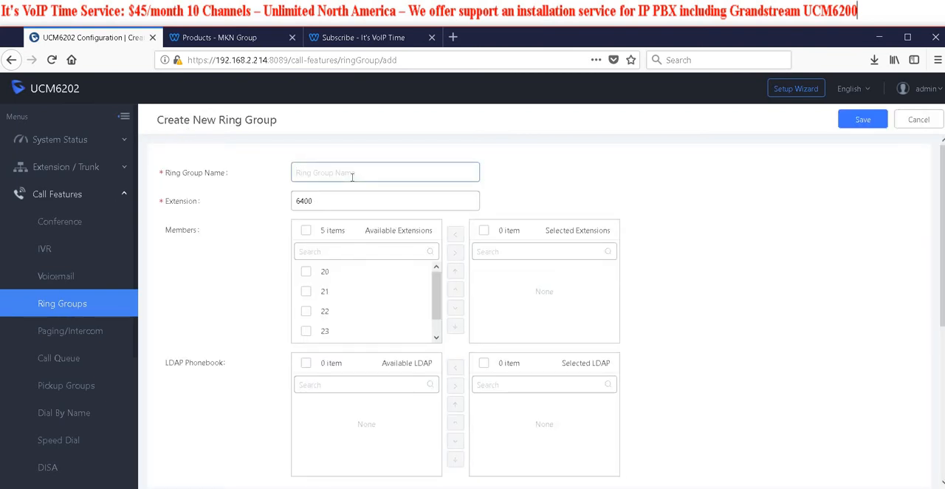
text(All)
click(307, 272)
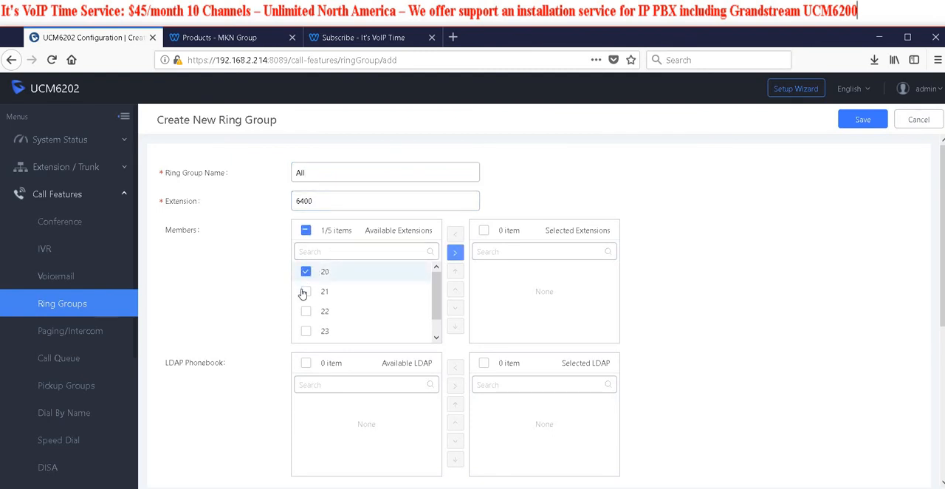
click(305, 292)
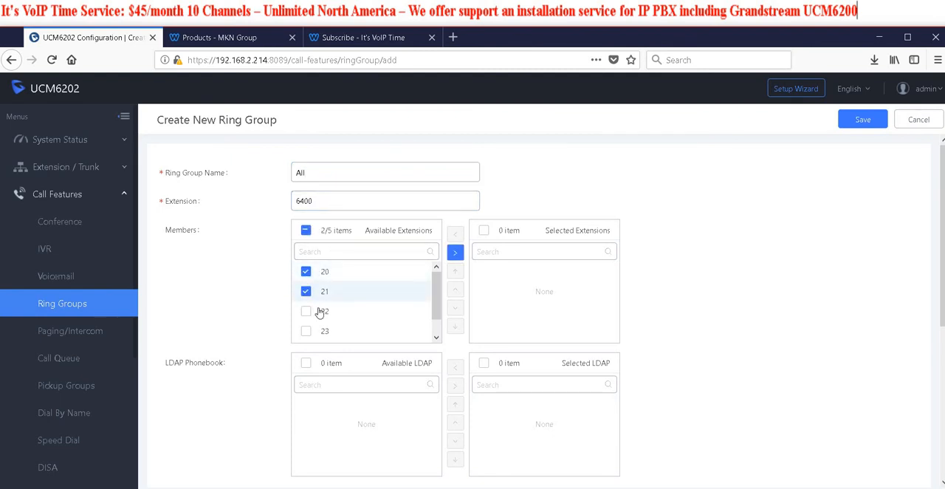
click(455, 252)
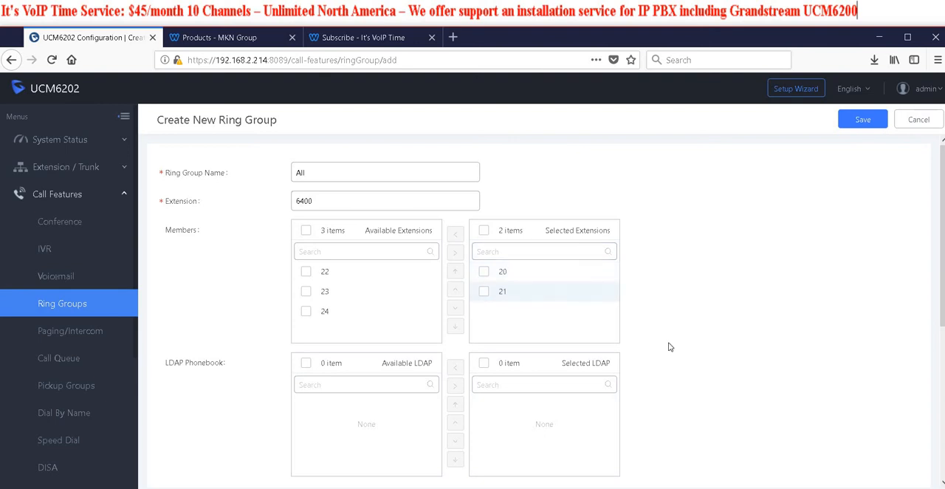
Set the ring group's strategy to Ring Simultaneously and its music on hold to default
scroll(671, 350, down, 5)
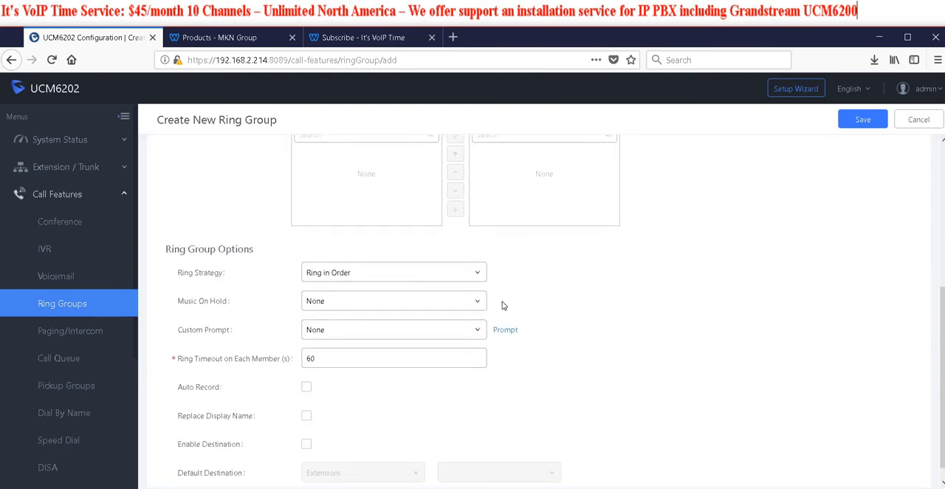
scroll(443, 324, up, 3)
scroll(721, 387, down, 3)
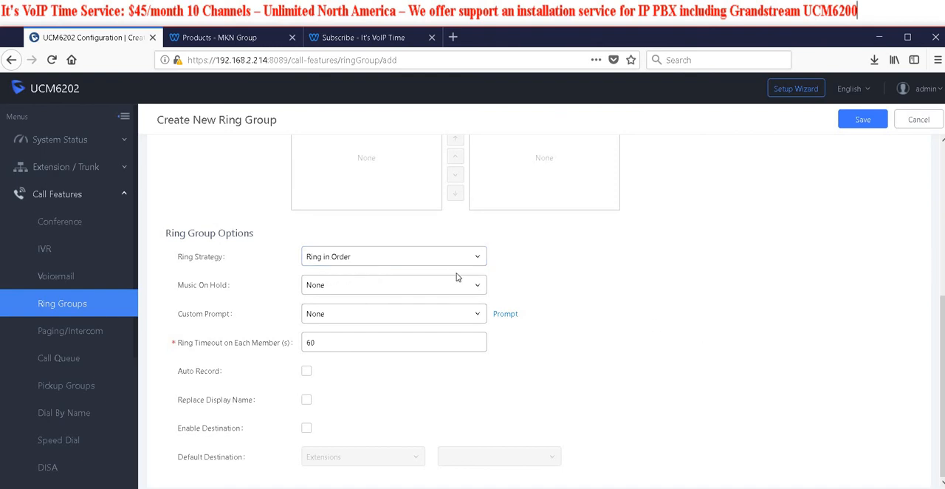
click(443, 256)
click(401, 279)
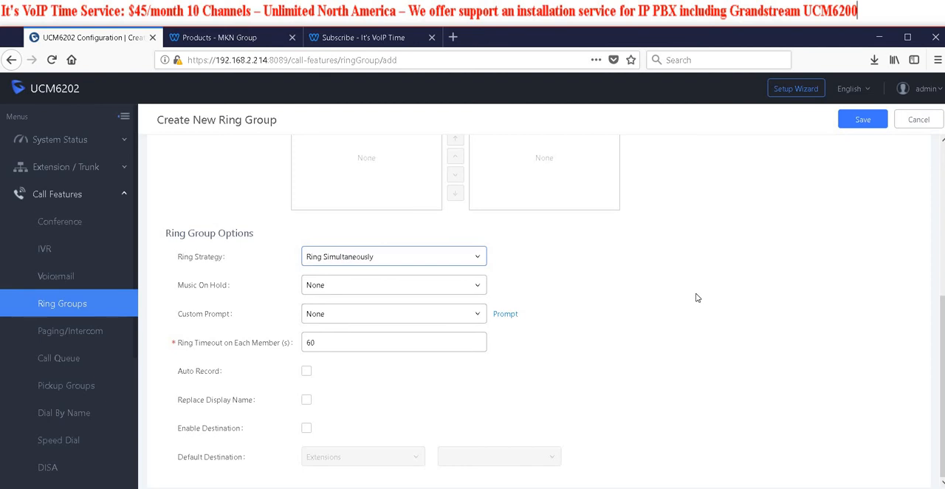
click(478, 289)
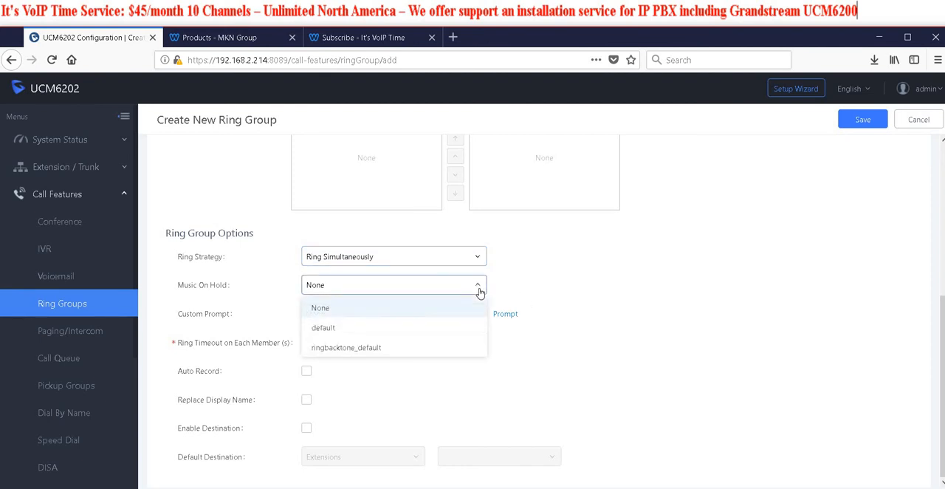
click(330, 328)
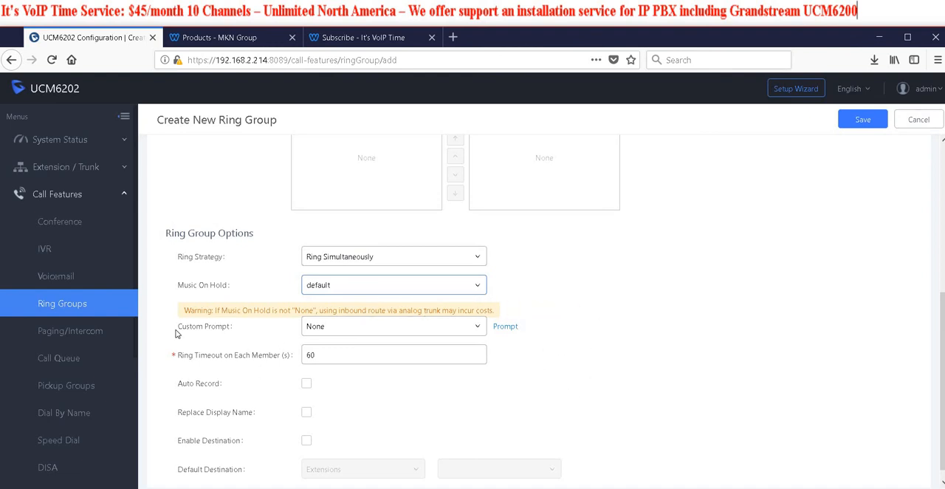
click(347, 327)
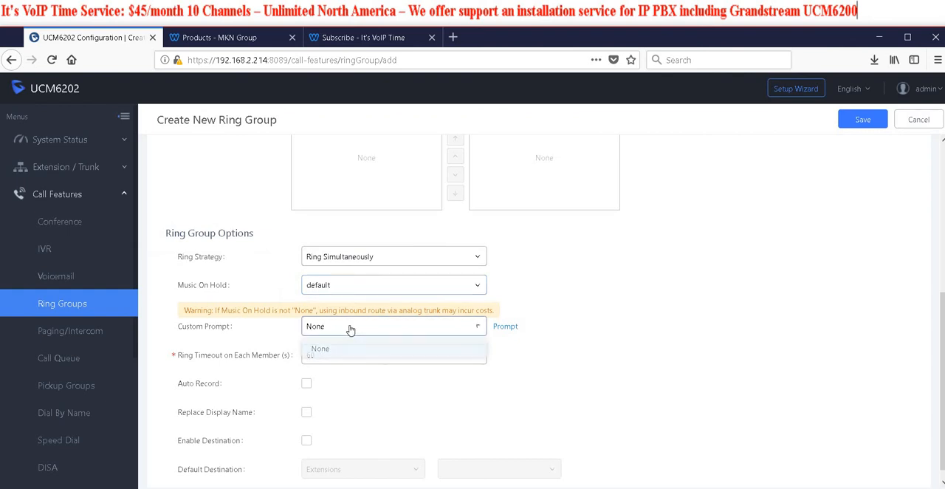
click(240, 336)
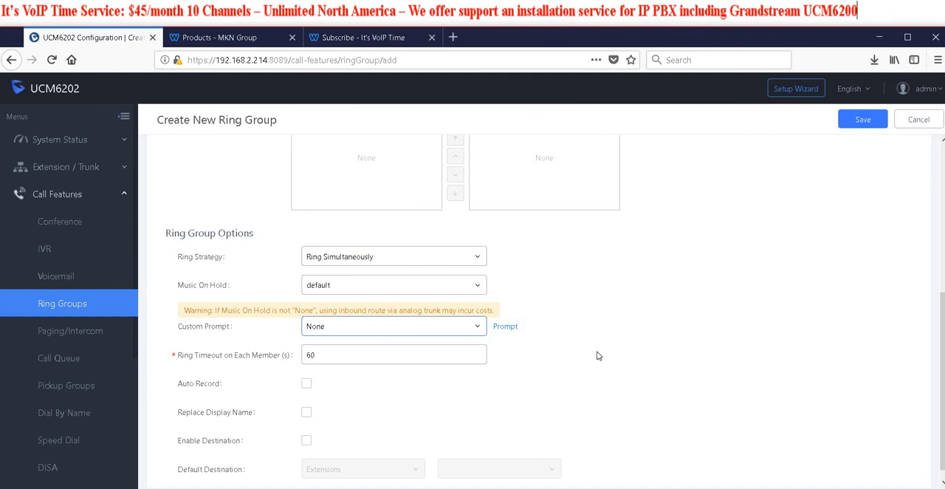
scroll(170, 347, down, 1)
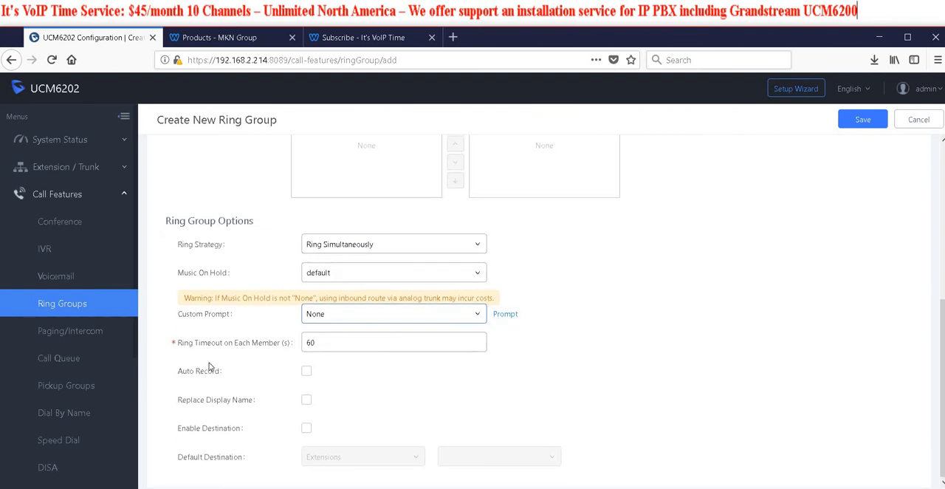
Switch the ring strategy to Ring in Order and back to Ring Simultaneously
mouse_move(264, 347)
click(353, 251)
click(337, 289)
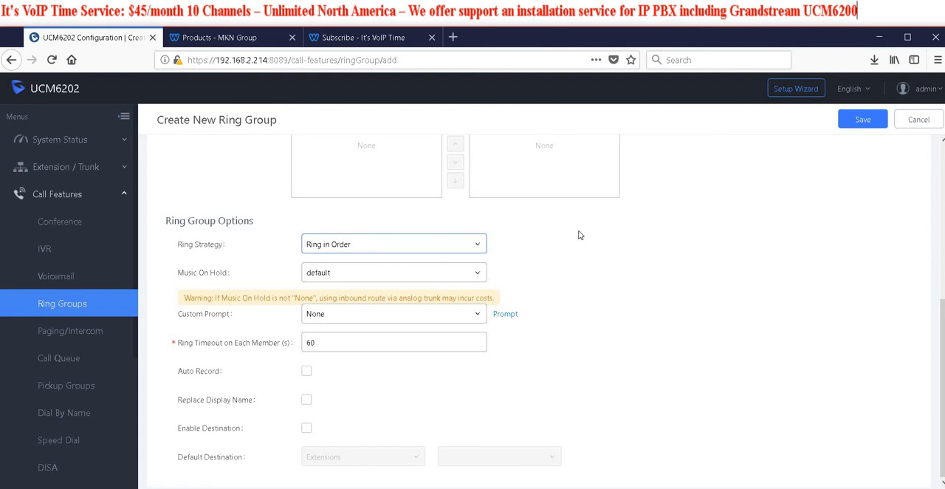
click(393, 250)
click(347, 268)
Set the ring timeout on each member to 20 seconds and enable Auto Record for the ring group
drag(333, 341, 243, 344)
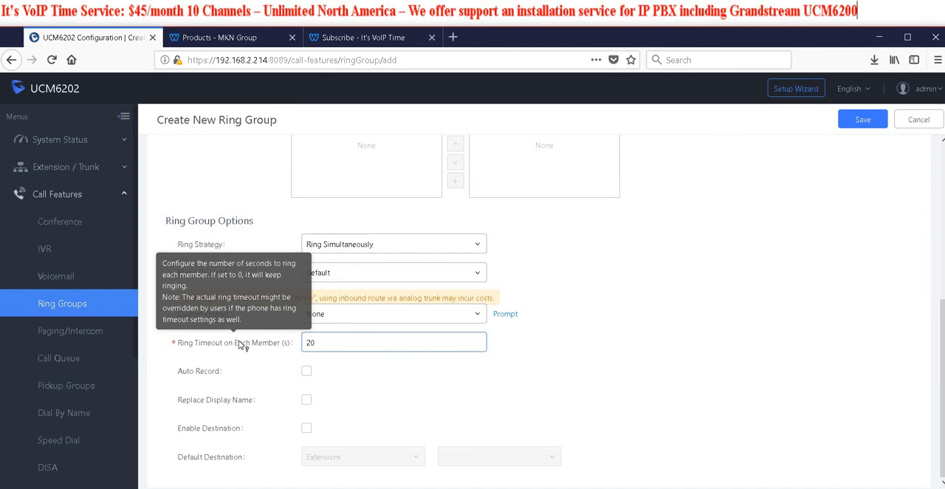
click(616, 369)
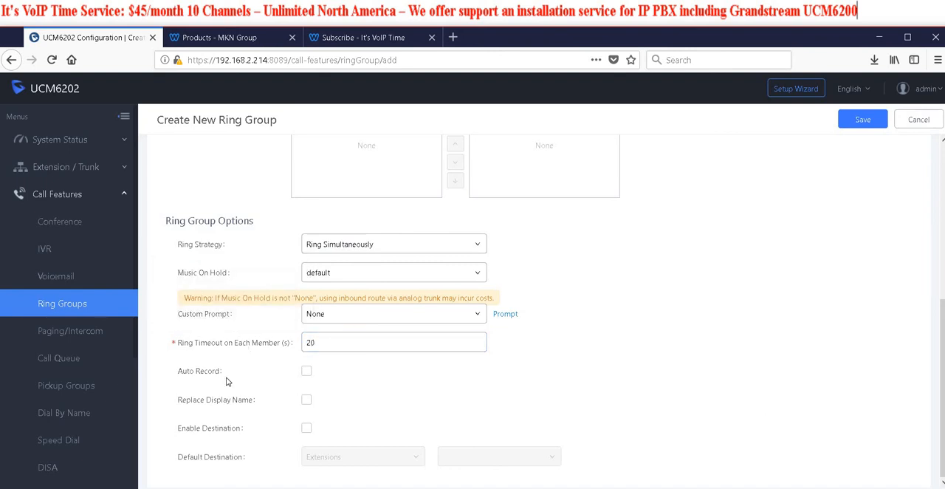
click(306, 372)
click(306, 399)
click(307, 399)
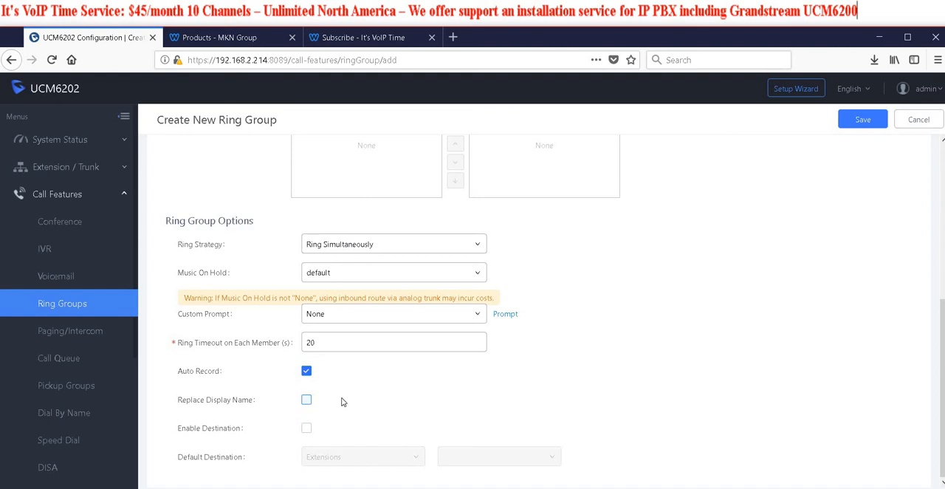
Enable a destination for the ring group and set its default destination to the voicemail of extension 20
click(306, 428)
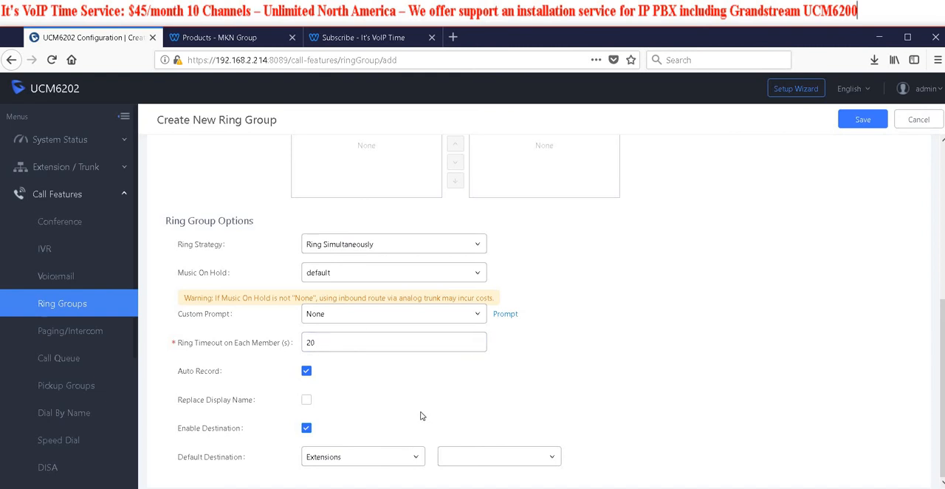
click(417, 459)
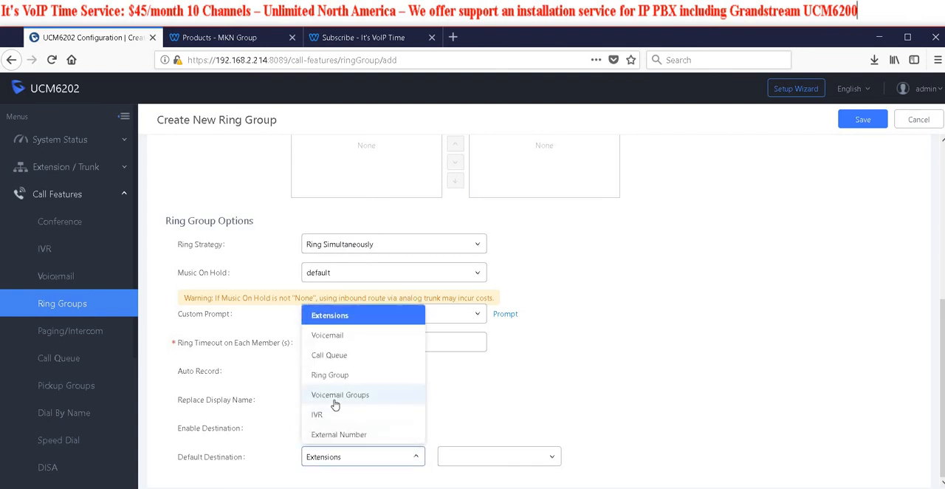
click(337, 338)
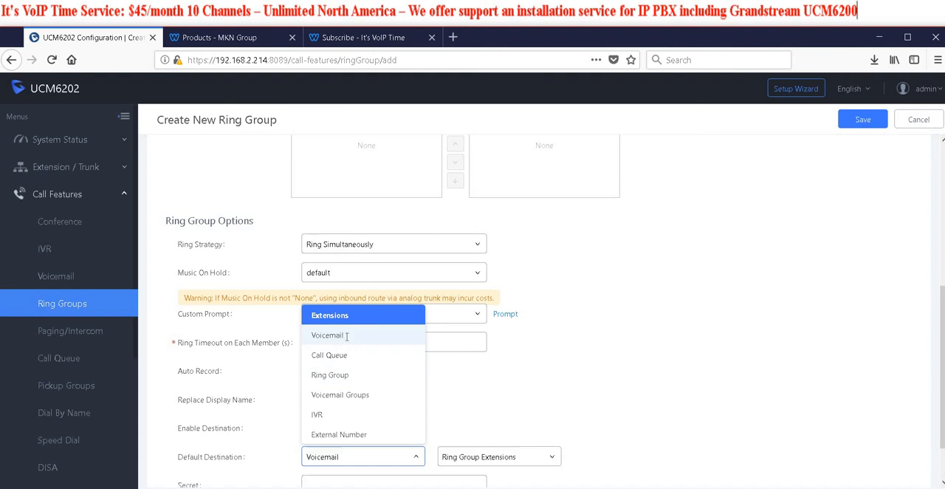
click(508, 456)
click(462, 357)
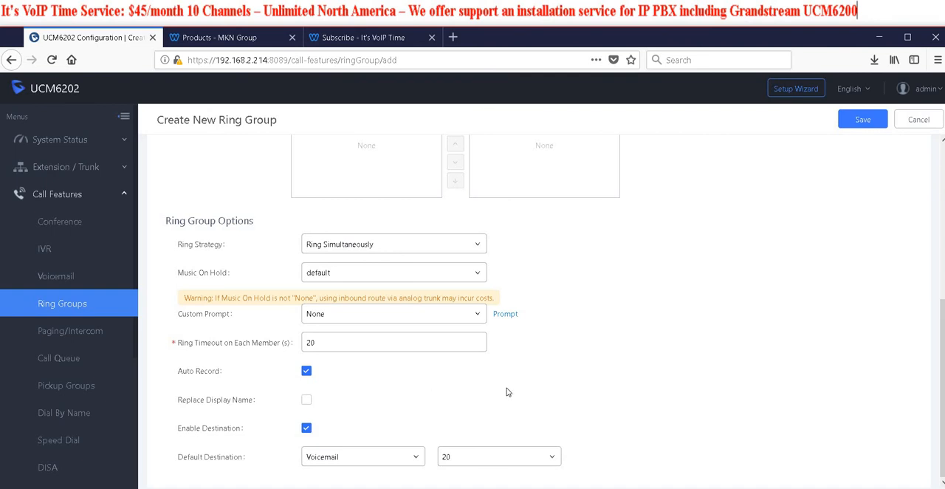
scroll(373, 393, up, 5)
scroll(281, 262, up, 1)
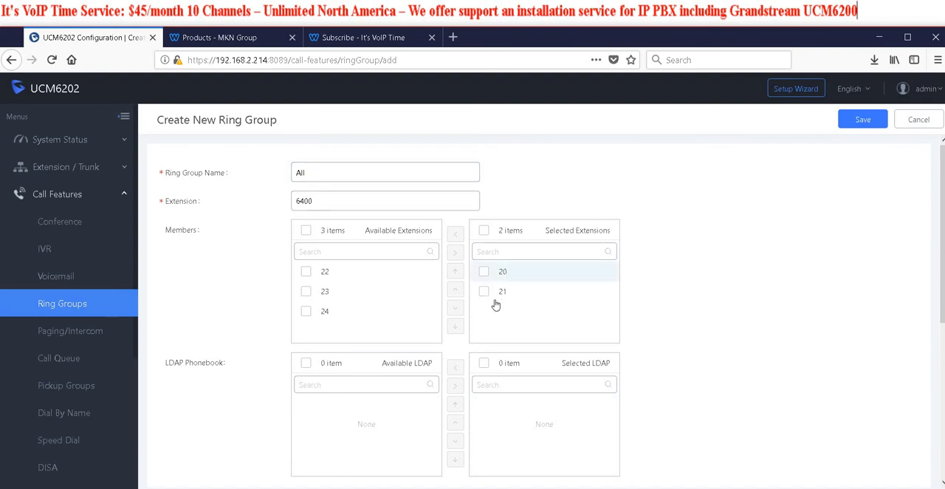
Save the new ring group All and apply the configuration changes
scroll(720, 319, down, 6)
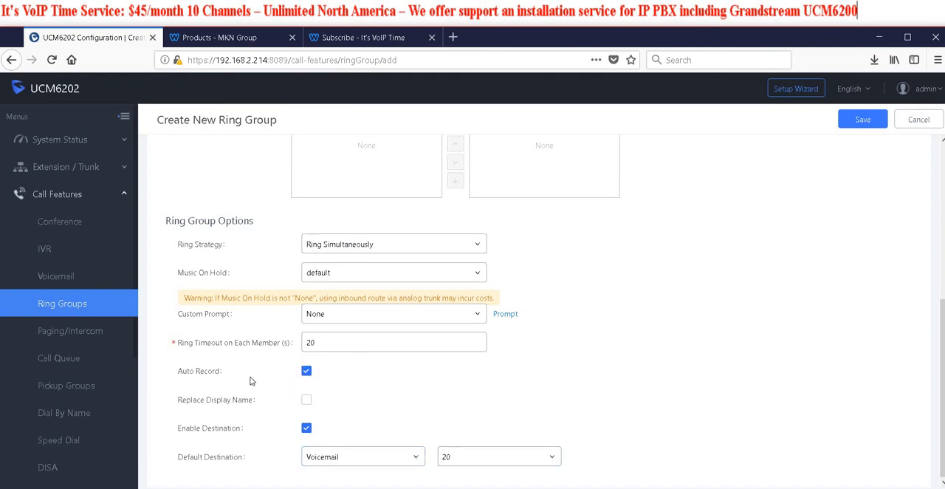
click(856, 124)
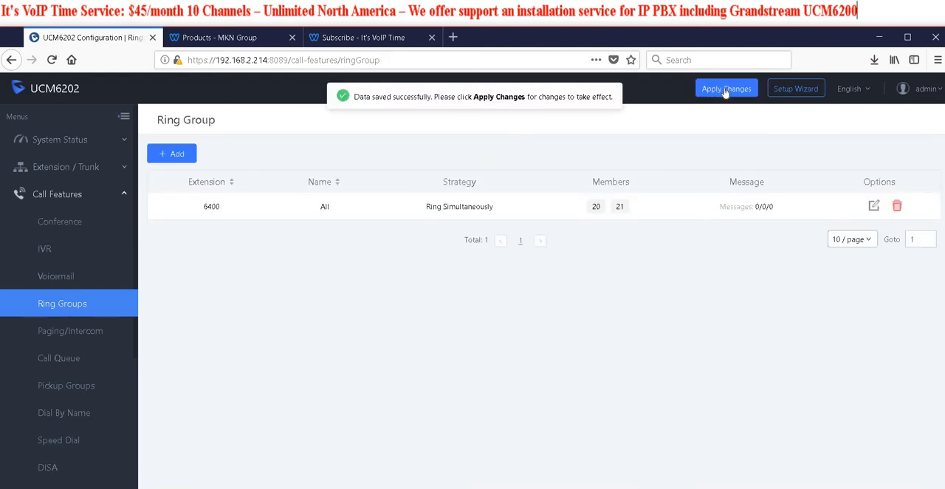
click(725, 90)
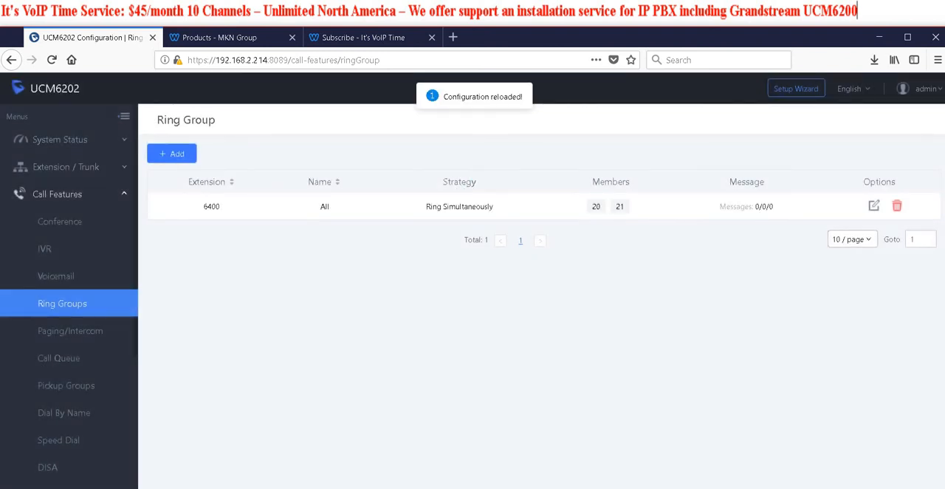
Check the system dashboard and the active calls list
click(60, 167)
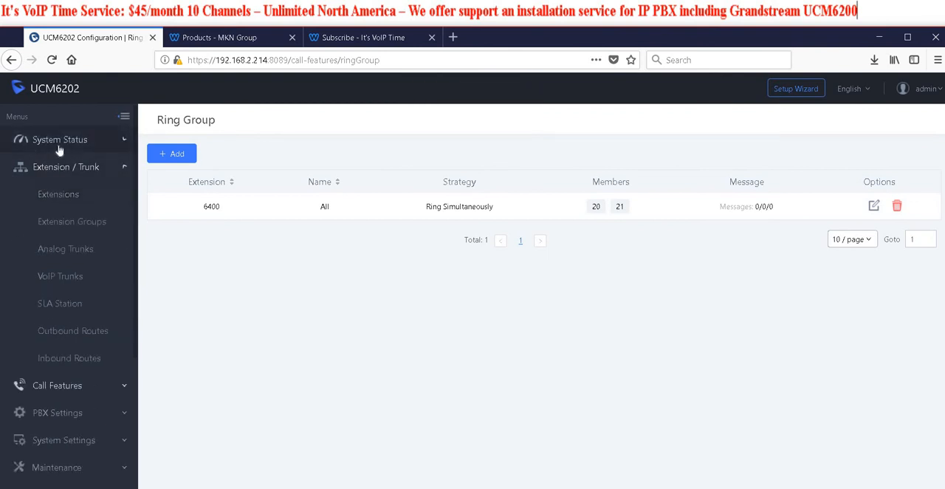
click(53, 142)
click(59, 167)
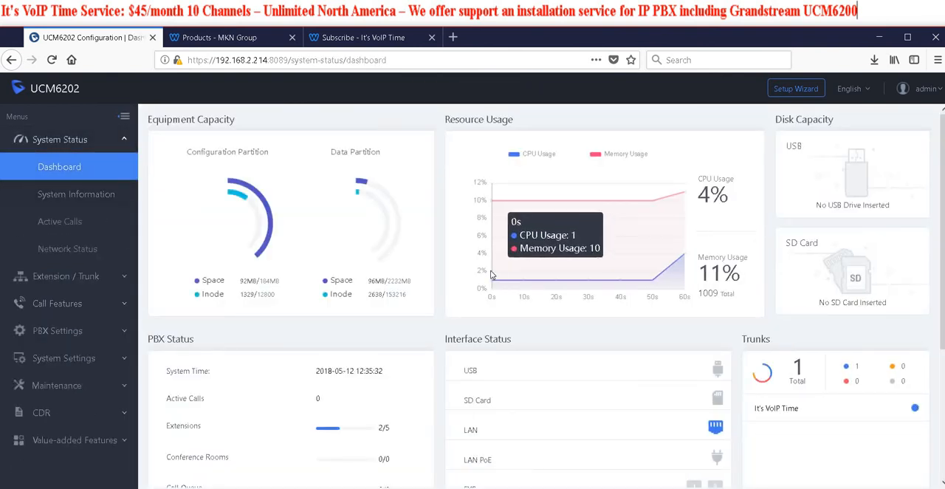
click(73, 222)
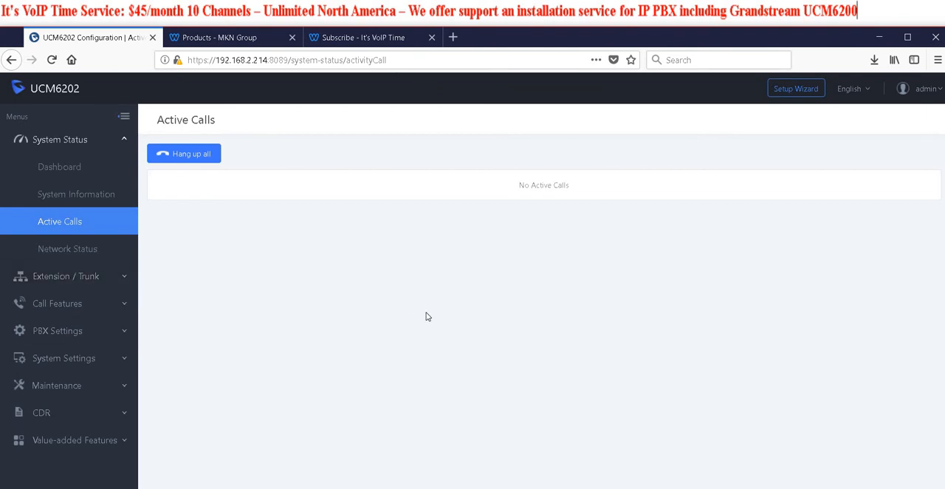
Set the inbound route's default destination to the ring group All, then save and apply the change
click(86, 284)
click(67, 386)
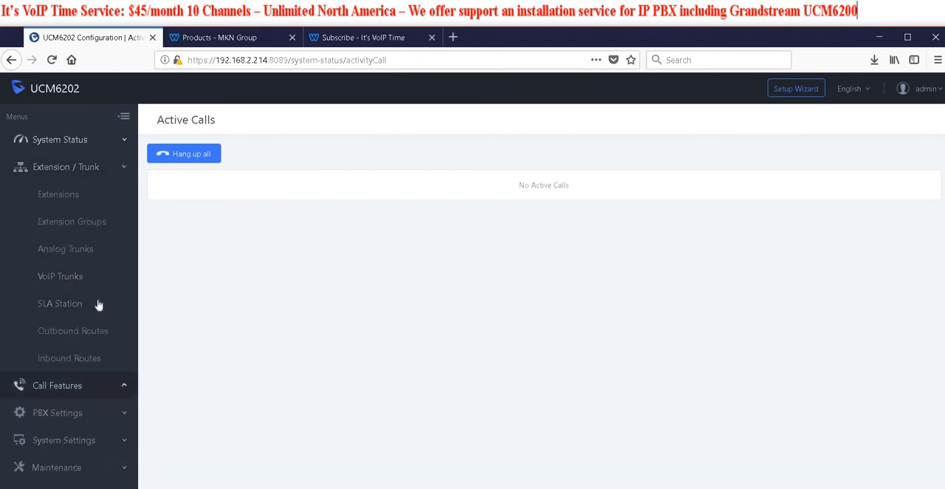
scroll(90, 336, down, 2)
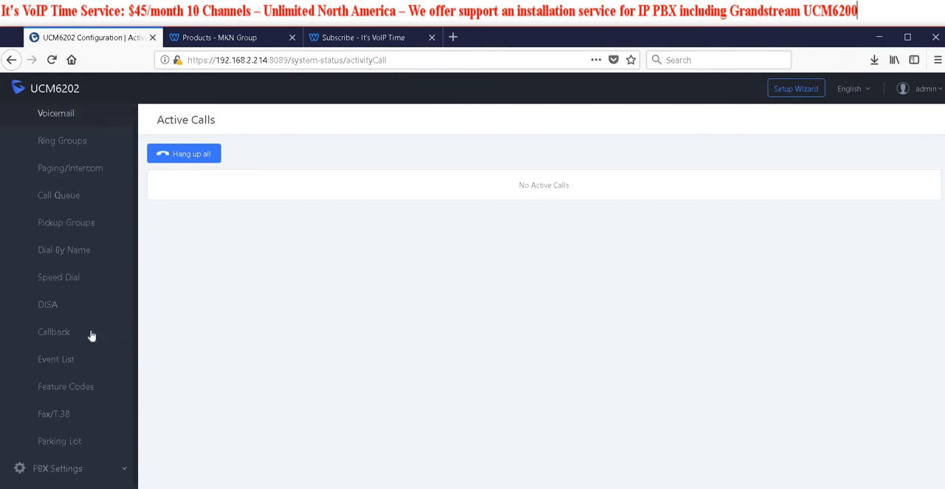
scroll(90, 366, up, 5)
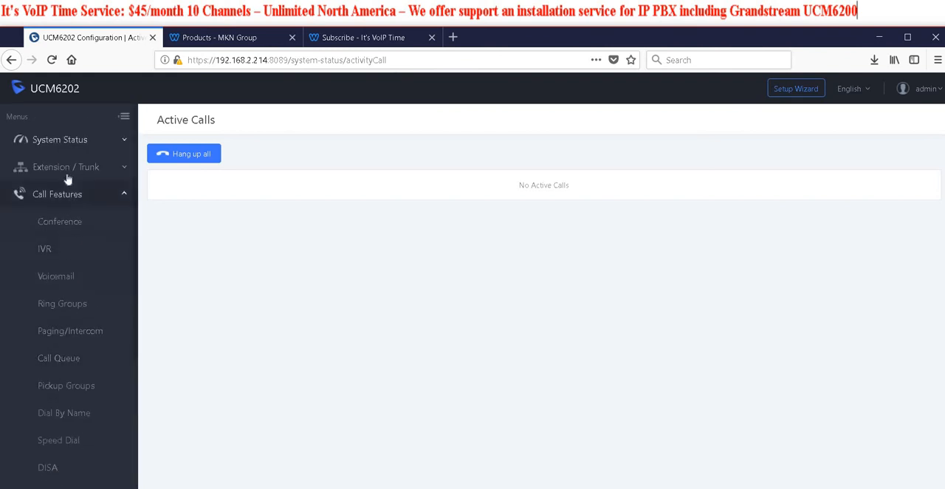
click(67, 174)
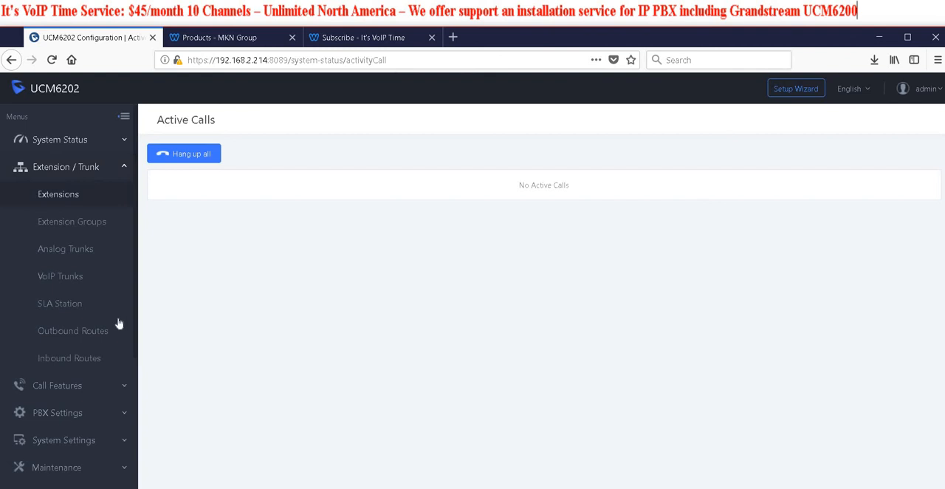
click(77, 359)
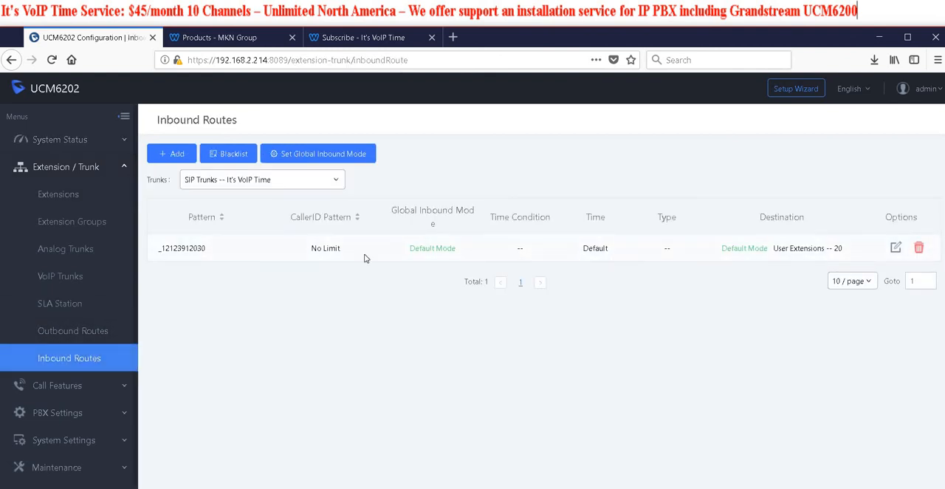
click(895, 249)
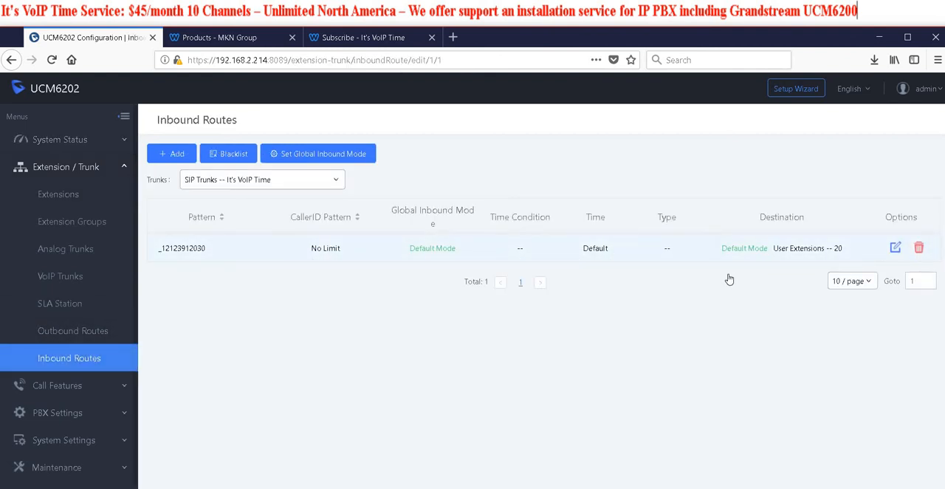
click(399, 392)
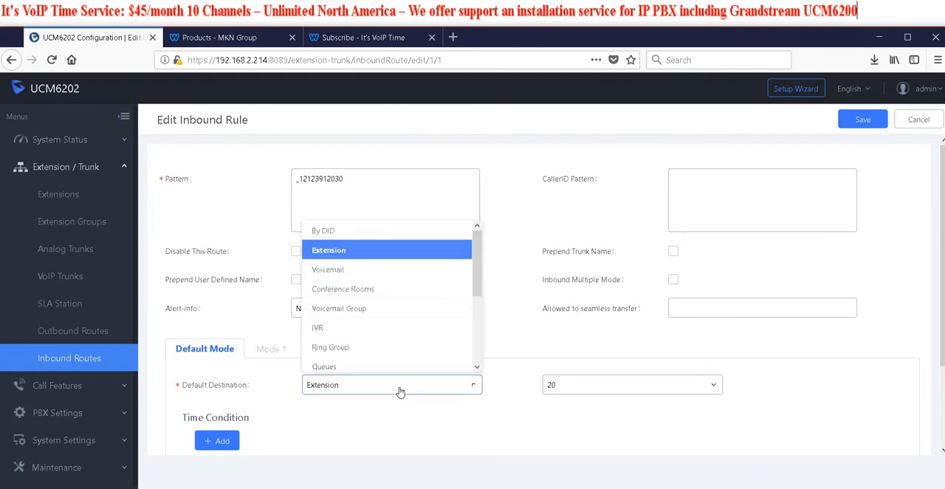
click(352, 353)
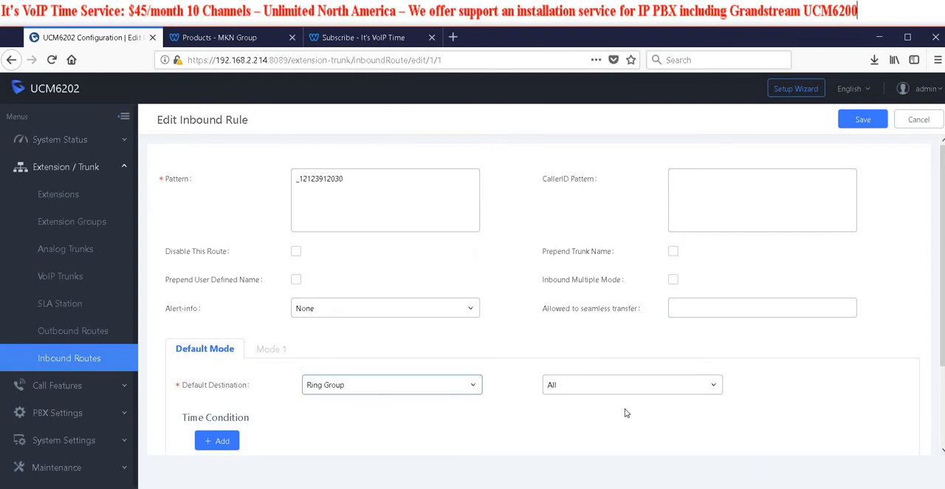
click(863, 120)
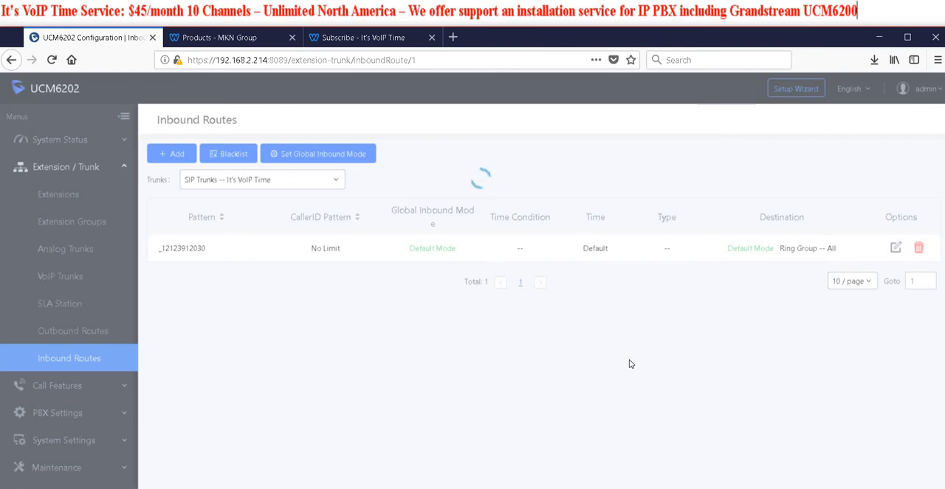
Review the It's VoIP Time trunk's status on the system dashboard
click(59, 146)
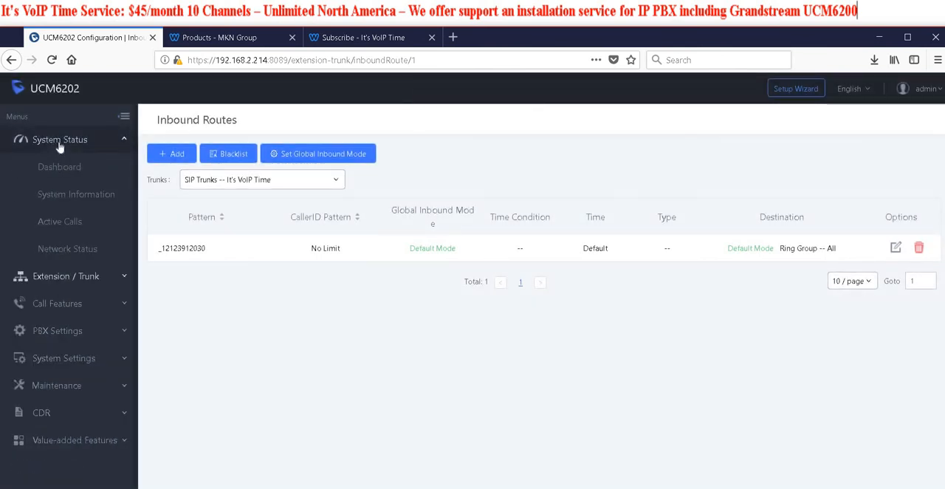
click(61, 168)
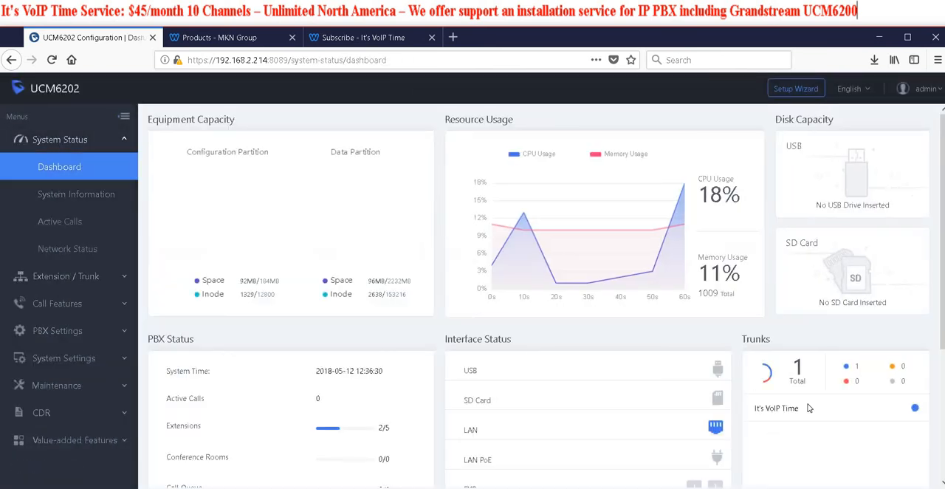
mouse_move(914, 408)
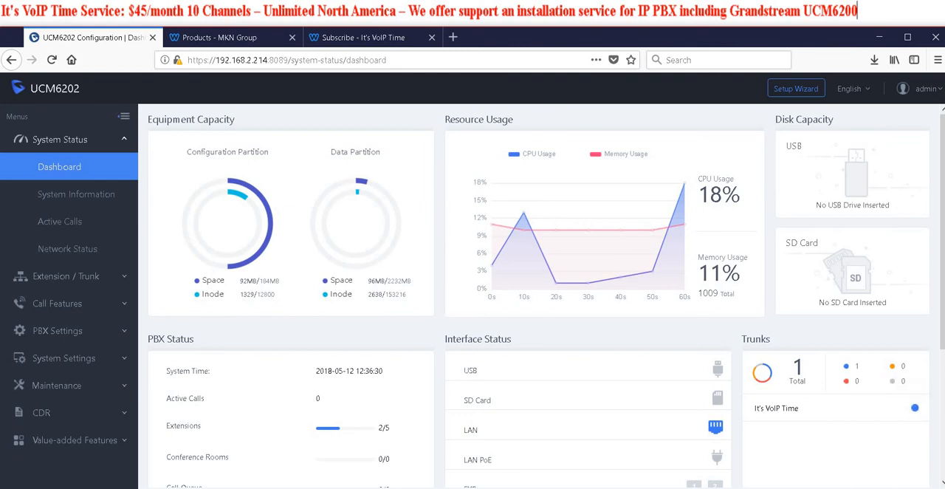
click(60, 222)
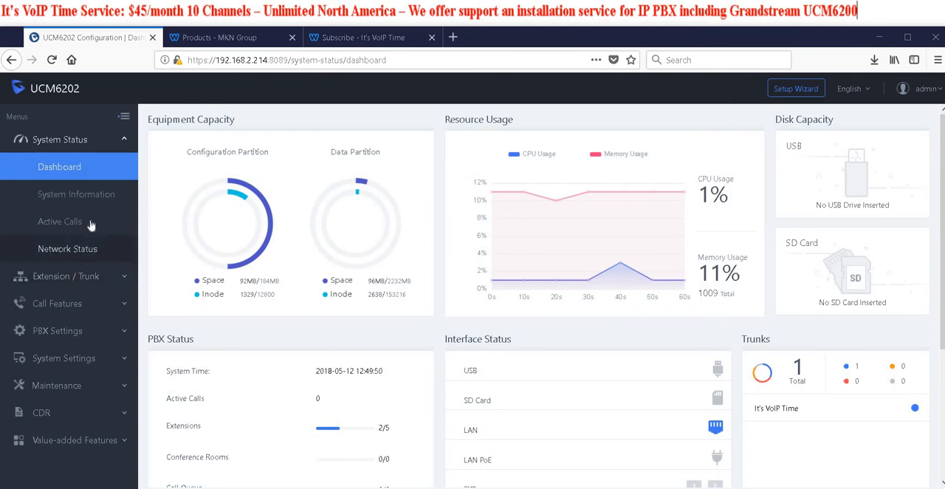
Open the inbound route's rule to check its number pattern and default destination
click(65, 276)
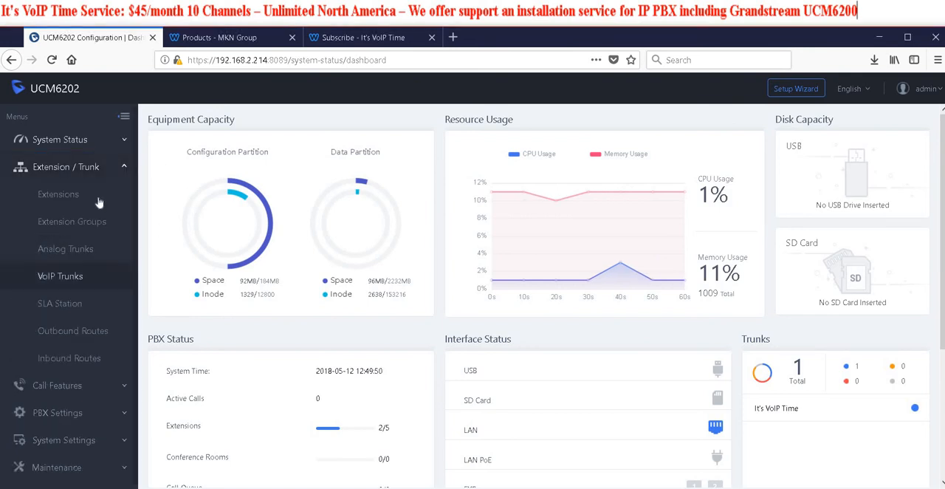
click(72, 358)
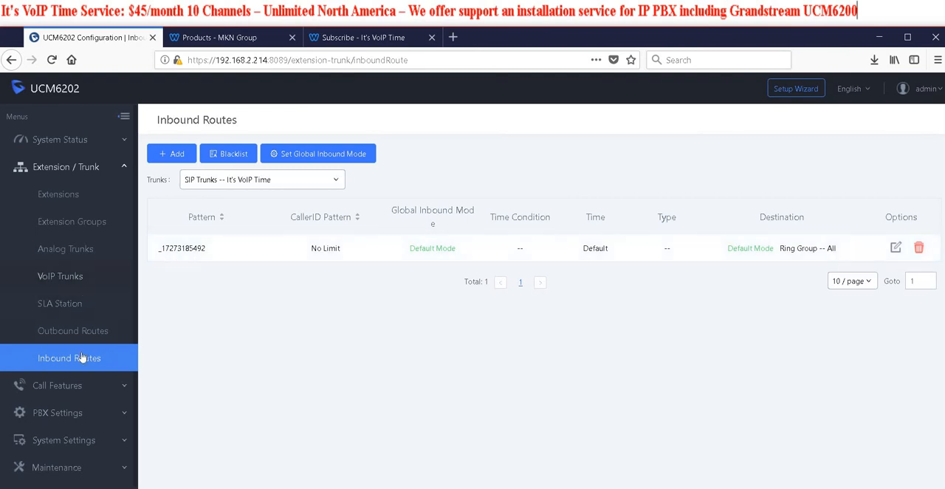
click(895, 248)
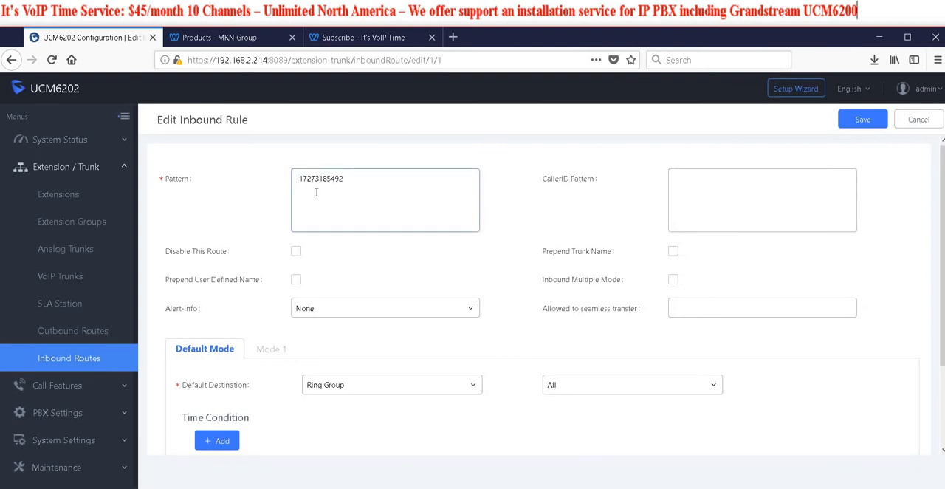
Set the Local outbound route's prepend to 727, save it accepting the privilege level caution, and apply the changes
click(62, 332)
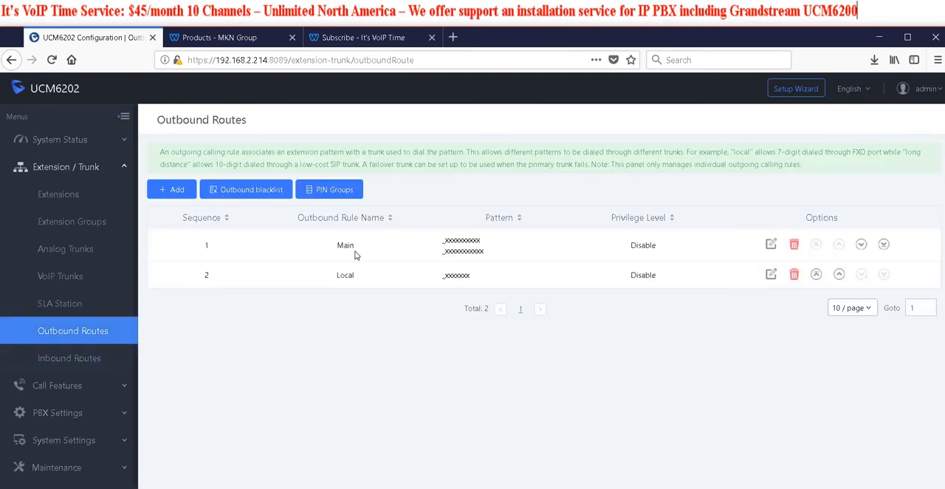
click(772, 275)
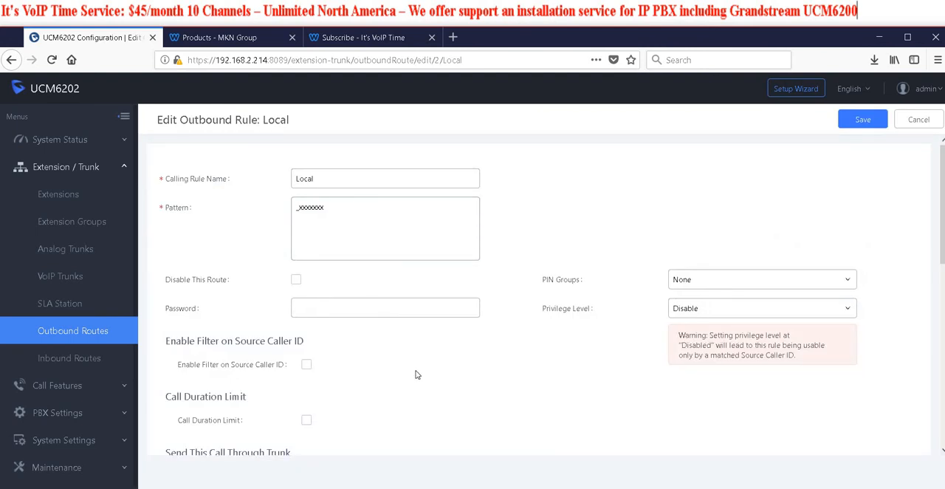
scroll(415, 369, down, 3)
drag(332, 347, 196, 347)
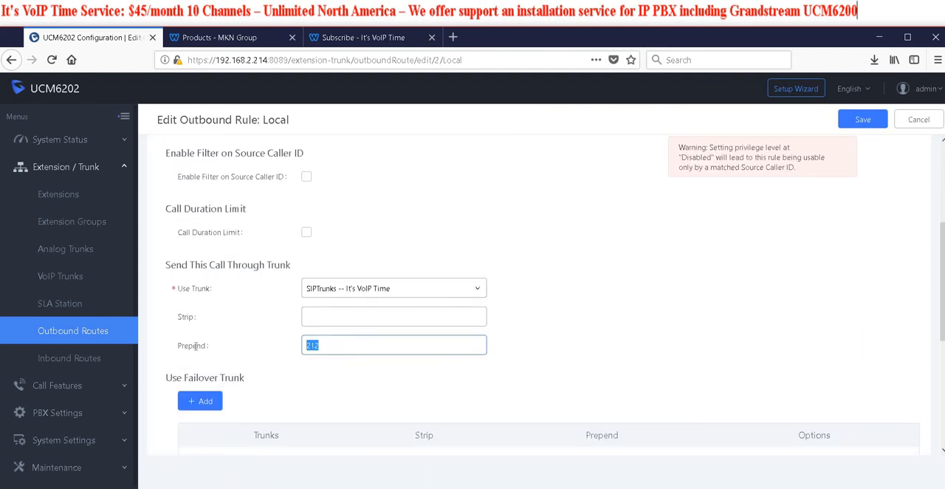
text(727)
click(857, 121)
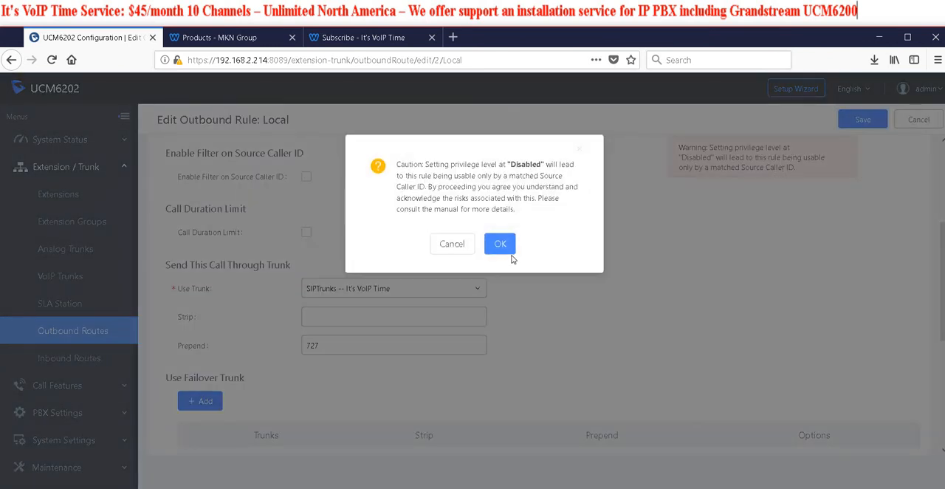
click(500, 244)
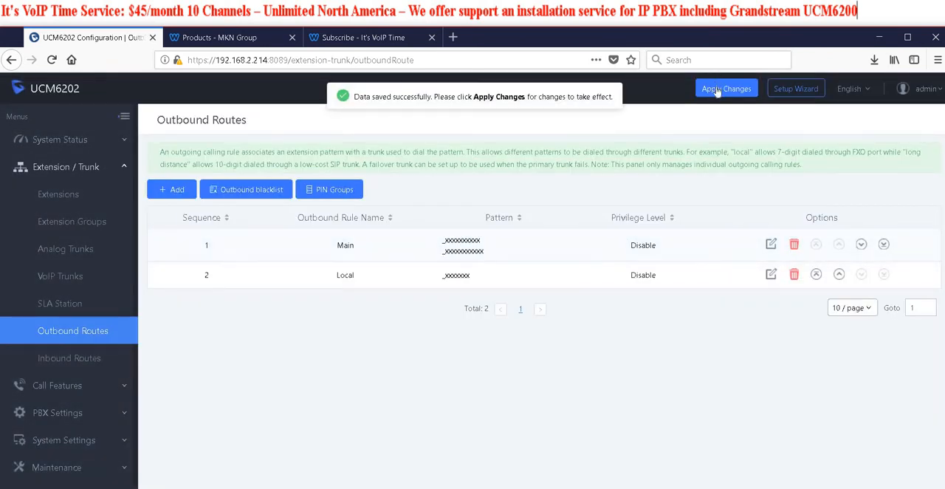
click(716, 90)
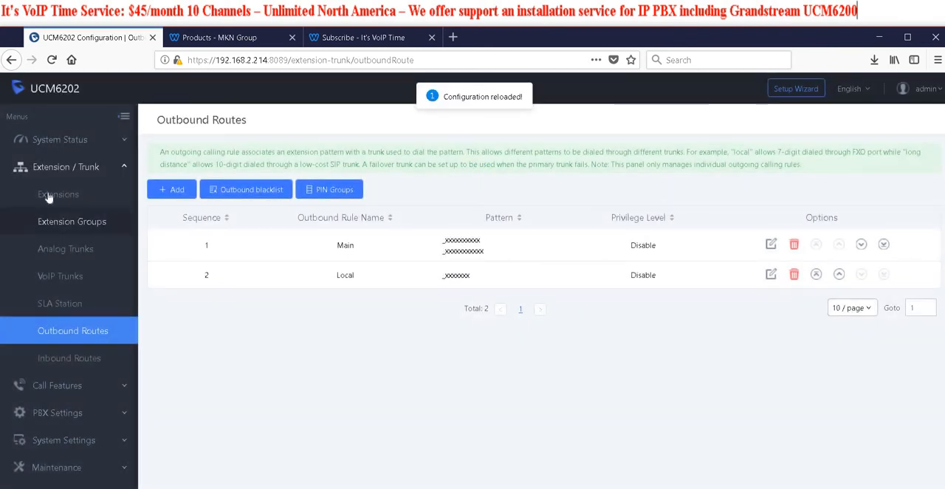
Check the registration status of extensions 20–24 and open the active calls monitor
click(49, 195)
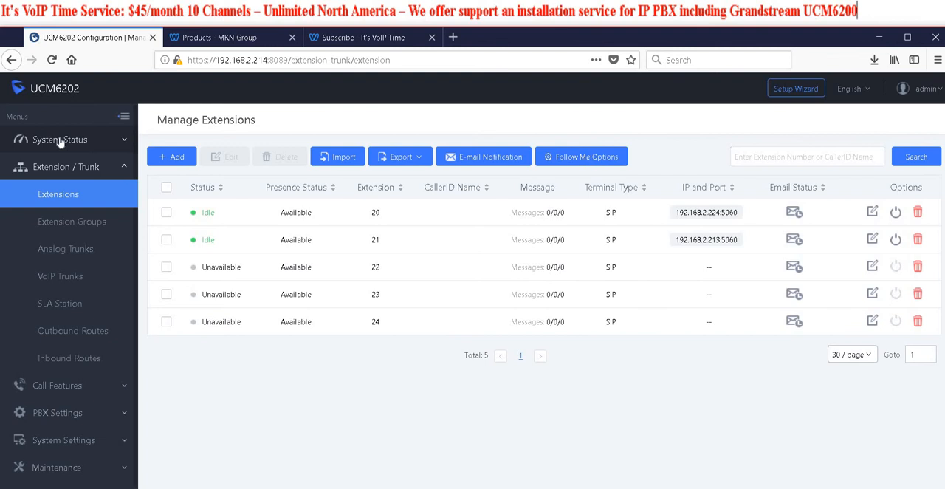
click(61, 142)
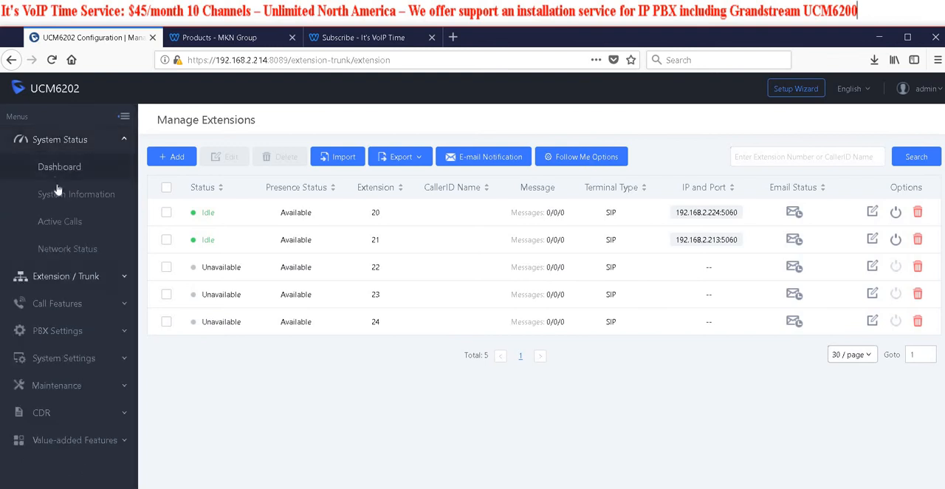
click(65, 222)
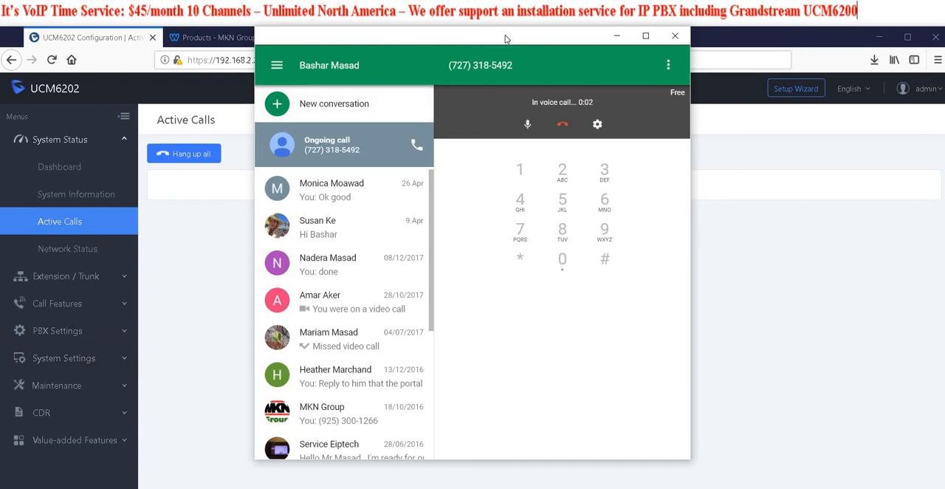
Place test calls to the inbound phone number from the calling app, watching the active calls monitor and hanging up each one
click(562, 125)
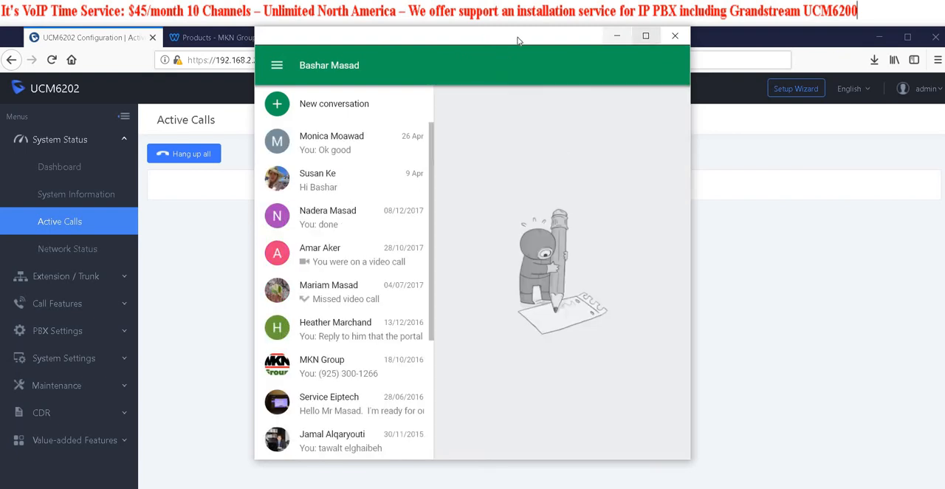
drag(496, 51, 462, 74)
click(639, 59)
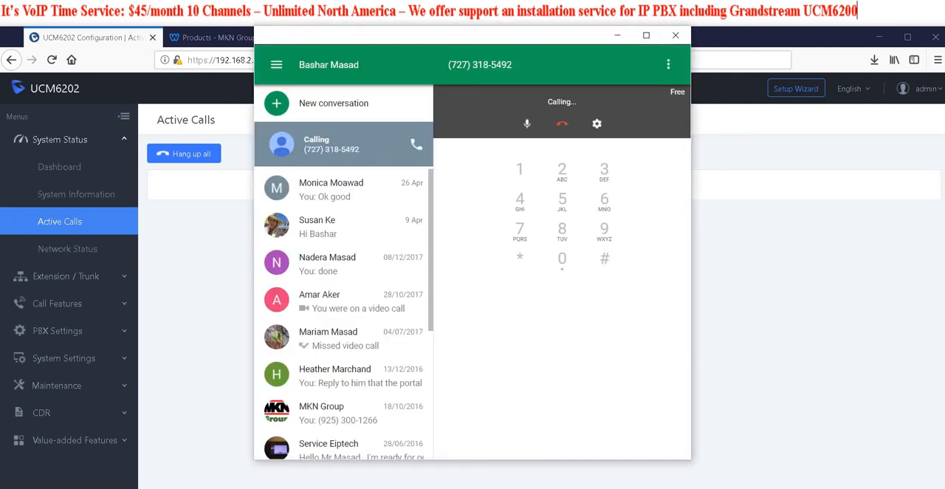
click(562, 124)
click(674, 35)
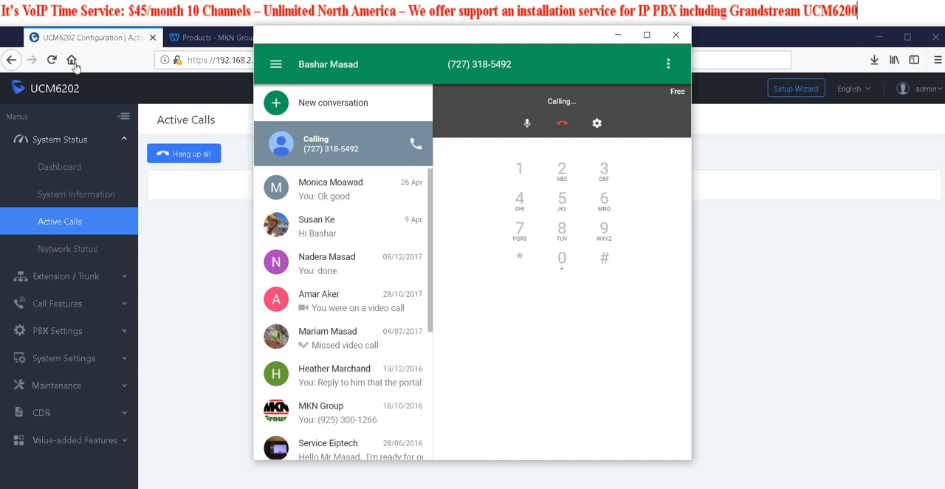
click(561, 123)
click(675, 35)
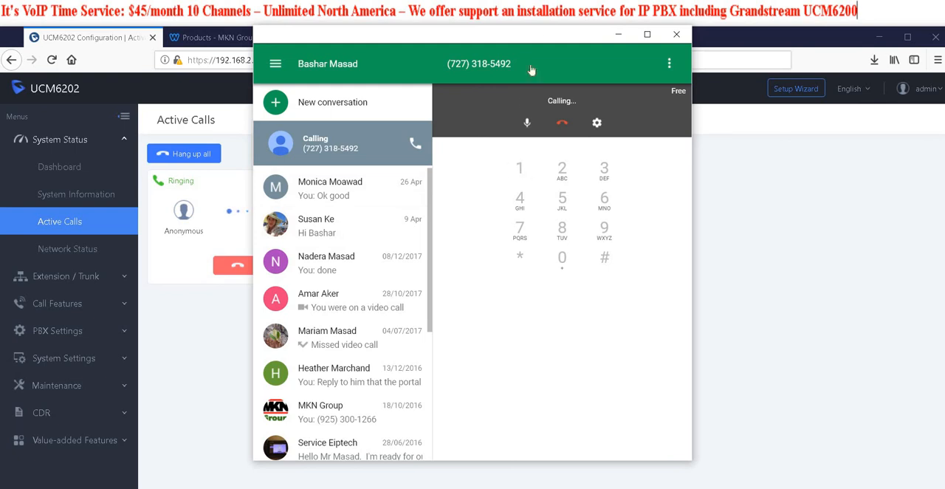
Move the calling app's window aside and watch the ringing calls in the active calls monitor
drag(538, 34, 909, 54)
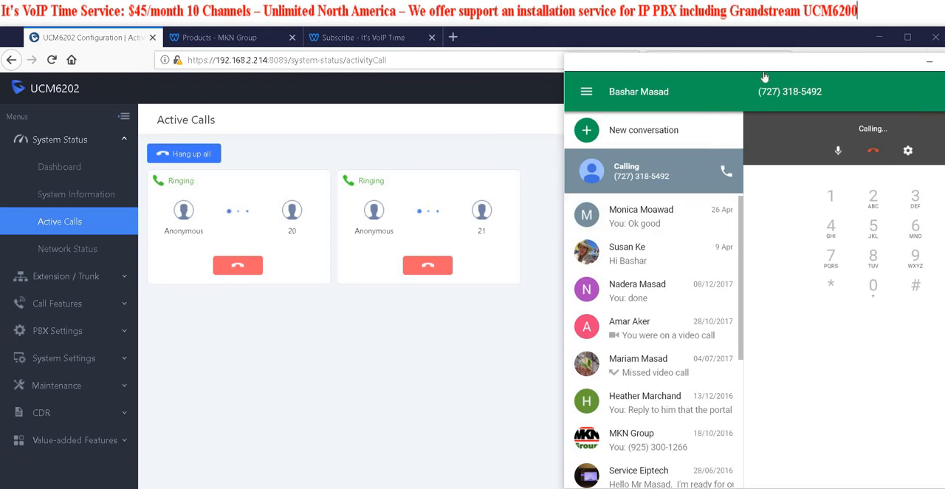
drag(764, 65, 1, 148)
drag(1, 103, 0, 104)
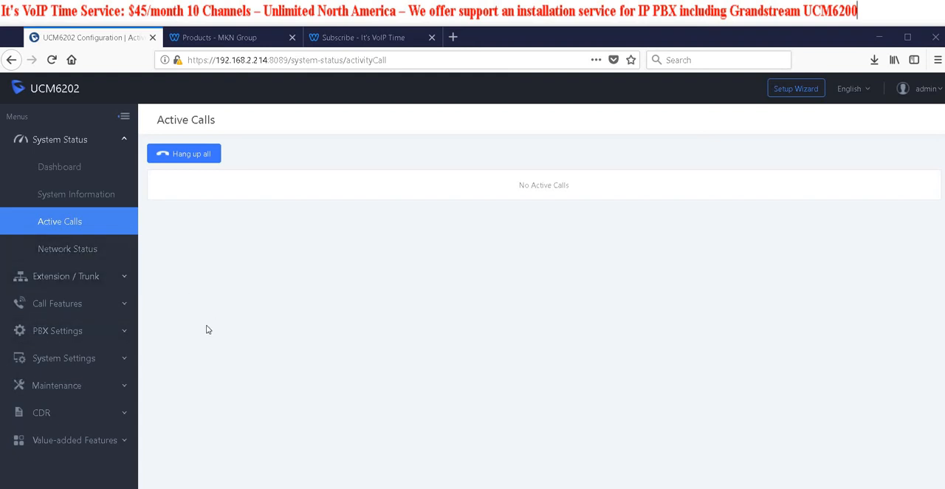
Upload Main_Promt_converted.wav as a custom voice prompt, and check its playback options without playing it
click(74, 331)
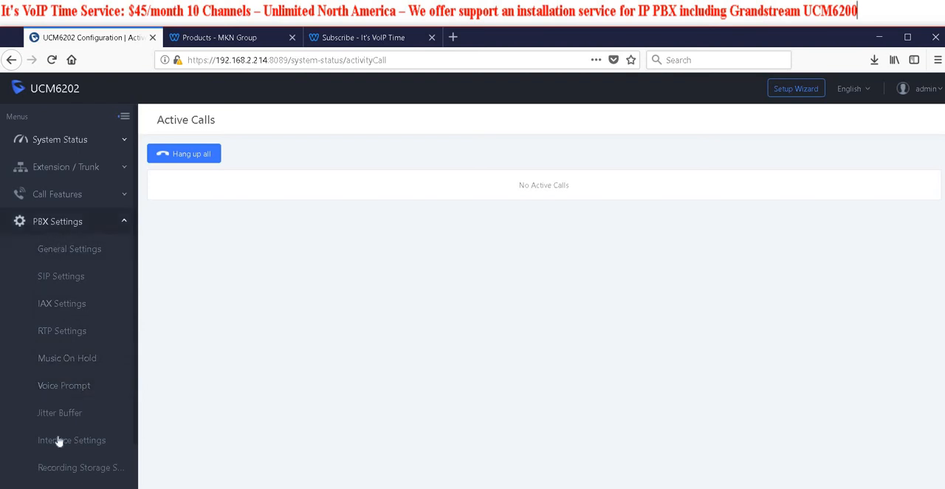
click(66, 386)
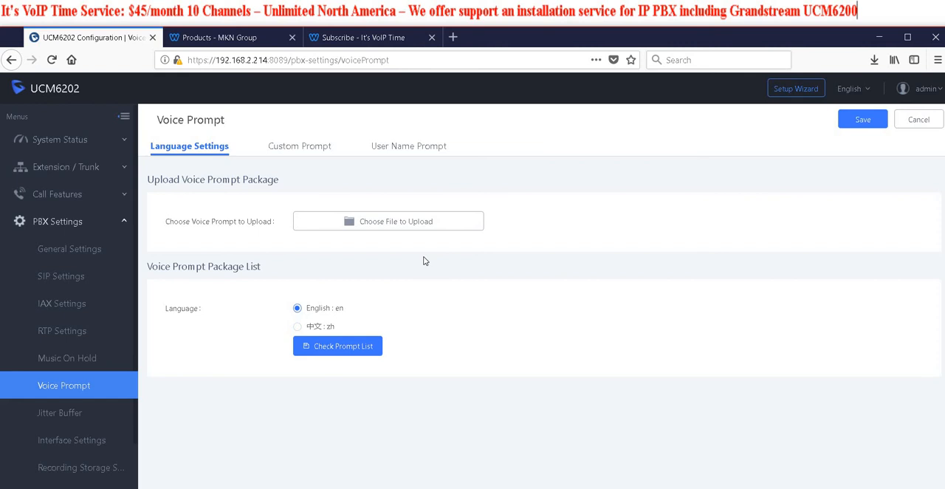
click(318, 148)
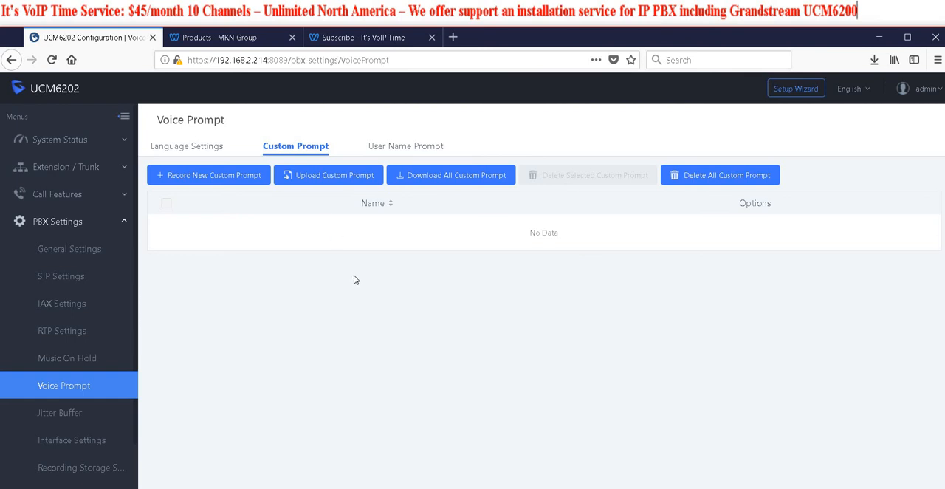
click(325, 181)
click(522, 186)
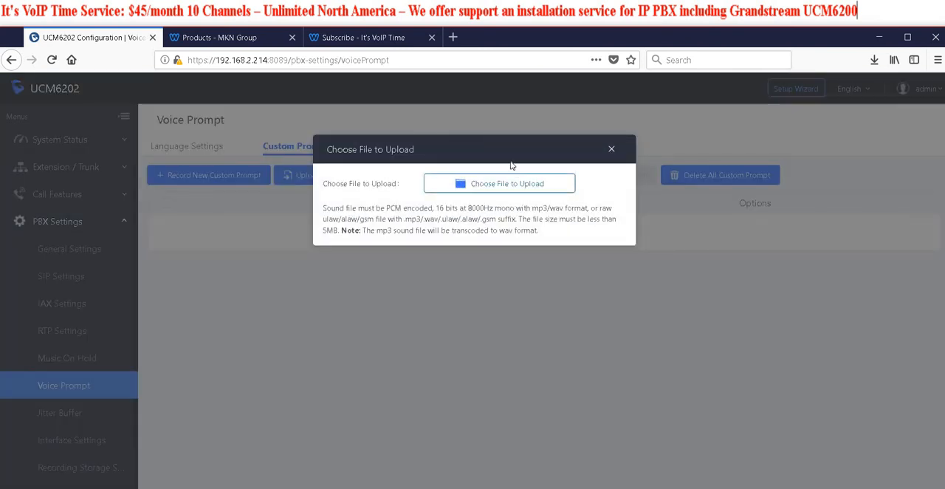
drag(259, 36, 0, 56)
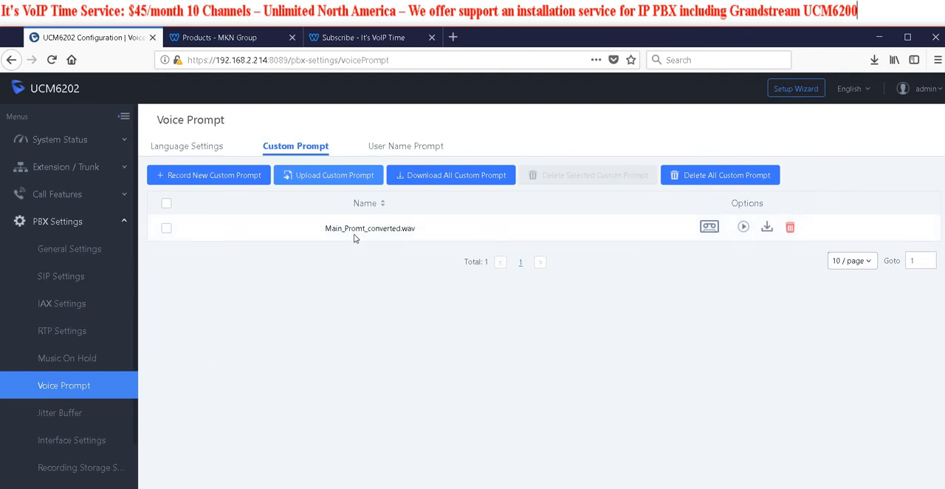
click(743, 228)
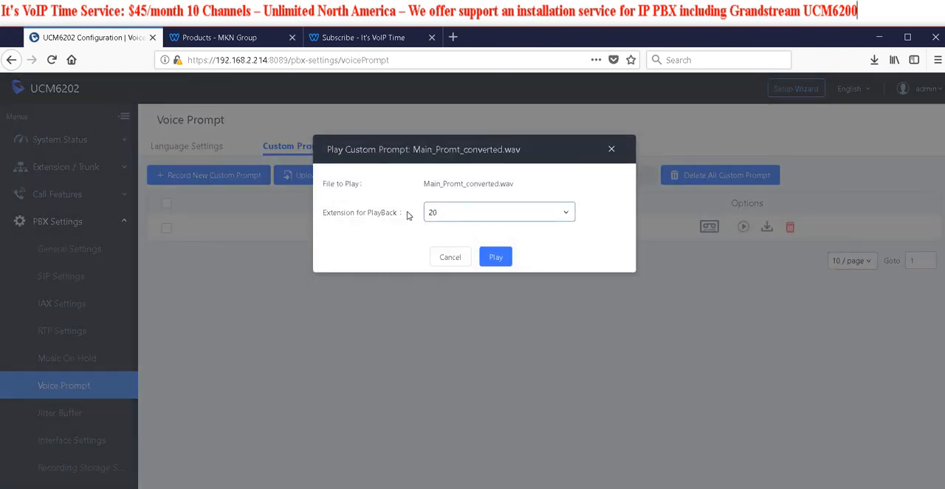
click(611, 151)
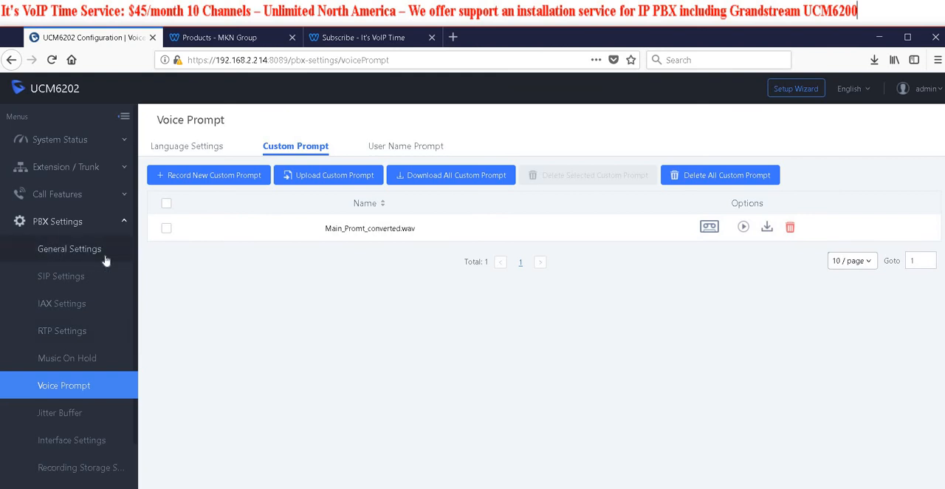
Start creating a new IVR and name it Main_IVR
click(68, 198)
click(53, 248)
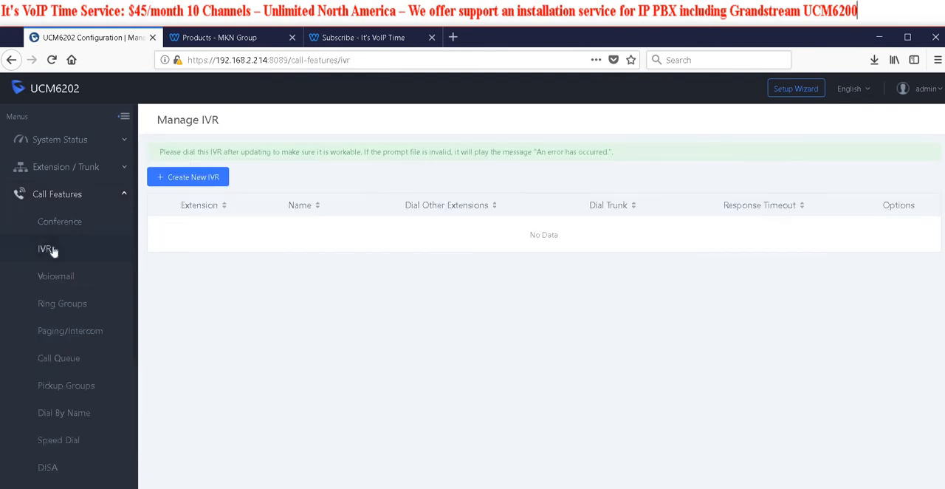
click(175, 178)
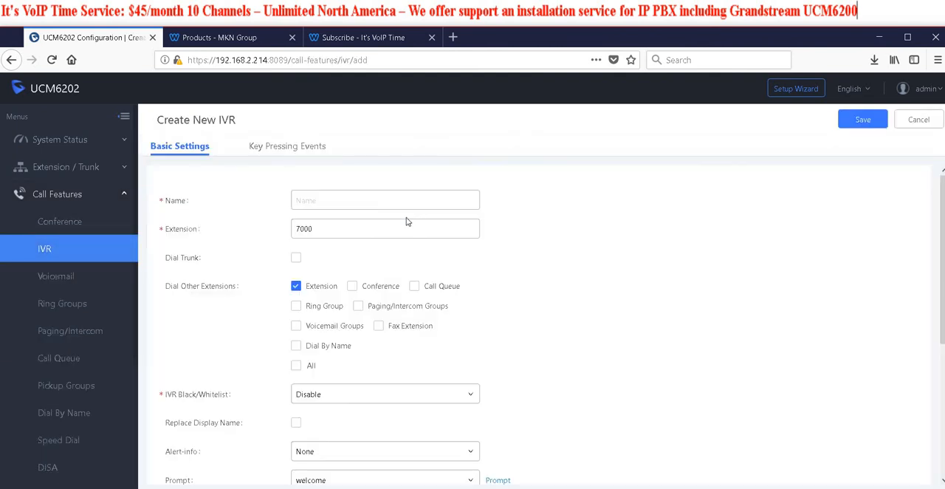
click(347, 200)
text(Main_IVR)
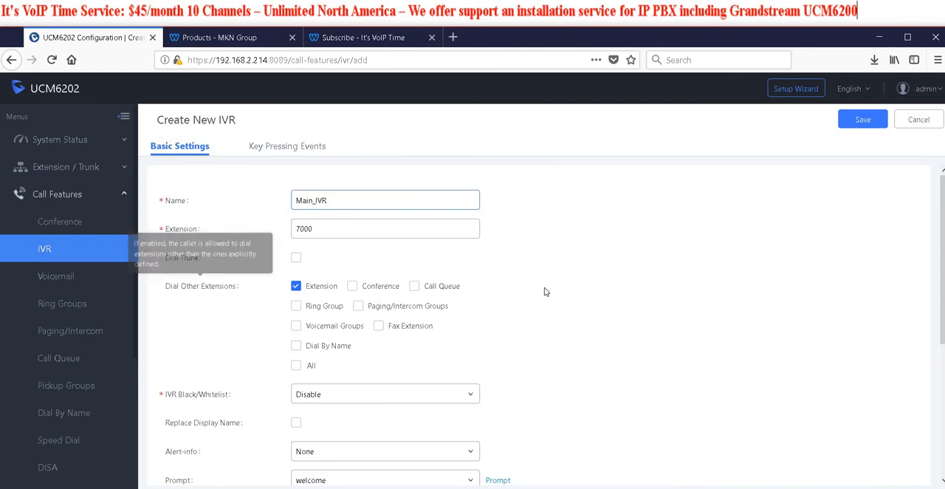
Review the new IVR's basic settings, including dialing other extensions, black/whitelist, prompts, timeouts, repeat loops and language
scroll(546, 304, down, 2)
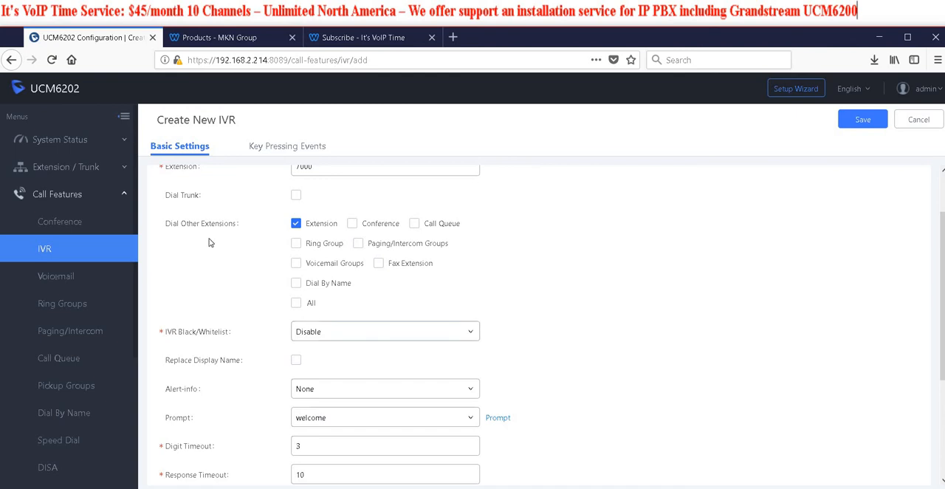
mouse_move(190, 228)
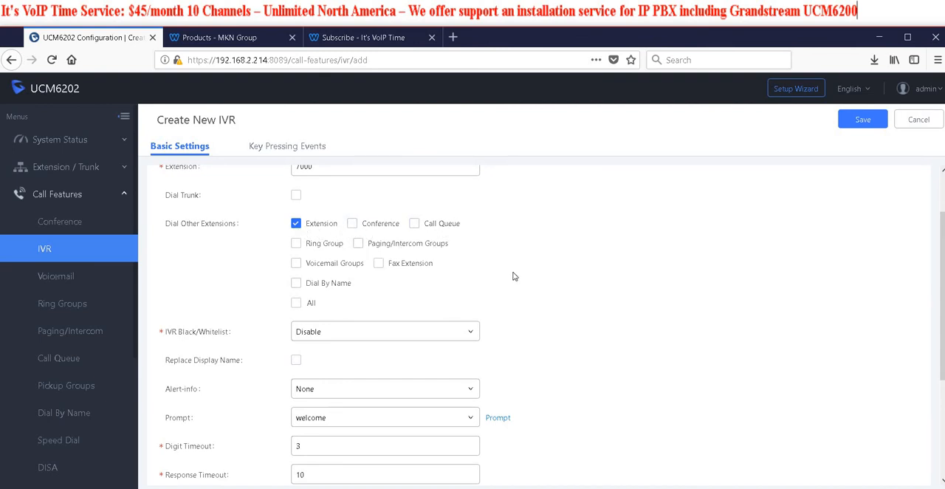
scroll(249, 283, down, 3)
scroll(359, 261, up, 2)
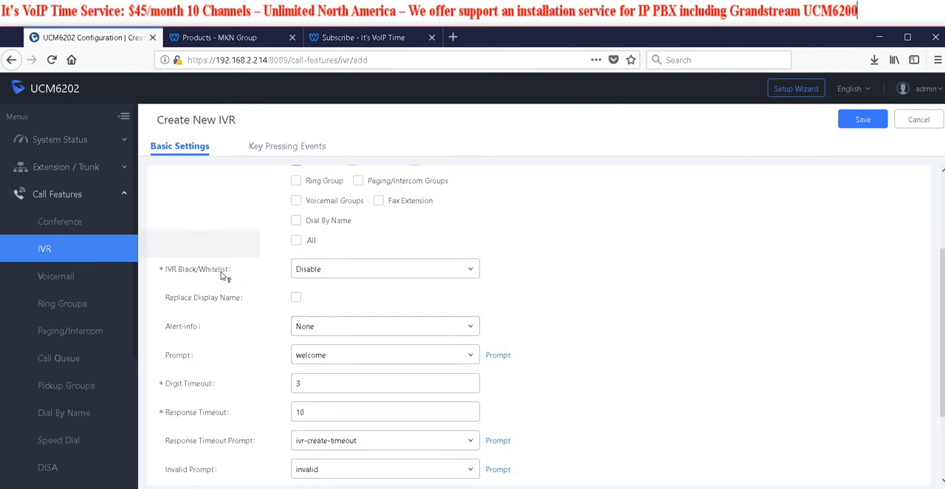
mouse_move(191, 279)
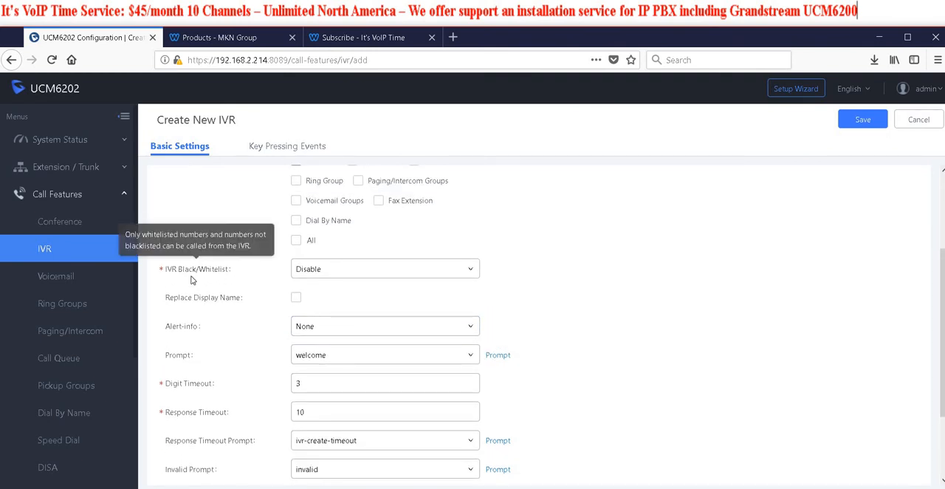
click(373, 275)
click(575, 289)
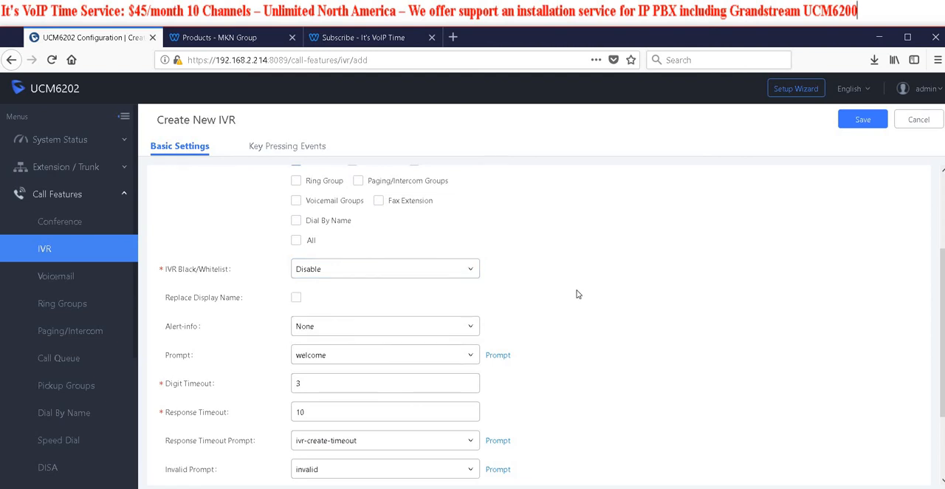
scroll(576, 293, down, 1)
scroll(578, 294, down, 1)
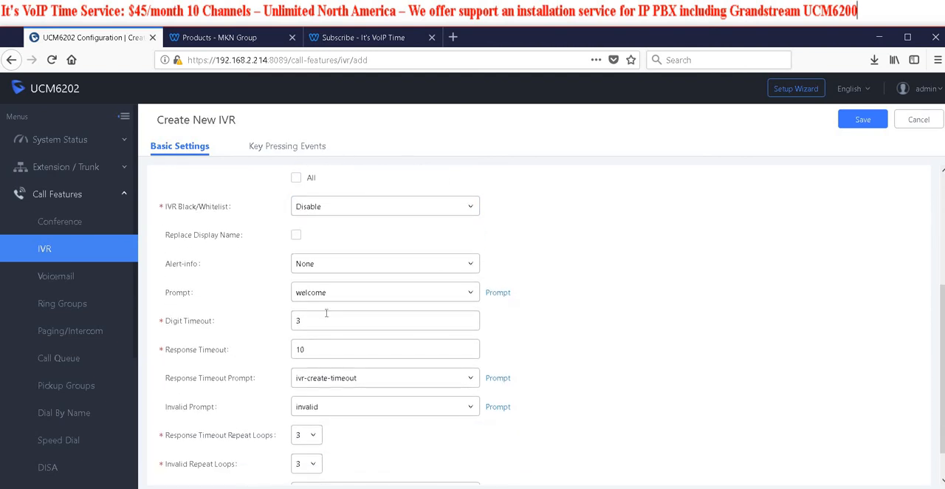
mouse_move(227, 325)
click(595, 322)
scroll(583, 347, down, 1)
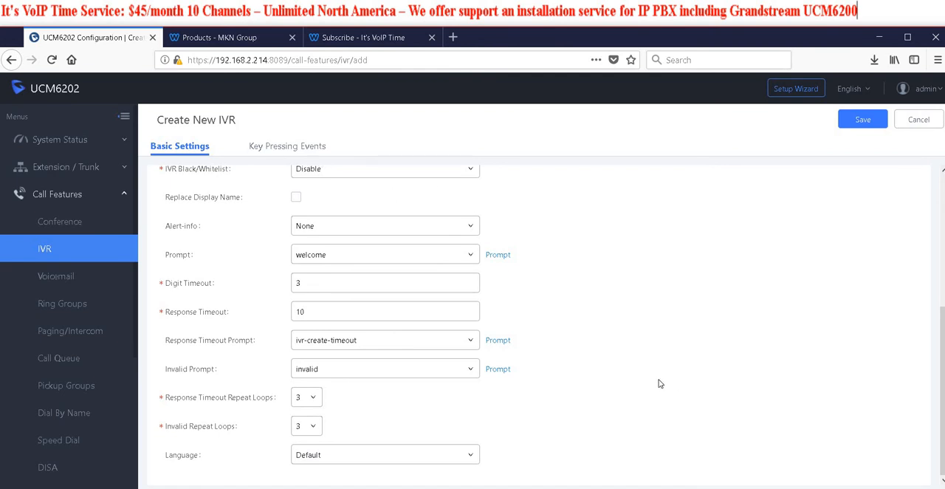
scroll(437, 327, up, 3)
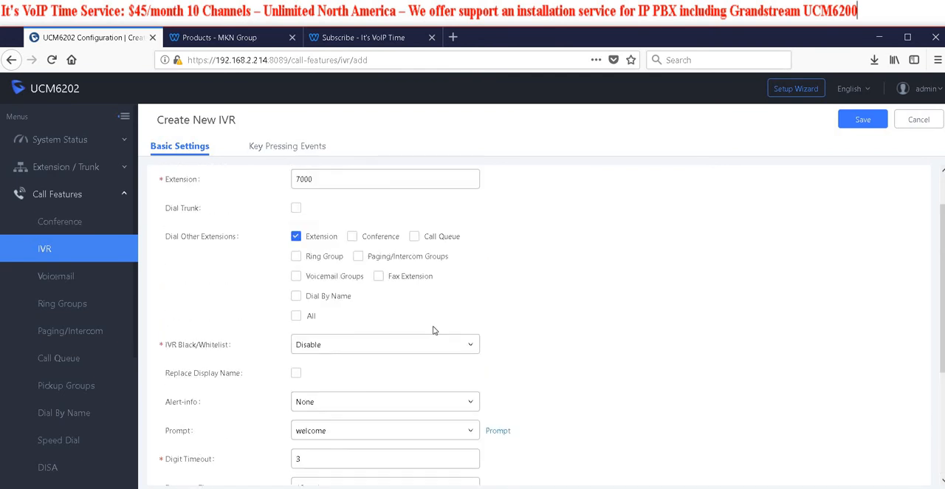
Set the IVR's key pressing events so 0 goes to extension 20 and 1 goes to the ring group All
click(290, 146)
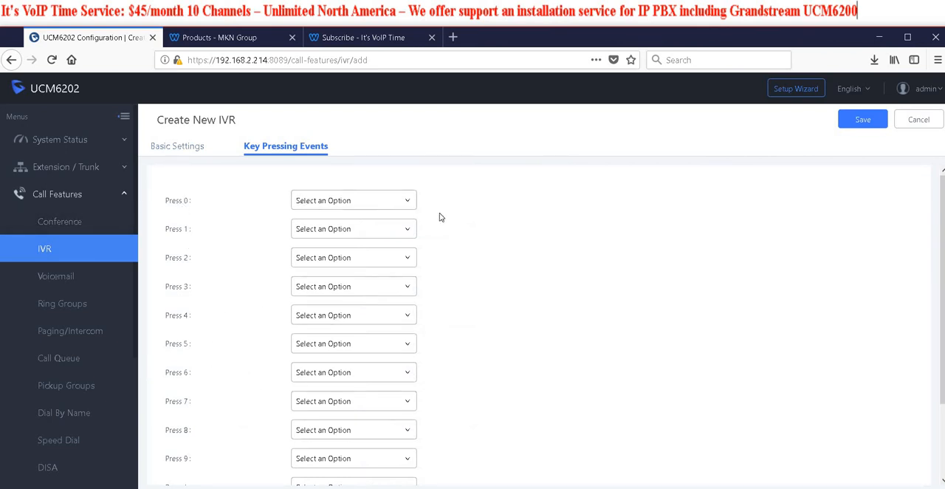
click(407, 202)
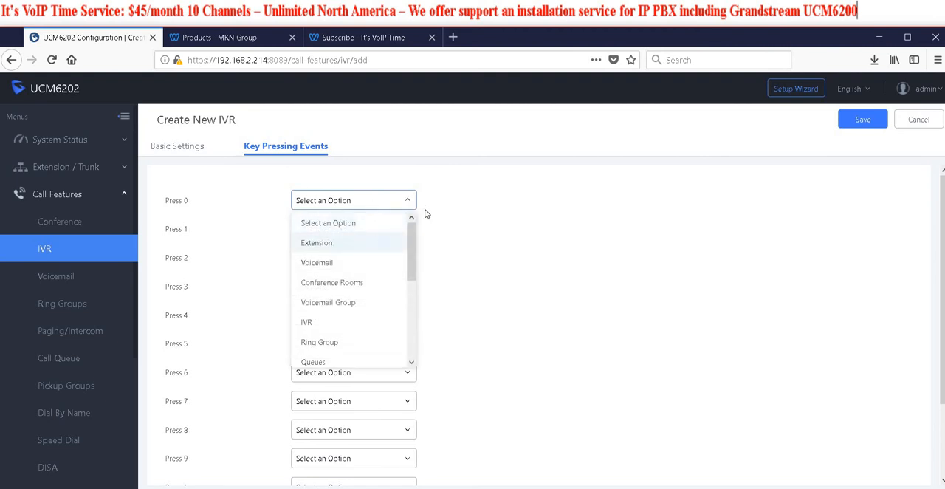
click(325, 243)
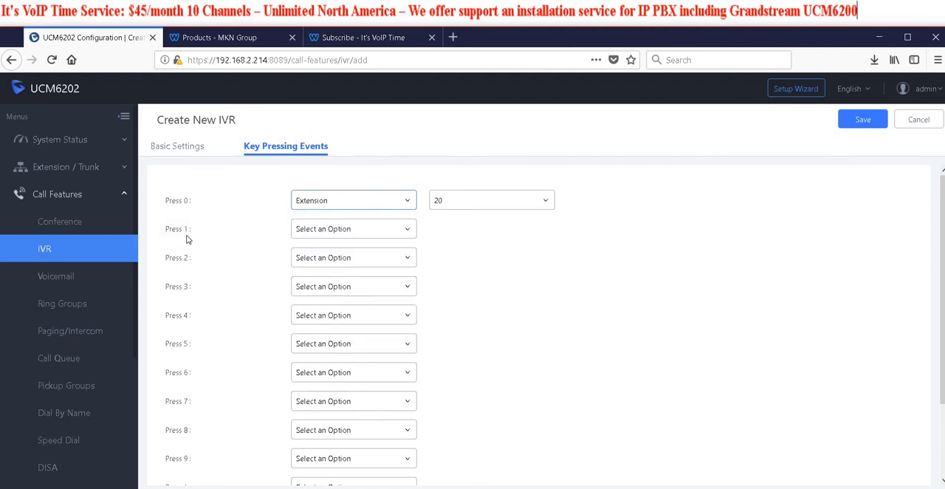
click(381, 236)
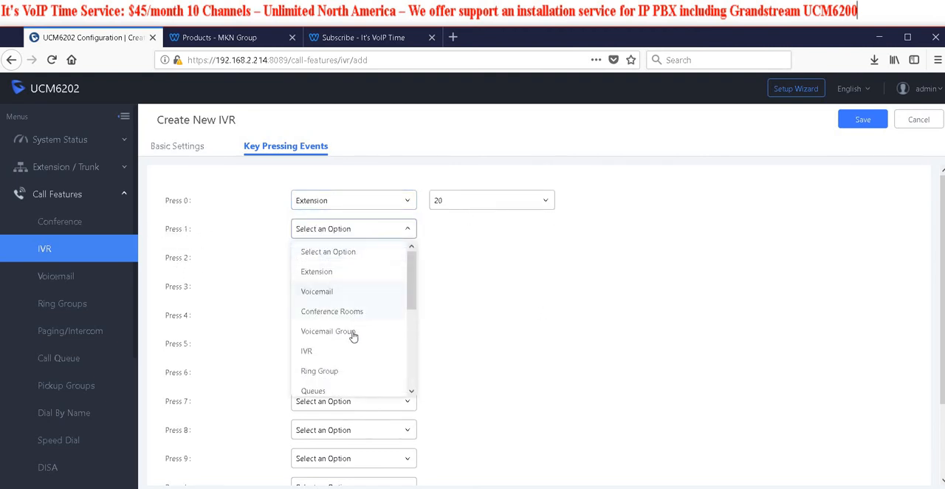
click(327, 371)
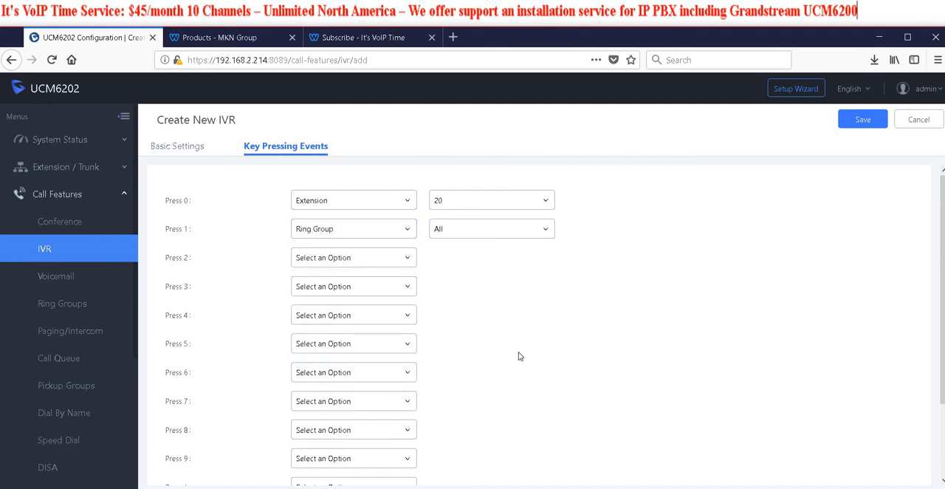
scroll(499, 332, down, 3)
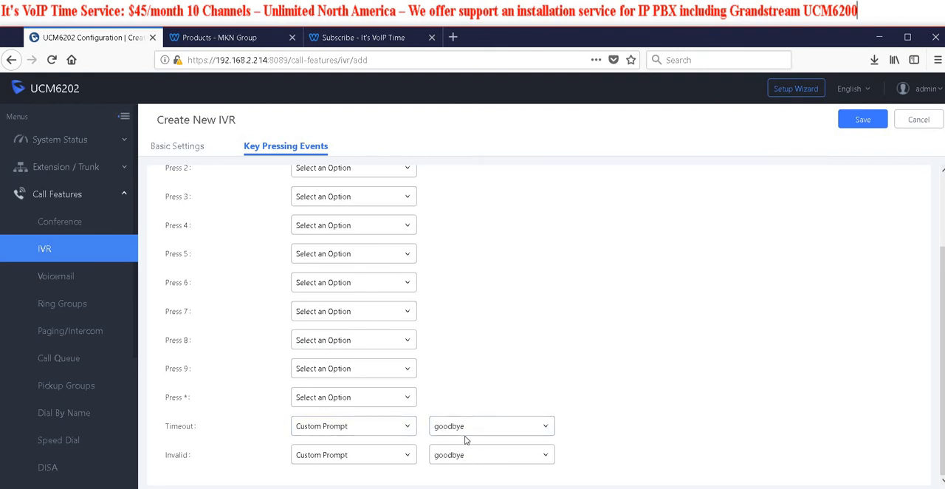
click(410, 429)
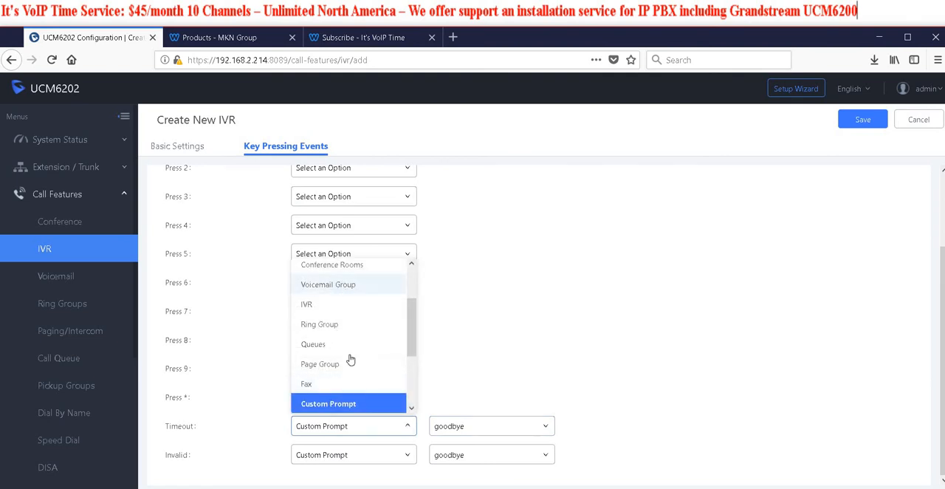
click(332, 284)
click(546, 428)
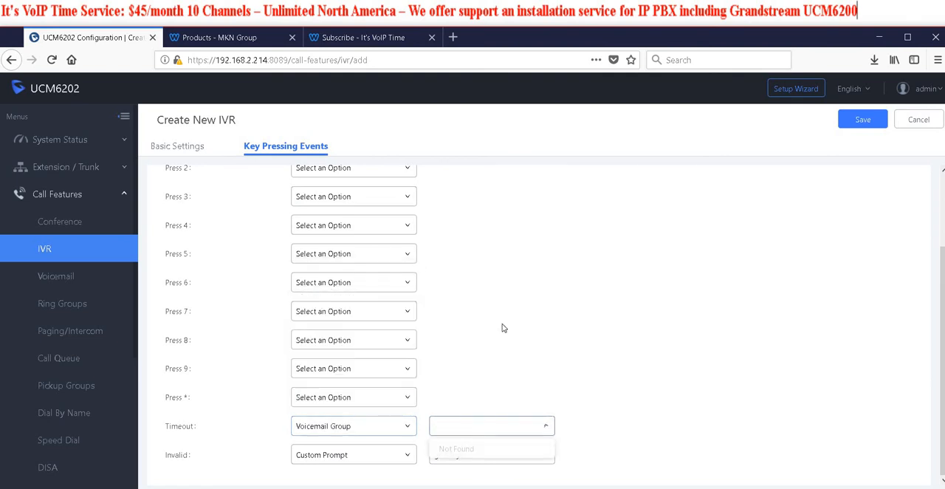
click(620, 385)
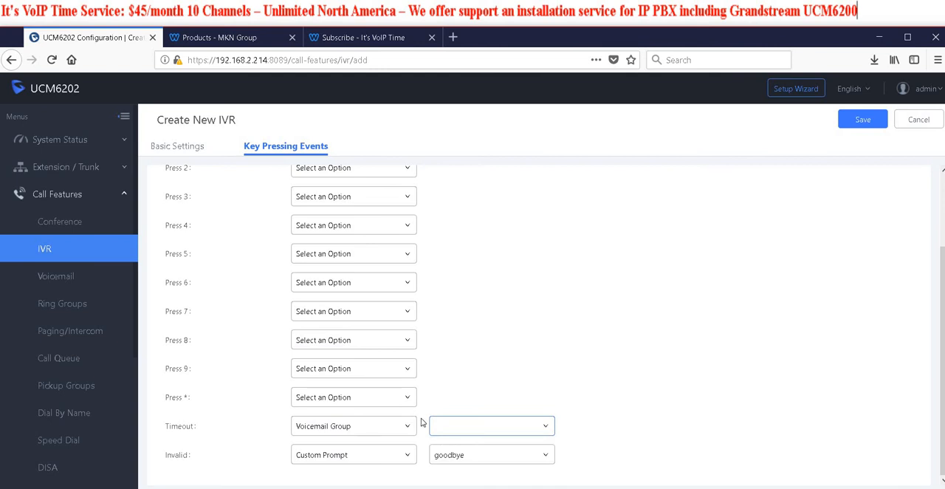
Route the IVR's timeout and invalid events to the voicemail of extension 20, and save the IVR
click(404, 428)
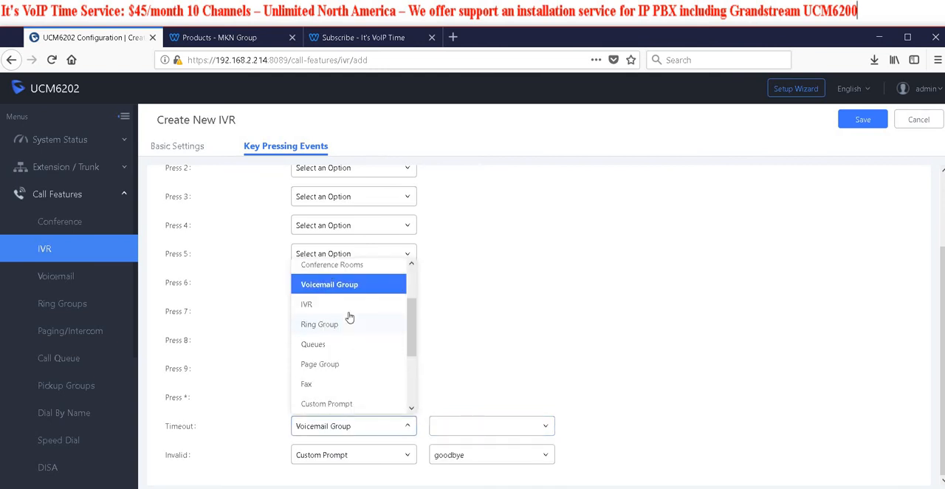
scroll(347, 369, up, 2)
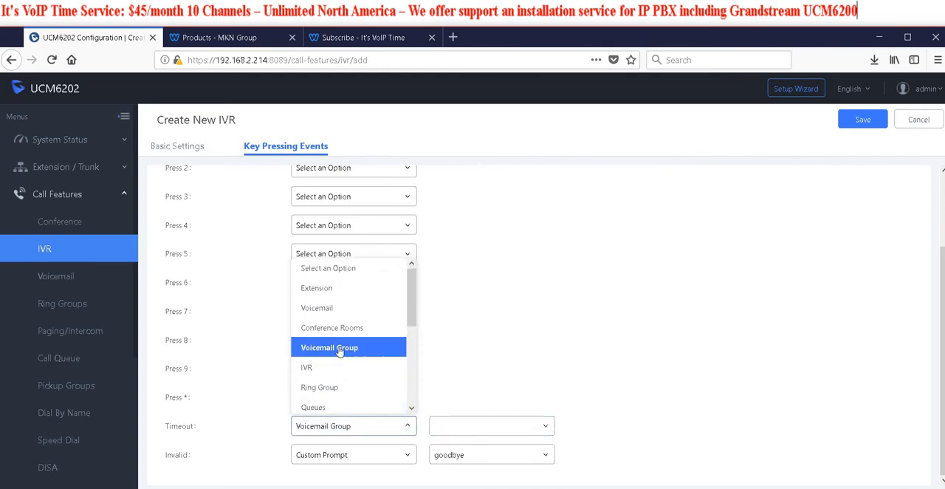
click(325, 309)
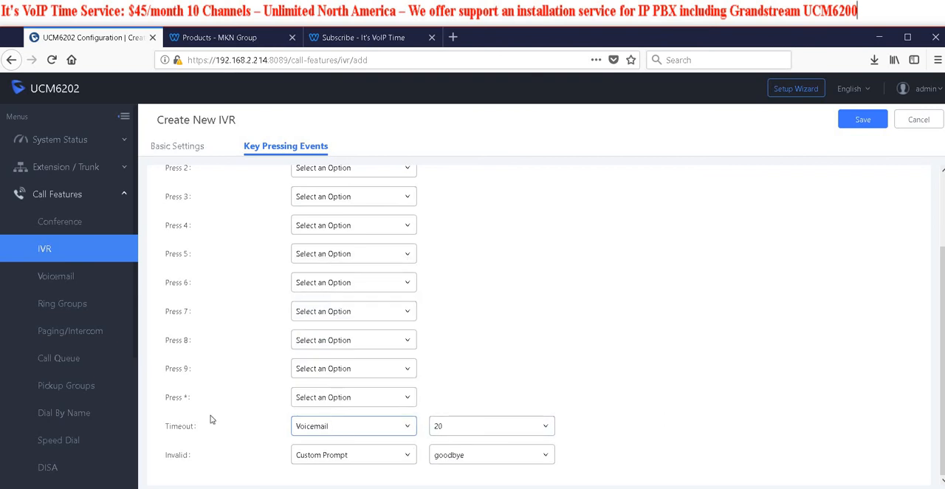
click(344, 455)
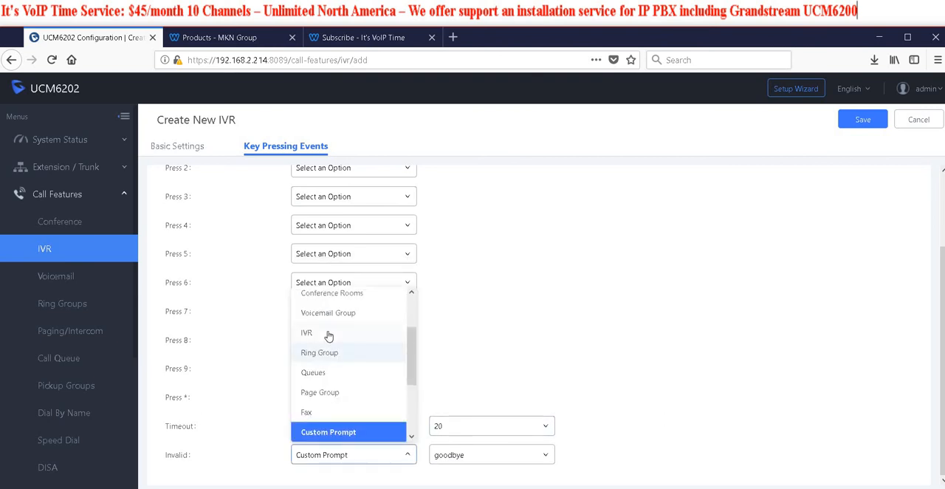
scroll(327, 336, up, 3)
click(325, 336)
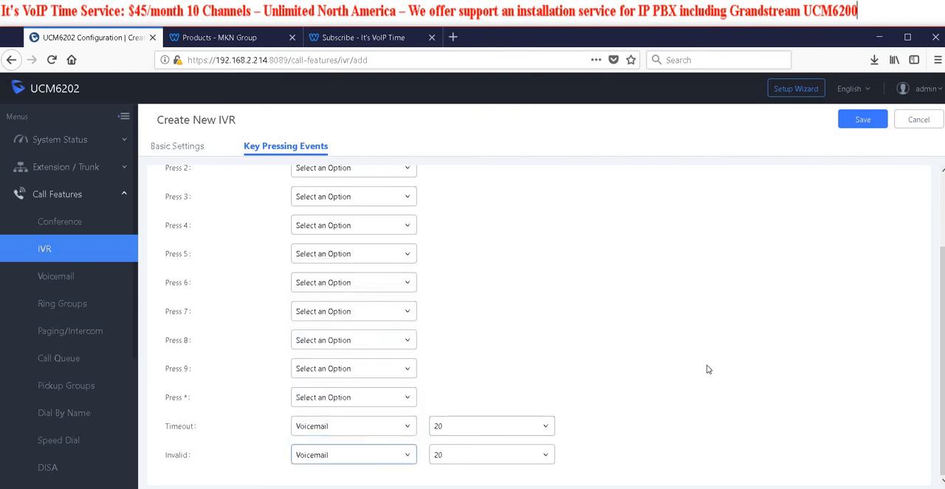
click(874, 117)
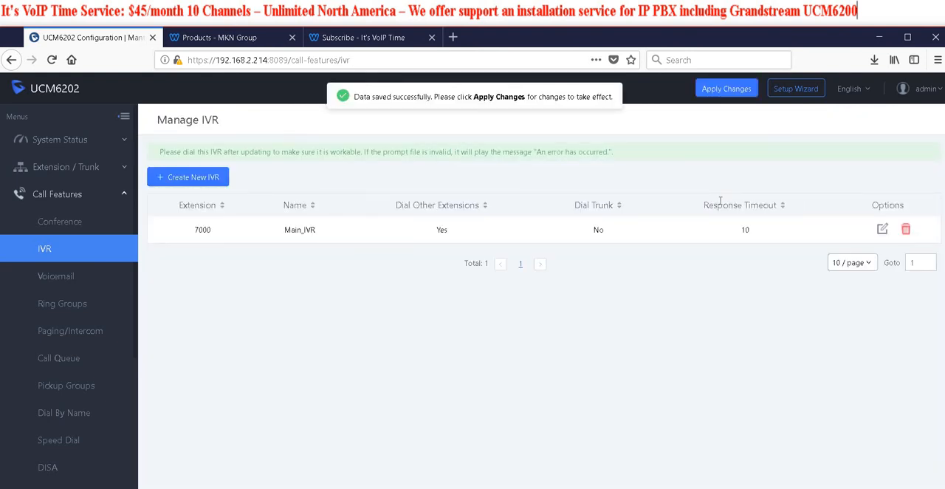
Apply the pending changes, set the inbound route's default destination to IVR Main_IVR, and save the rule
click(723, 91)
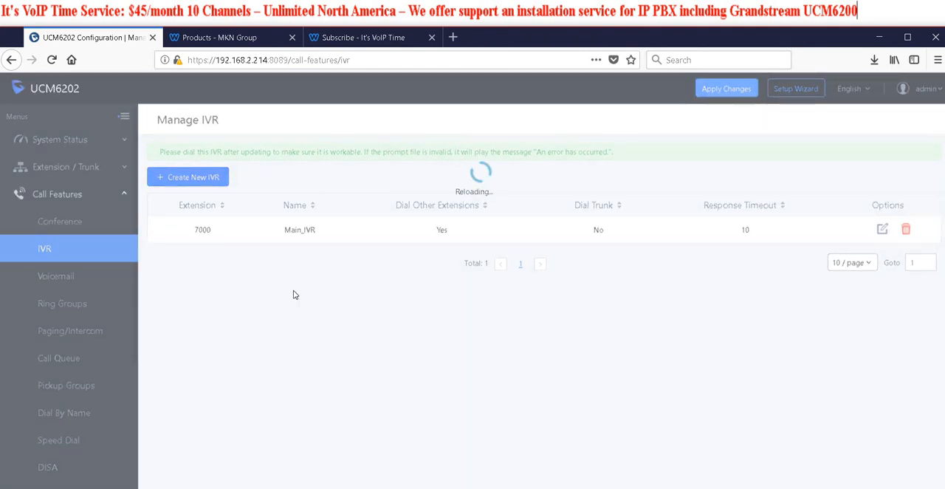
click(68, 175)
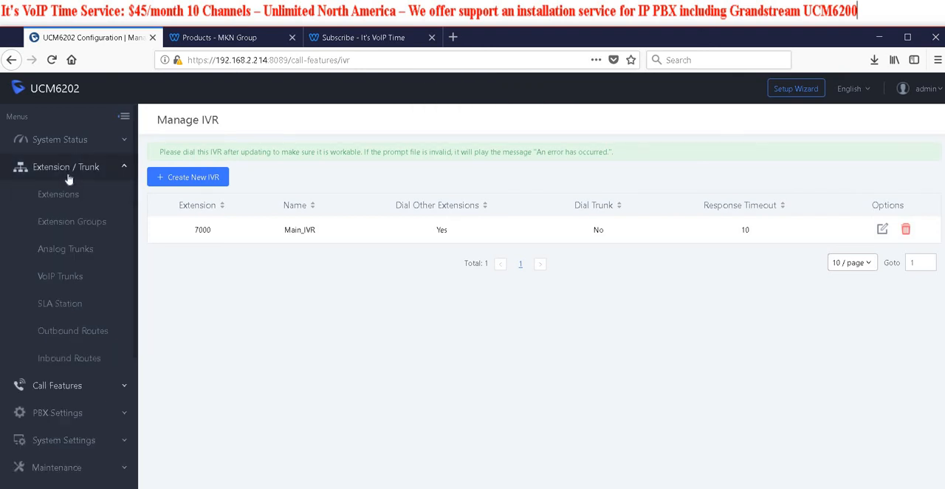
click(77, 359)
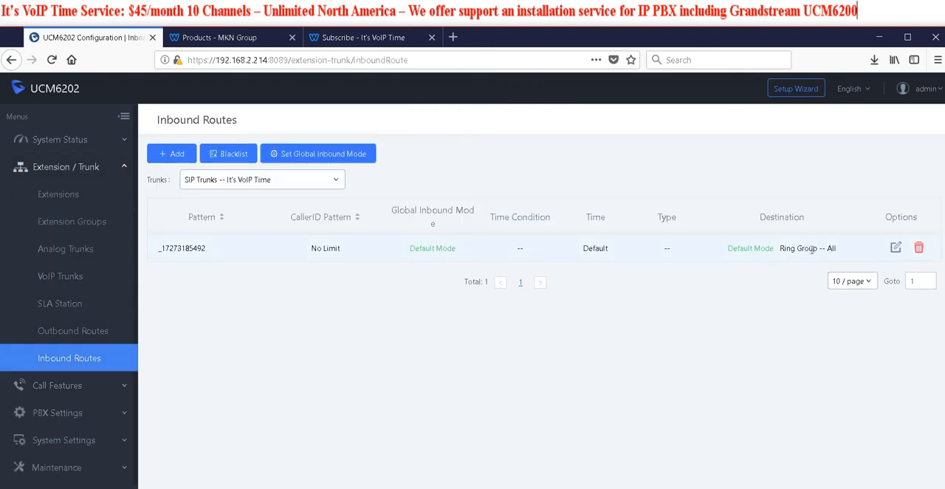
click(895, 247)
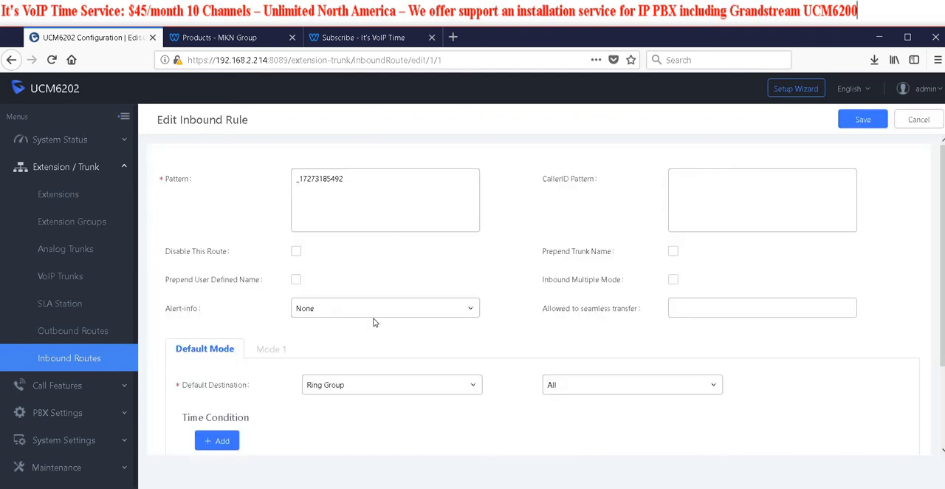
click(387, 385)
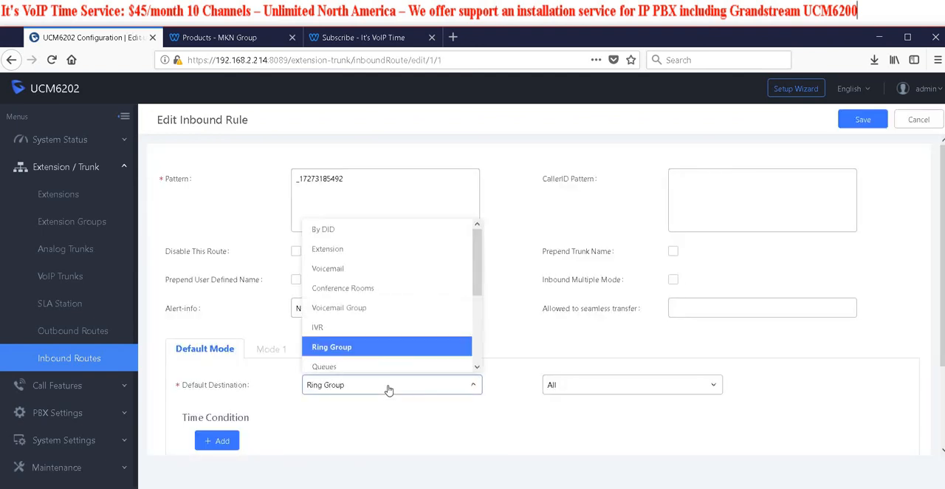
click(336, 328)
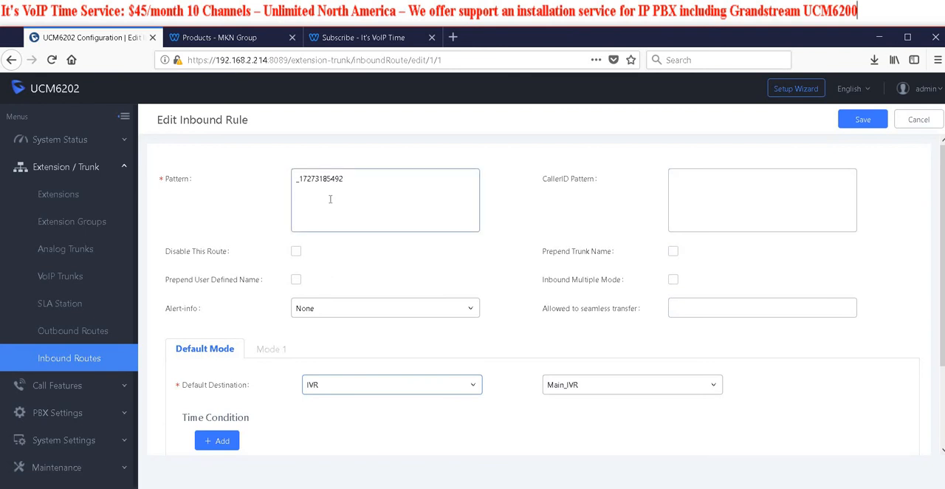
click(865, 121)
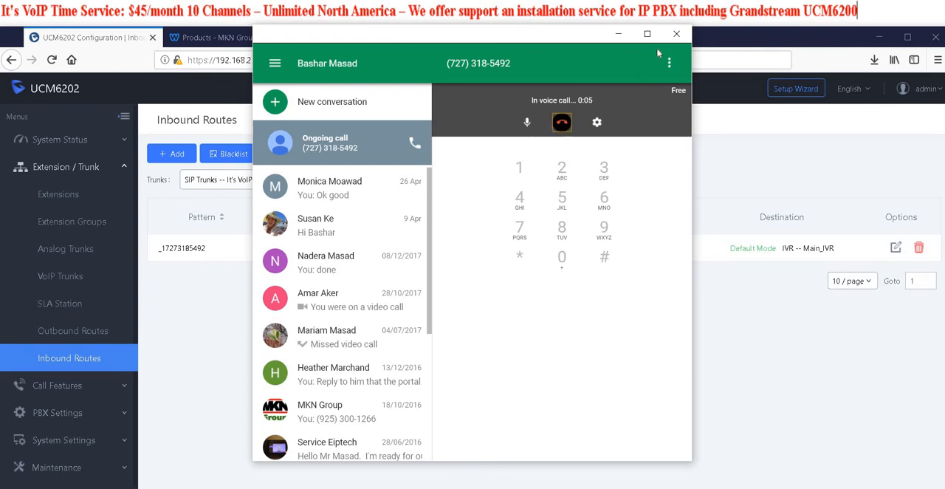
Test the inbound number with a Hangouts voice call, hang up, and close the calling window
drag(569, 34, 0, 88)
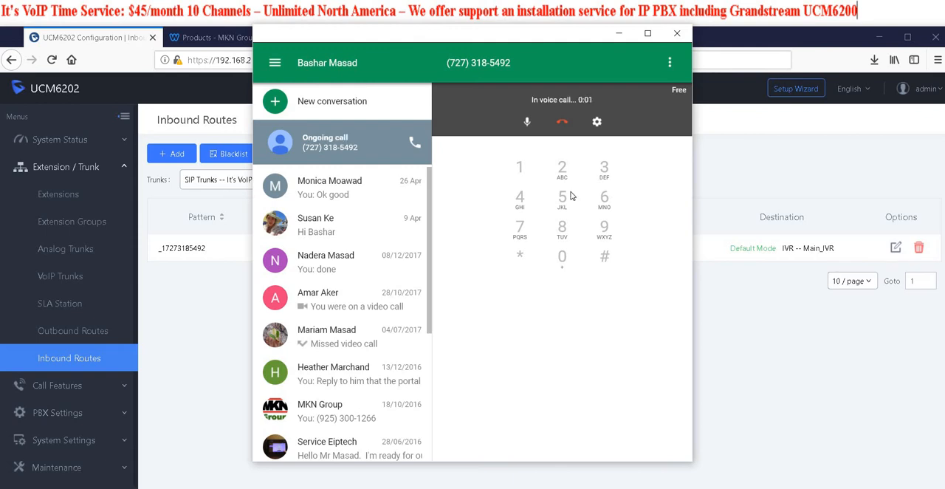
click(561, 121)
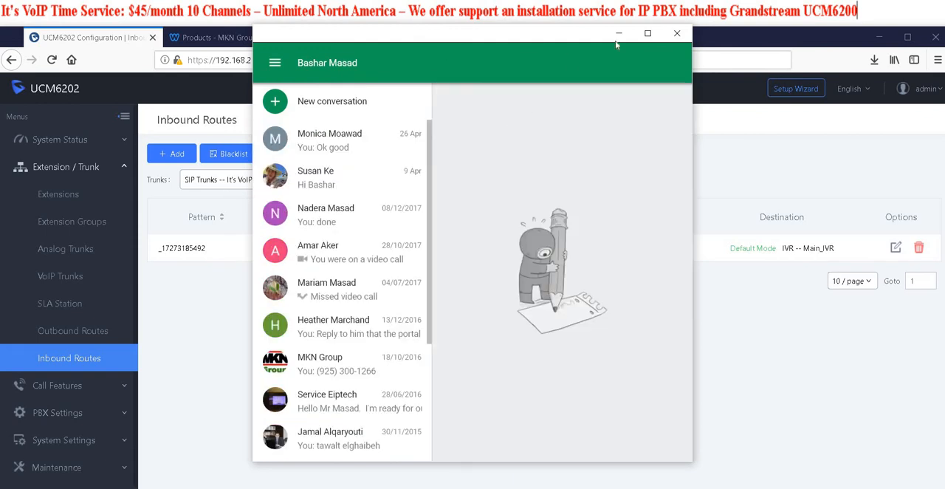
click(676, 33)
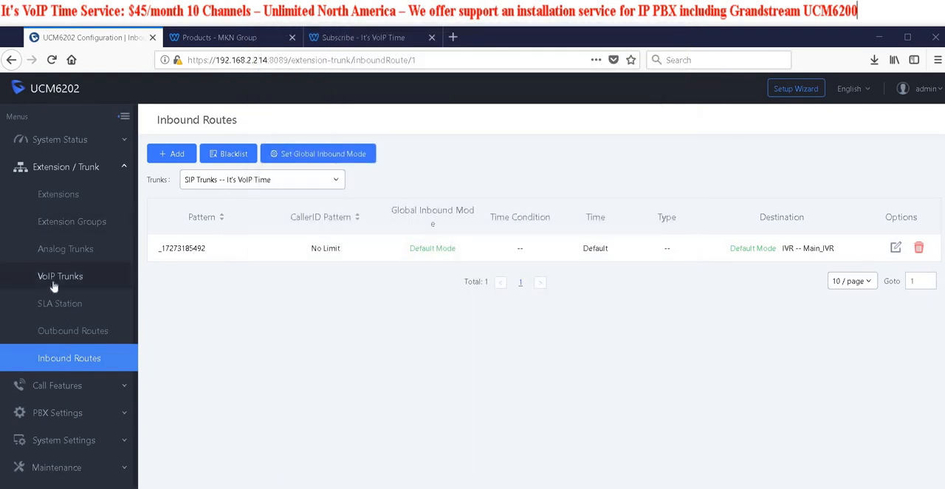
Set the prompt of Main_IVR to Main_Promt_converted.wav, save the IVR and apply the changes
scroll(104, 273, down, 1)
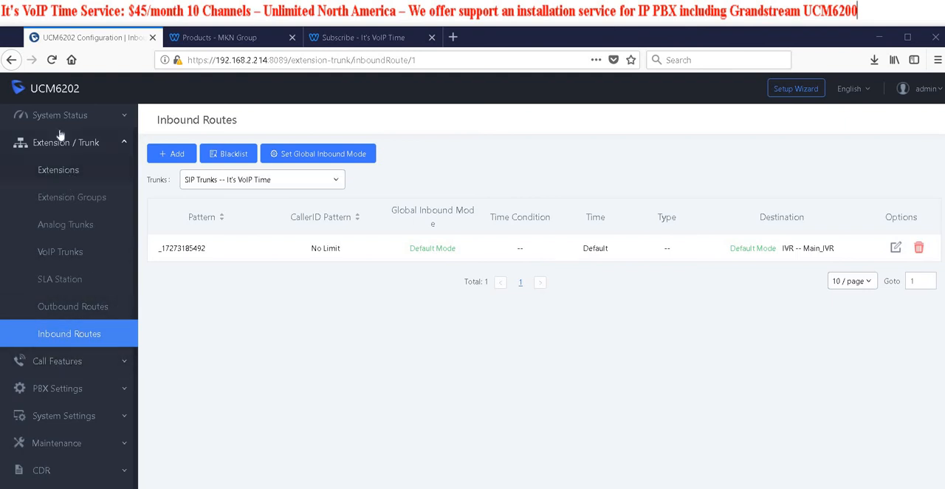
click(68, 360)
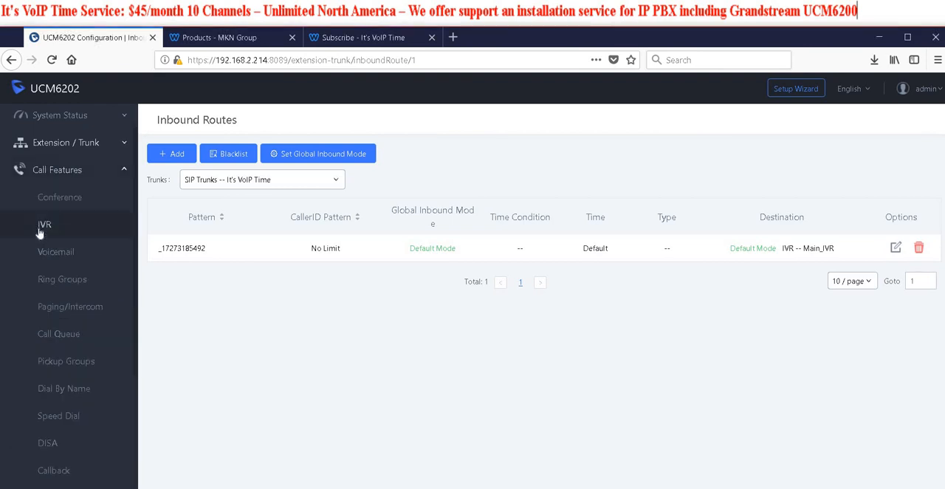
click(46, 226)
click(881, 232)
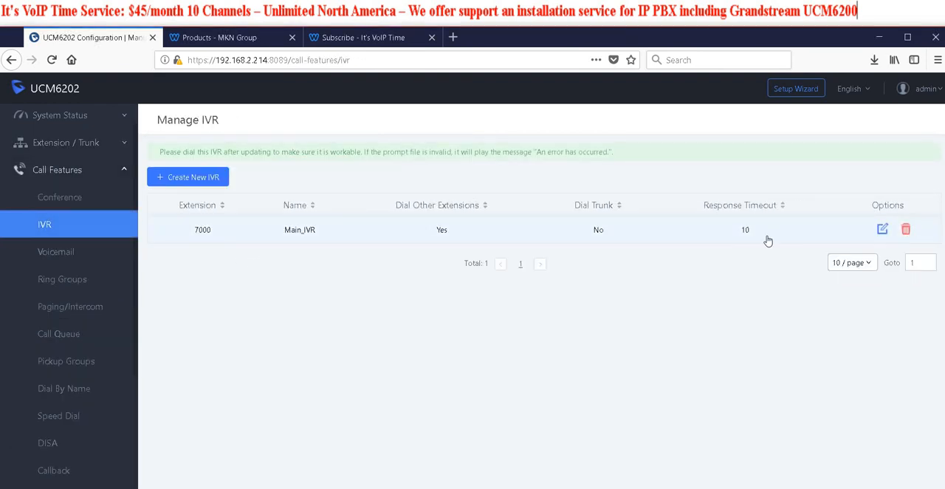
scroll(506, 330, down, 2)
scroll(506, 333, down, 3)
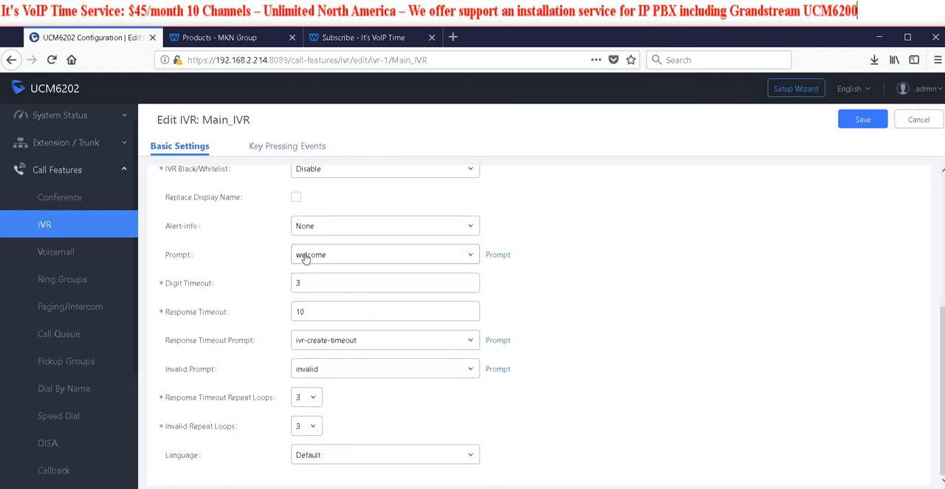
click(474, 256)
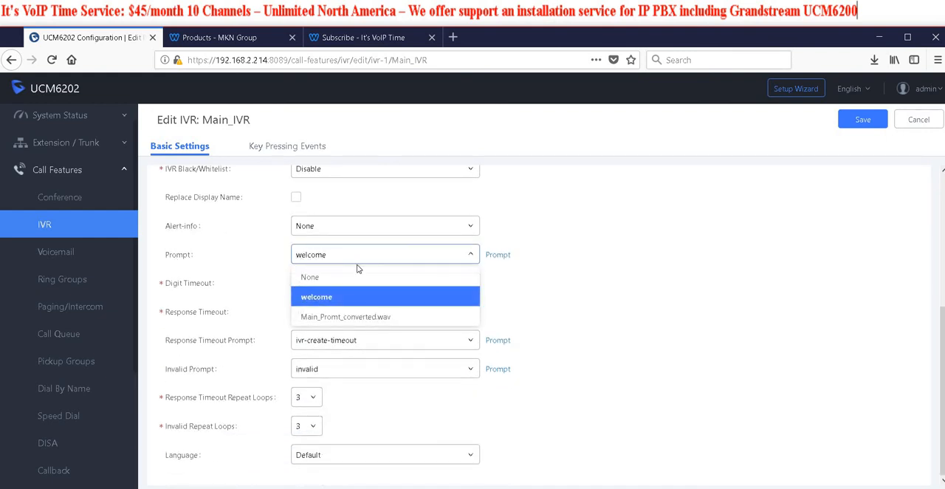
click(357, 321)
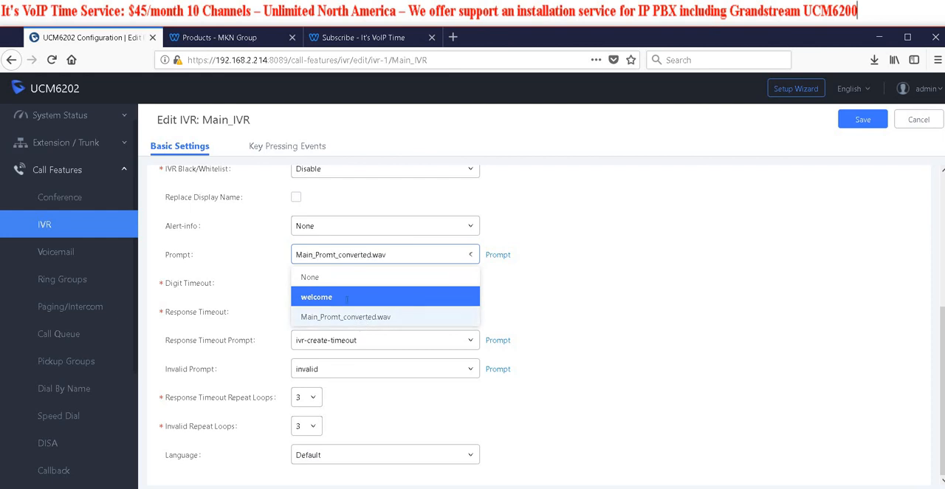
click(863, 123)
click(727, 89)
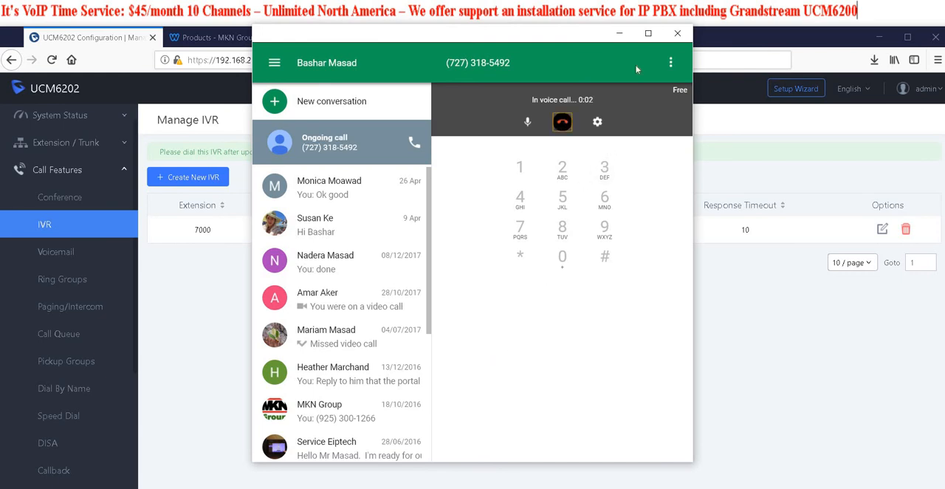
End the test call in Hangouts and monitor the next inbound test call under the PBX's Active Calls
click(562, 121)
click(675, 34)
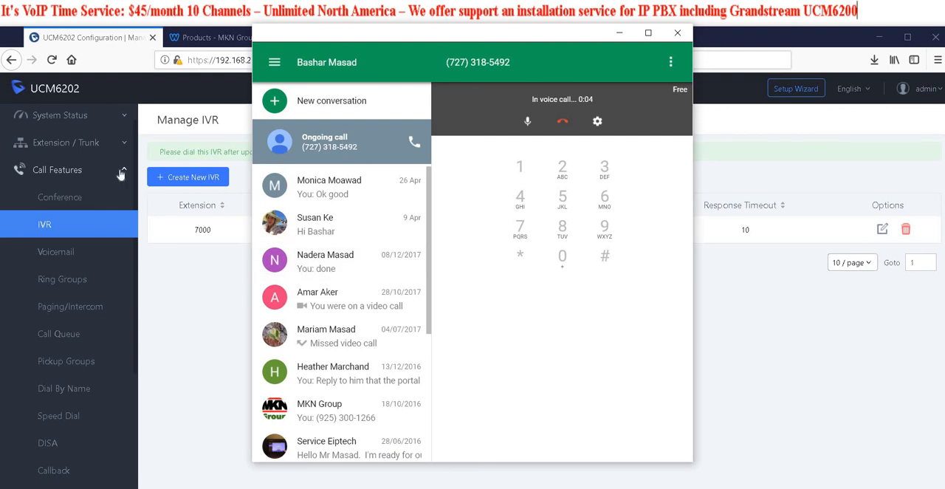
click(73, 119)
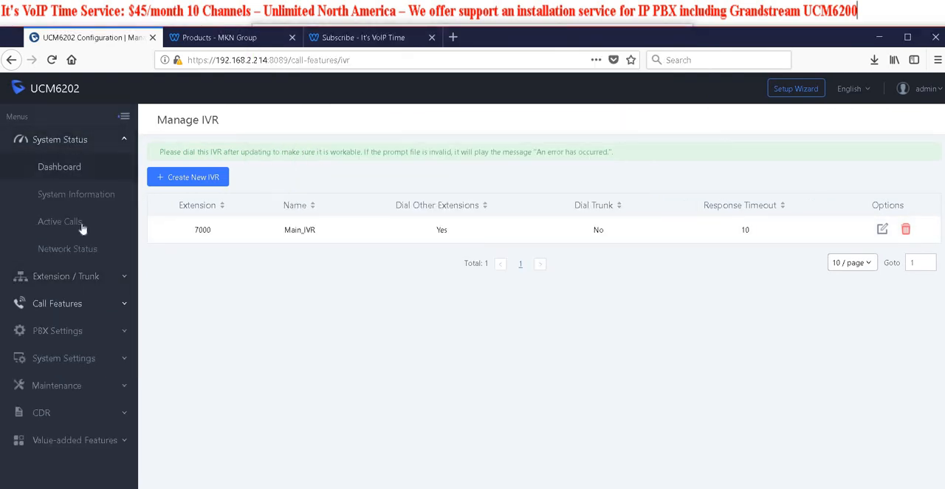
click(72, 223)
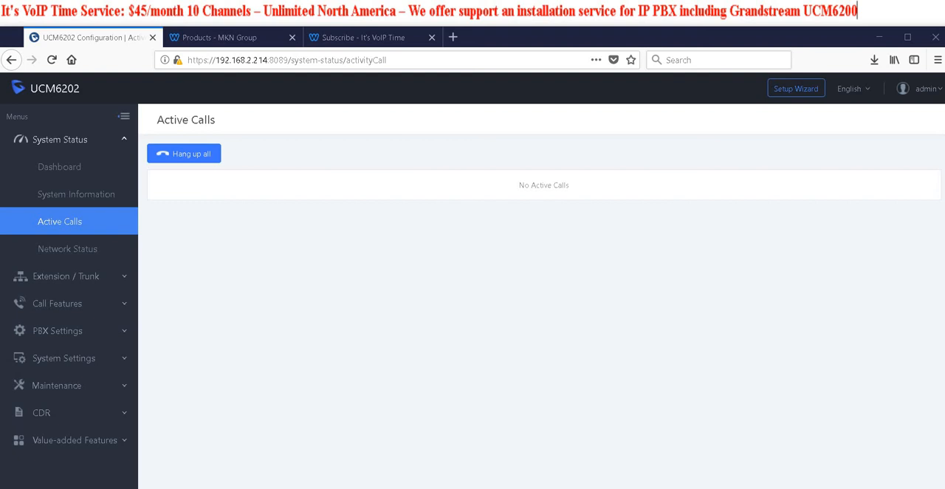
Upload Support_converted.wav as a custom voice prompt in the PBX settings
click(63, 304)
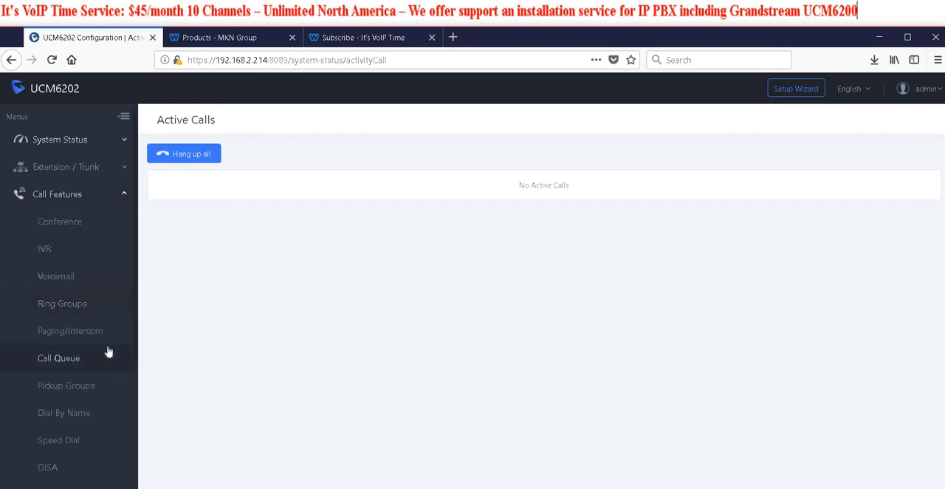
click(55, 200)
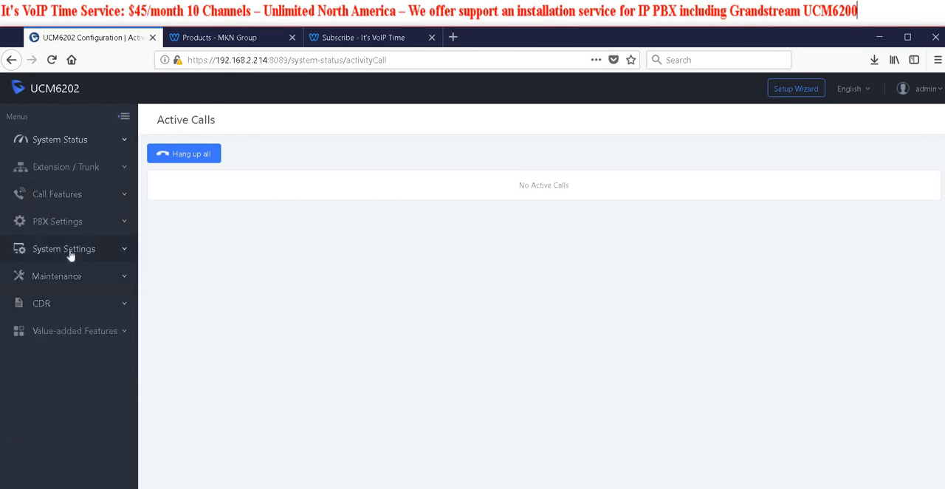
click(63, 225)
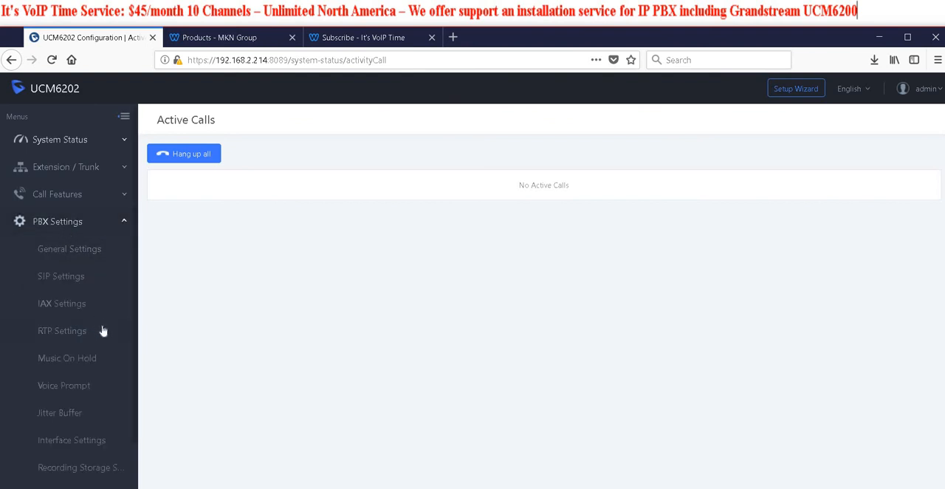
click(78, 387)
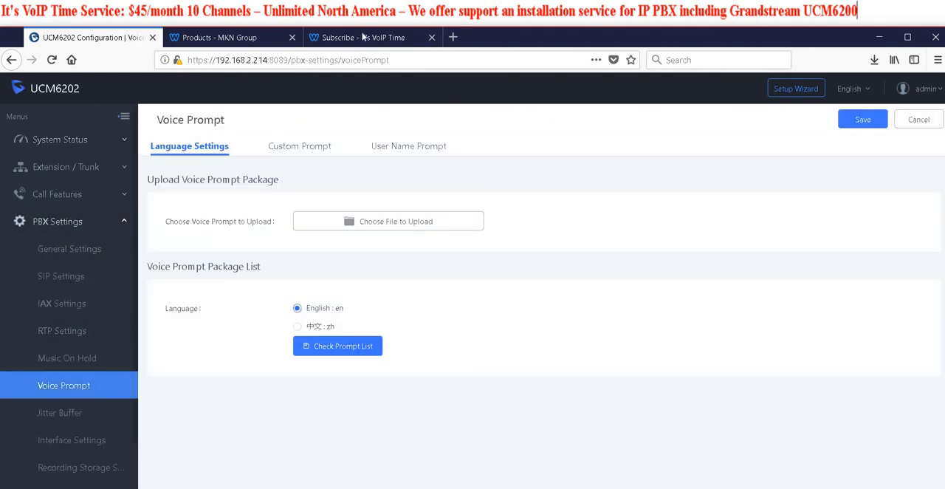
click(301, 147)
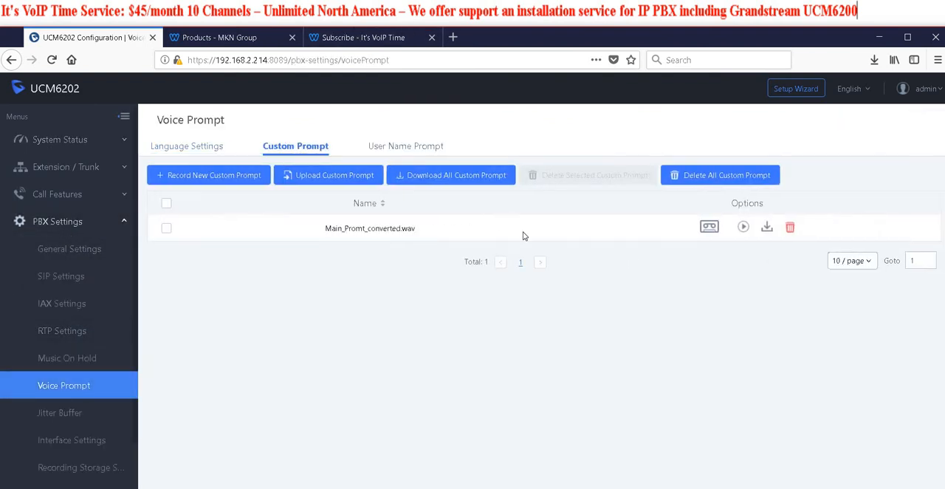
click(340, 178)
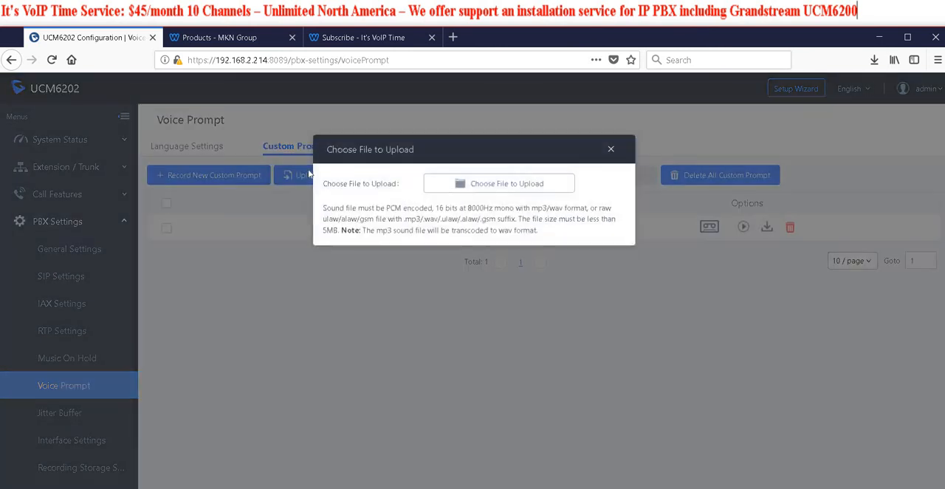
click(461, 183)
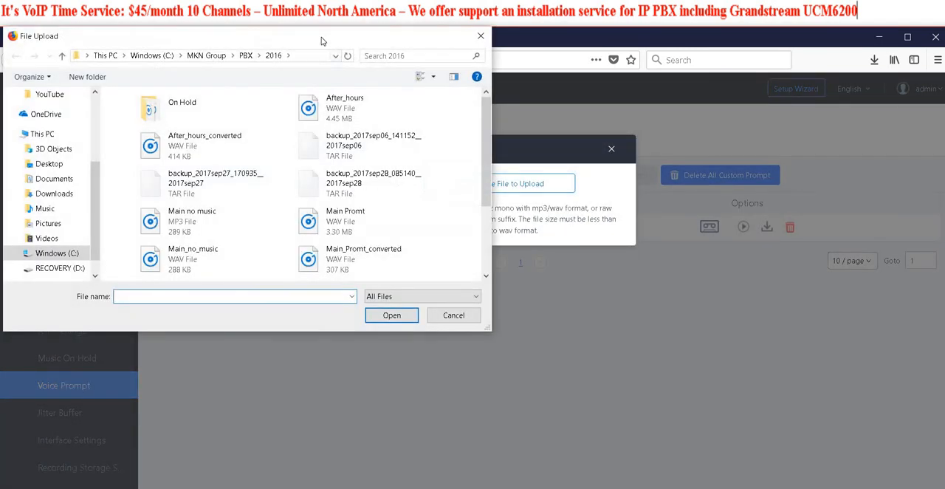
drag(323, 40, 0, 18)
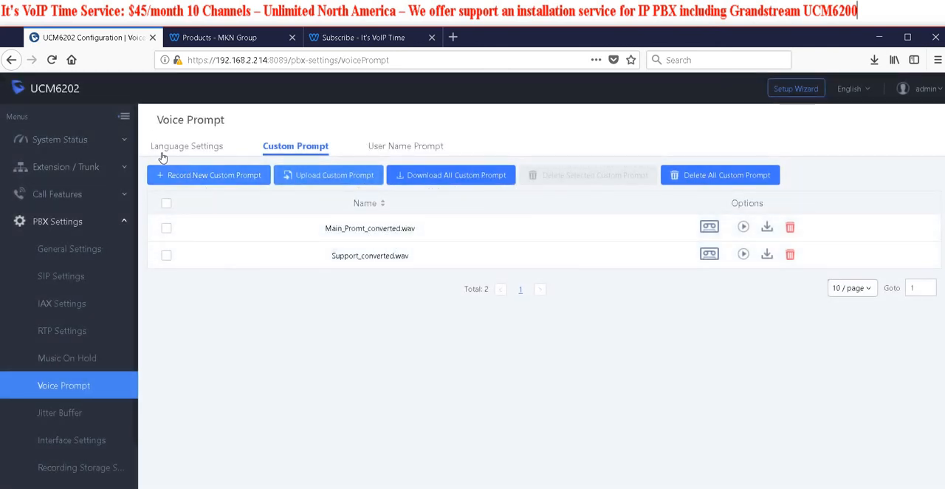
Start creating a second IVR named Support and set its prompt to Support_converted.wav
click(55, 194)
click(46, 251)
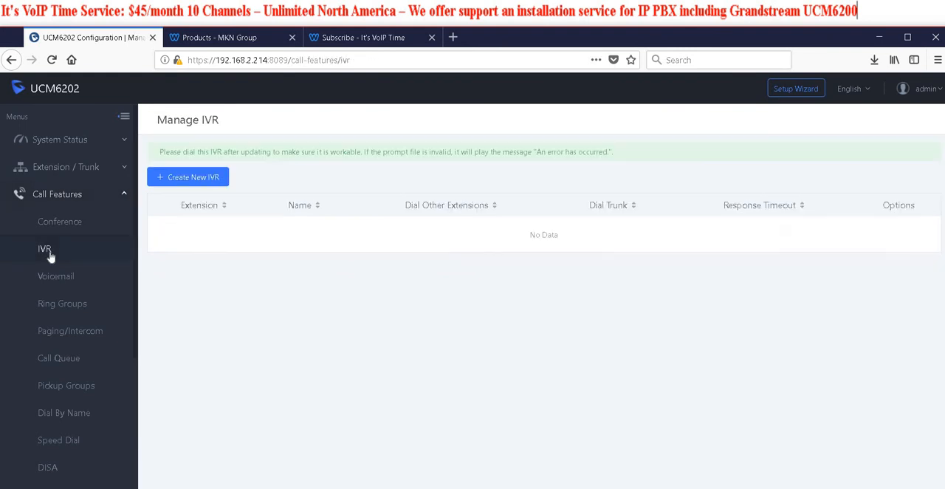
click(182, 180)
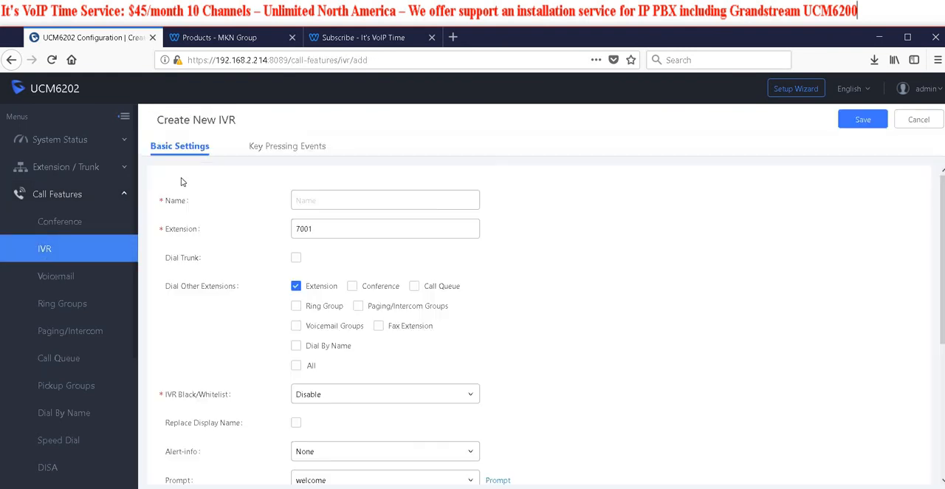
click(310, 203)
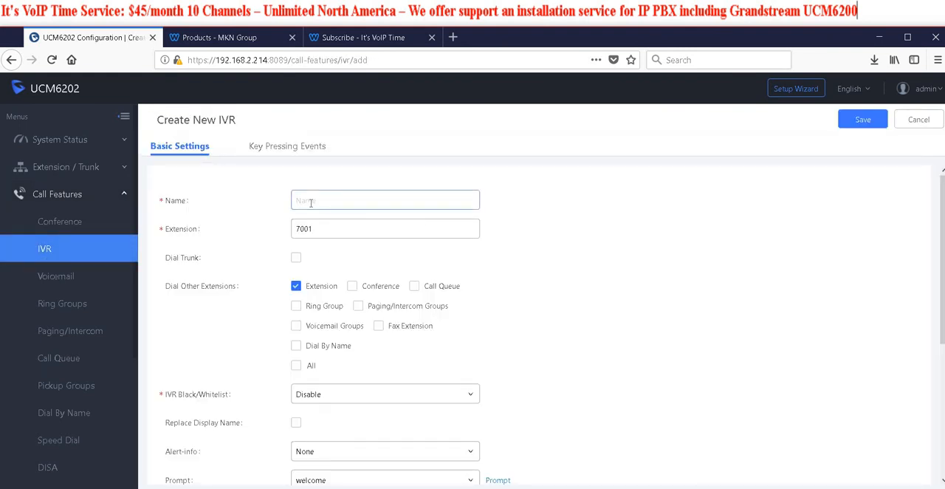
text(Support)
scroll(354, 358, down, 3)
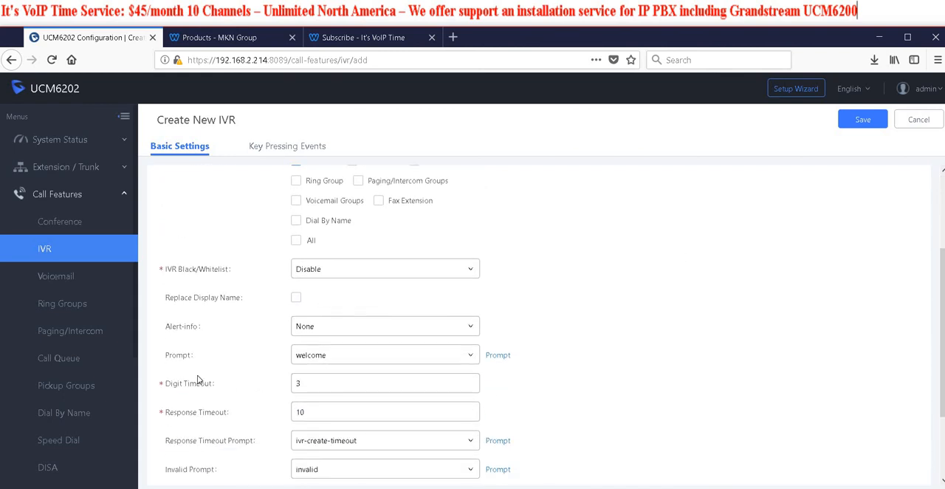
click(386, 358)
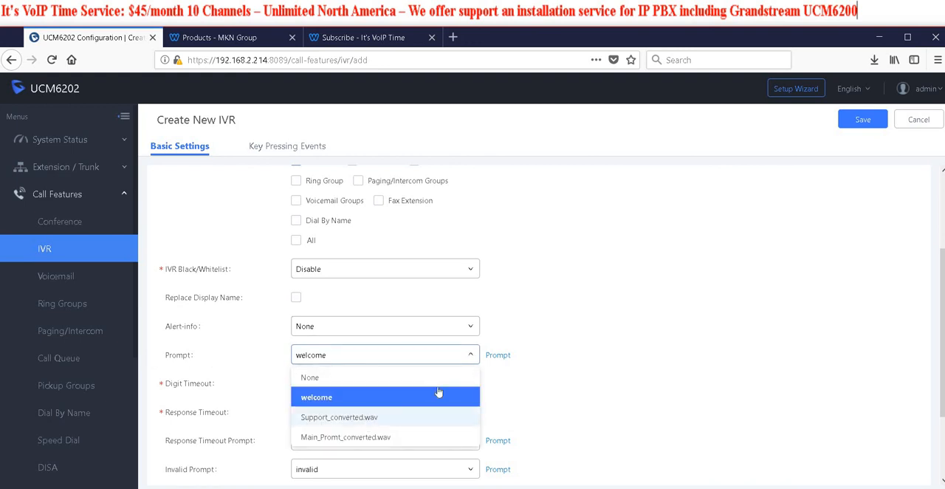
click(367, 420)
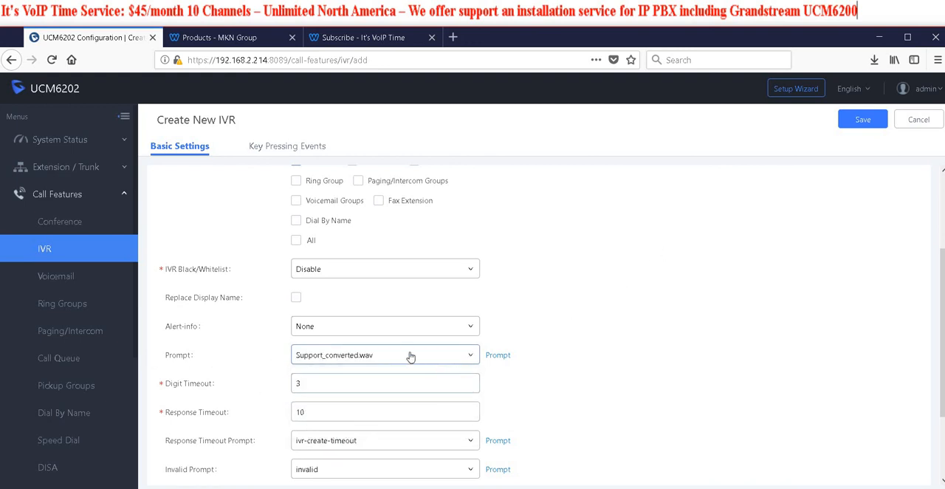
scroll(430, 363, up, 3)
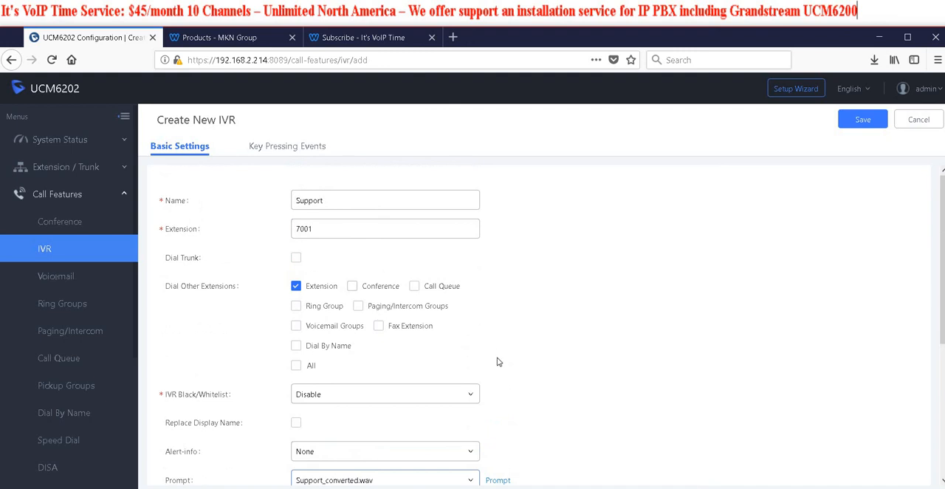
Check the Support IVR's key pressing events, keeping the goodbye prompt for timeout and invalid input, save the IVR and apply the changes
scroll(499, 362, down, 5)
click(297, 145)
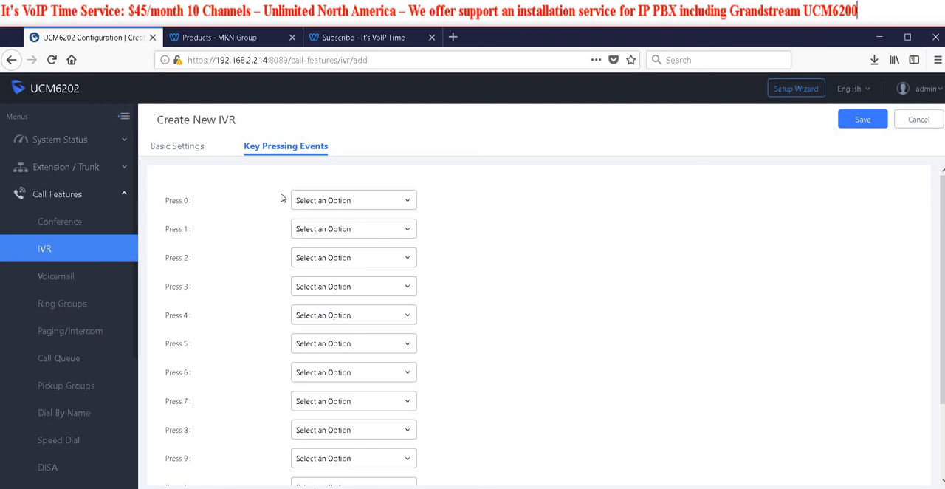
scroll(445, 370, down, 3)
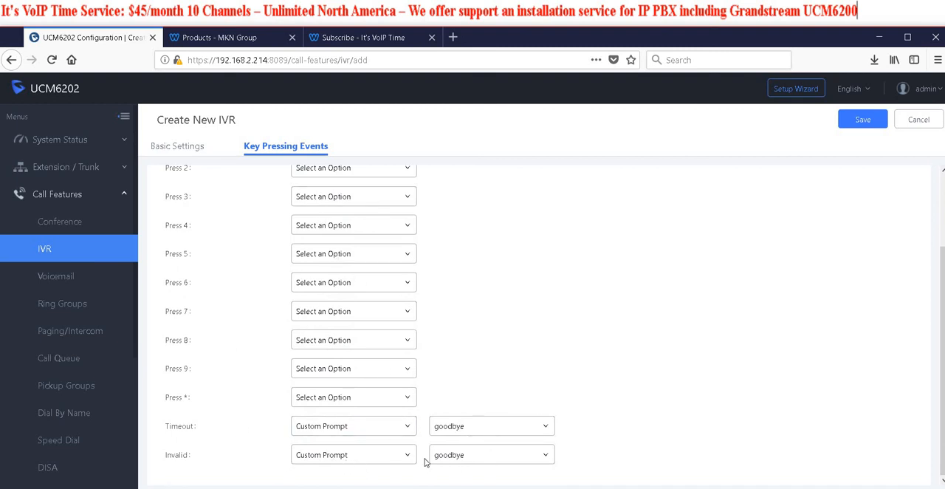
scroll(899, 218, up, 1)
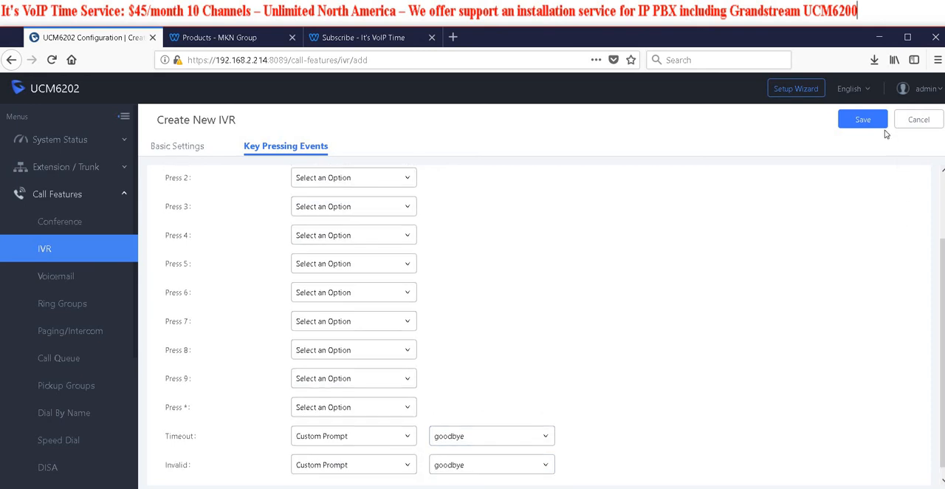
click(860, 120)
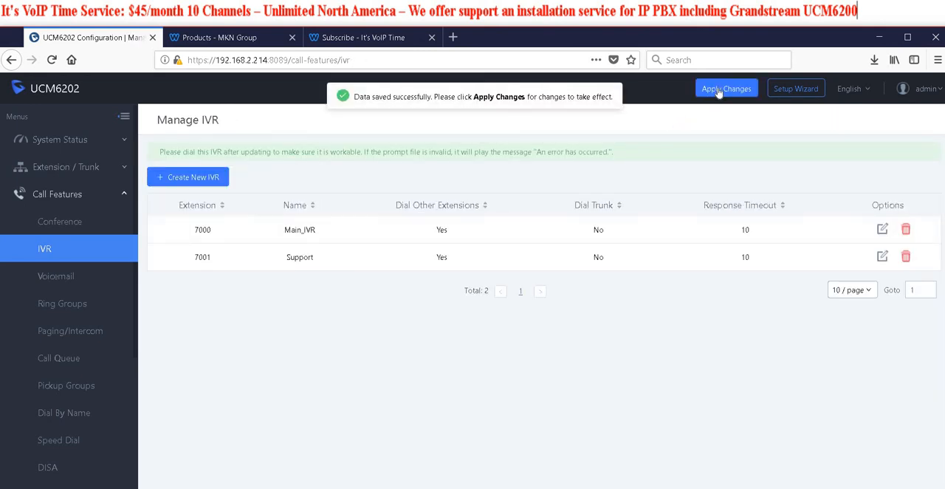
click(719, 89)
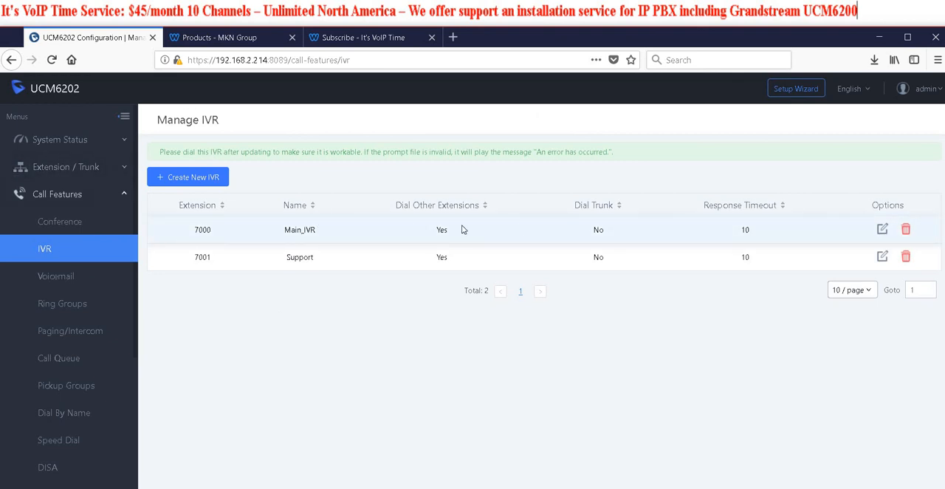
Edit Main_IVR so that key 4 leads to the Support IVR, and save it
click(623, 230)
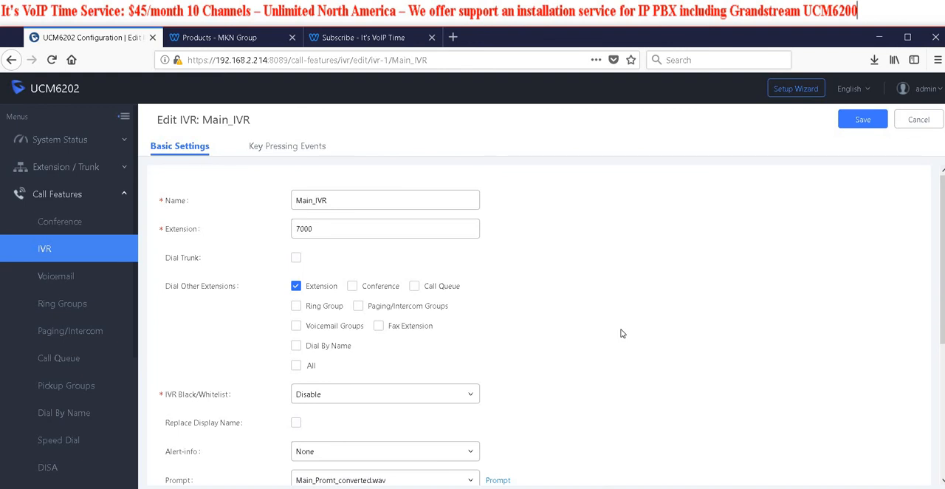
scroll(622, 333, down, 3)
scroll(613, 333, up, 3)
click(262, 150)
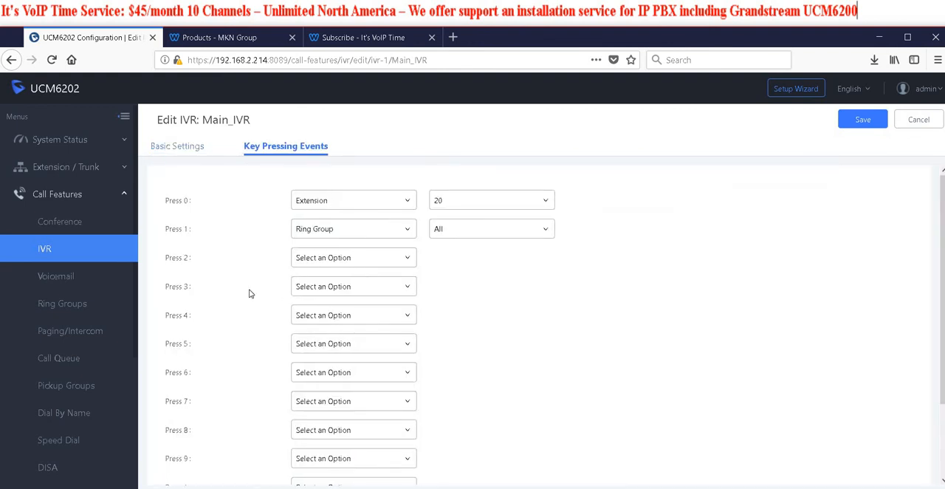
click(394, 316)
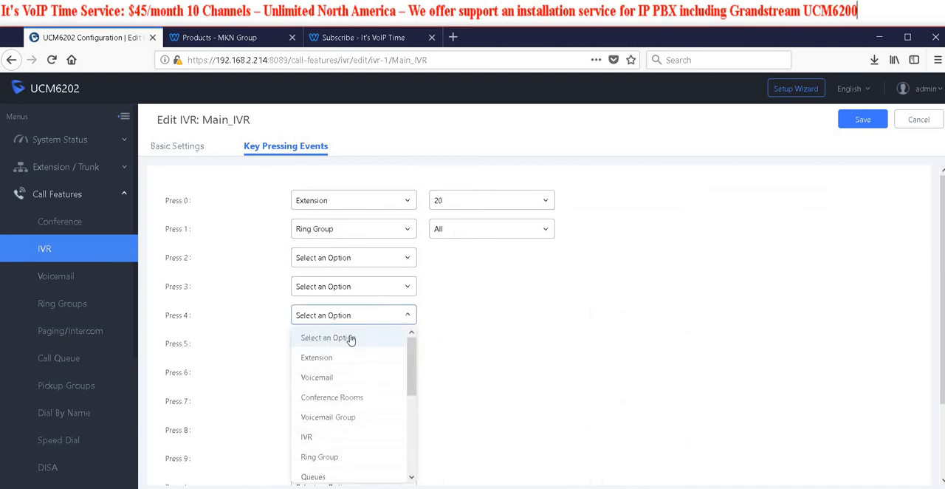
click(330, 440)
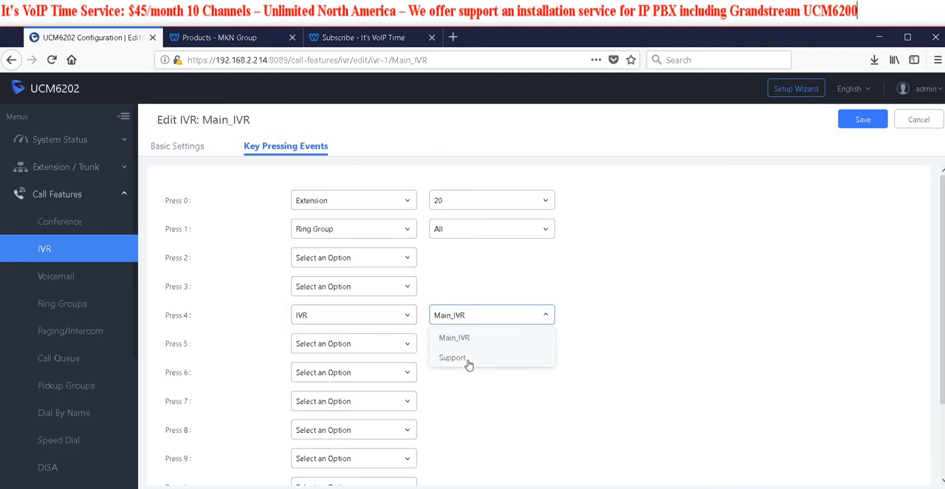
click(466, 355)
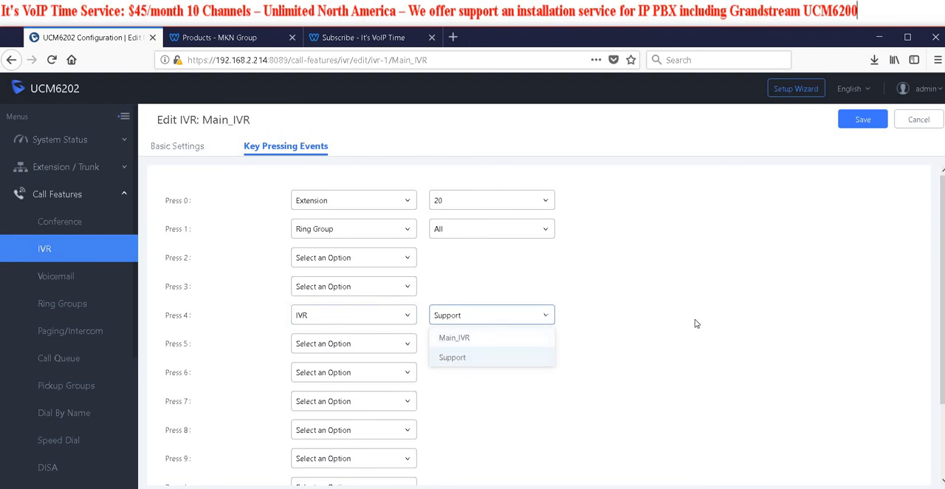
click(861, 121)
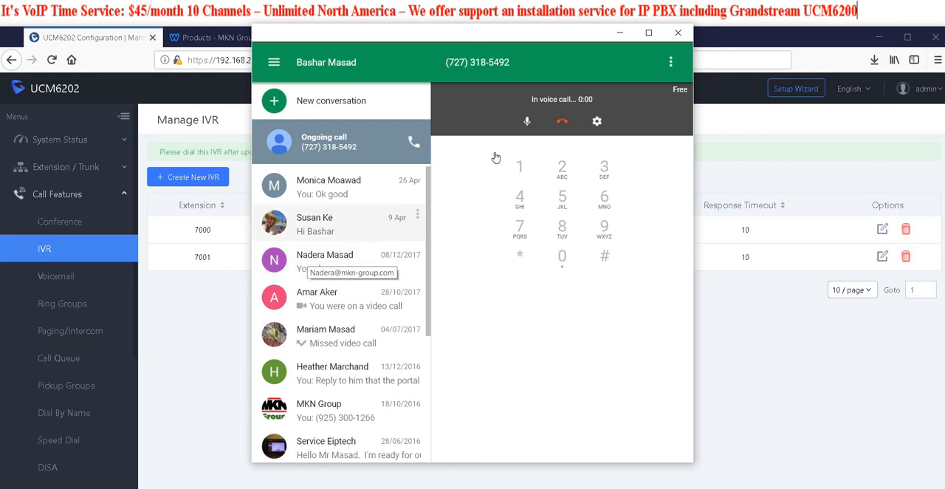
End the running Hangouts test call, close its window and watch a new inbound test call under the PBX's Active Calls
click(562, 122)
click(678, 32)
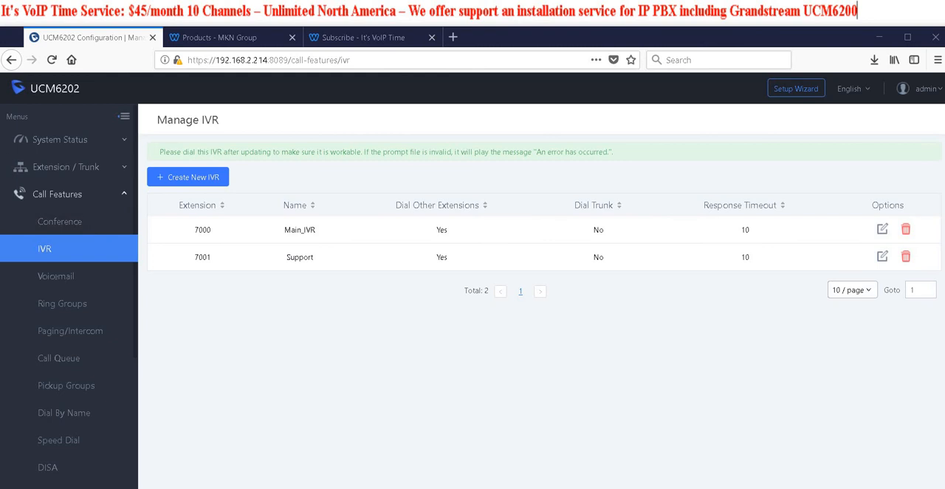
click(65, 139)
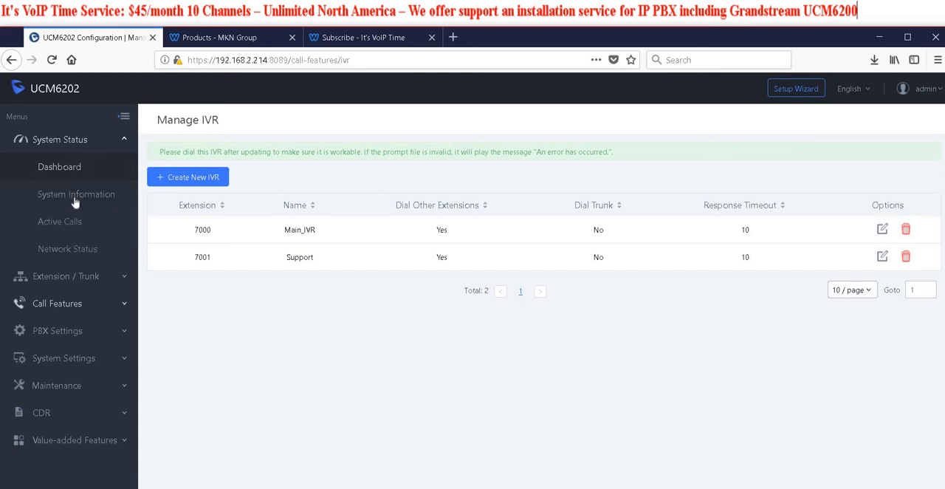
click(67, 220)
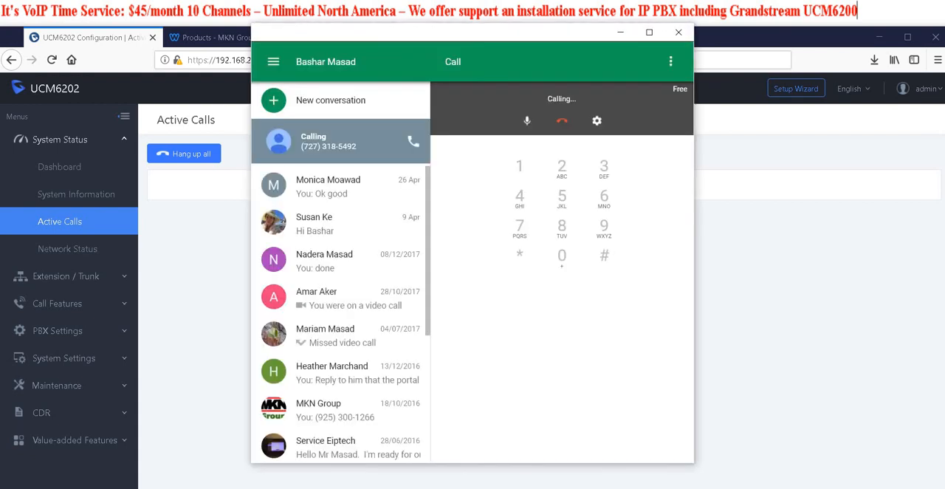
drag(443, 33, 0, 70)
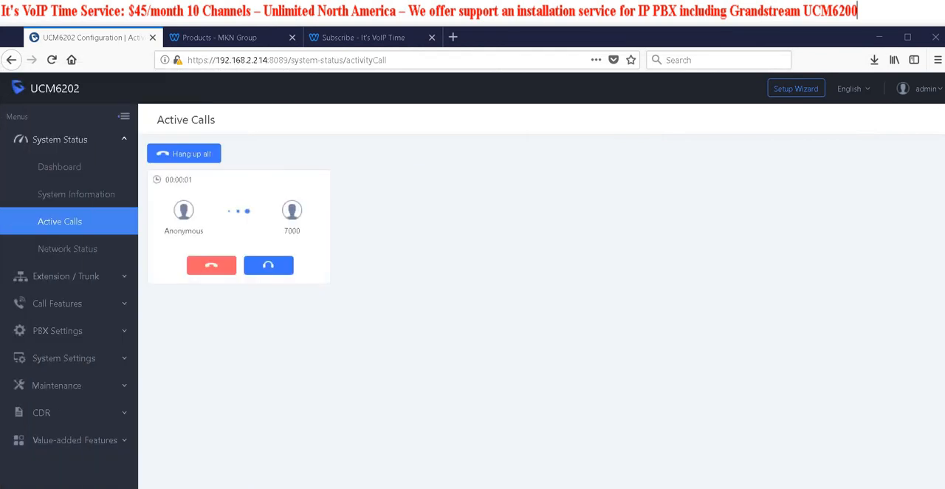
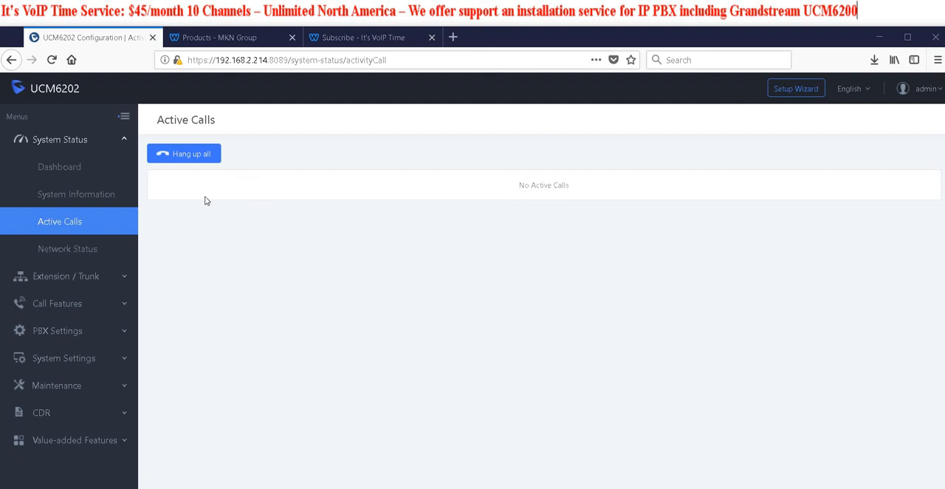
Review the settings of the existing inbound route that leads to Main_IVR and return to the route list
click(84, 276)
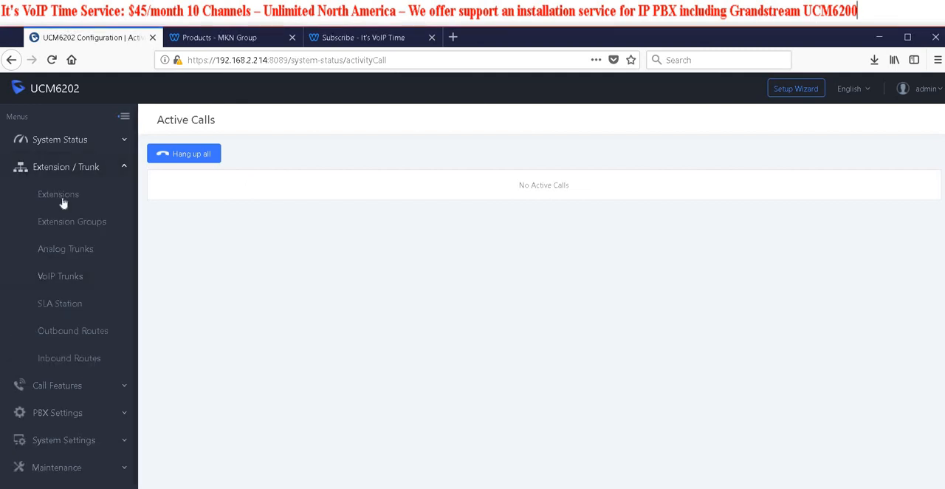
click(91, 360)
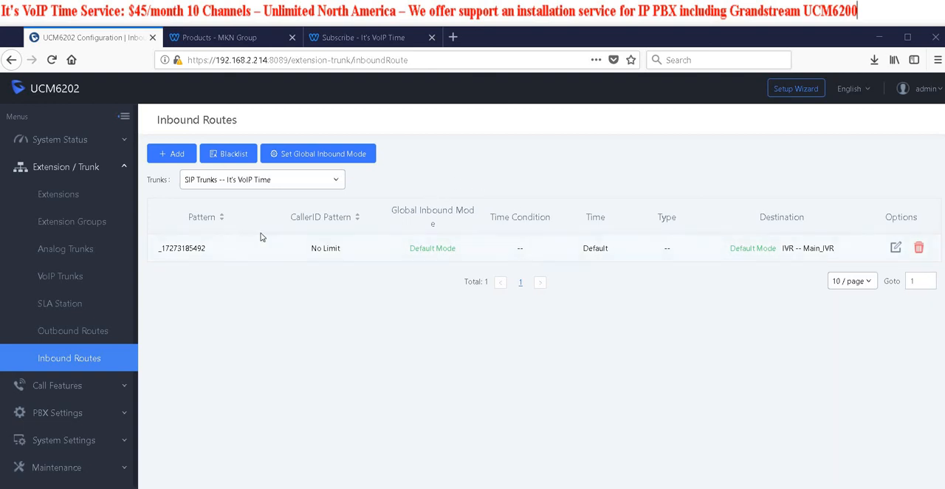
click(894, 249)
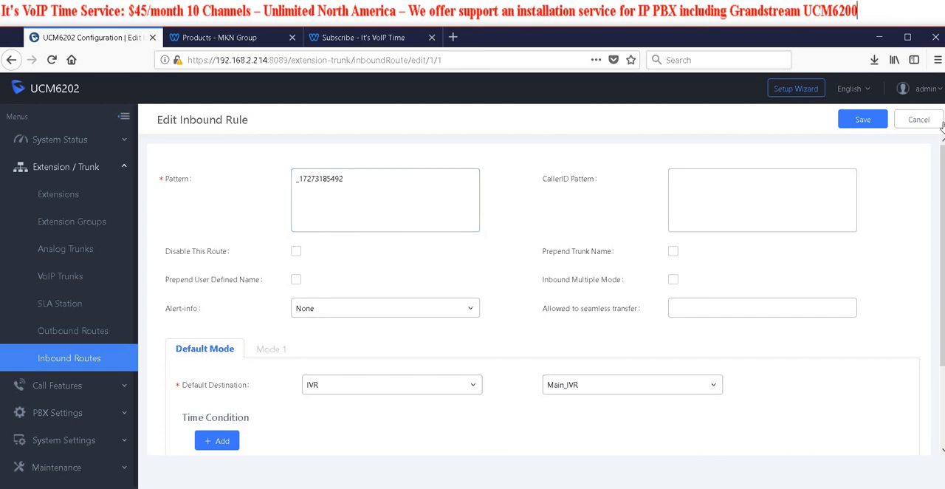
click(868, 125)
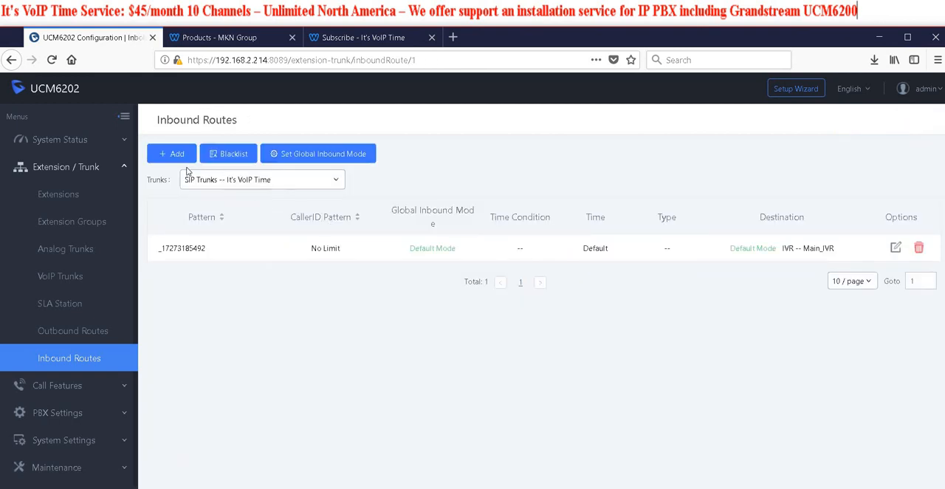
Start a new inbound rule on the It's VoIP Time SIP trunk and paste the second DID phone number as its pattern
click(173, 154)
right_click(326, 214)
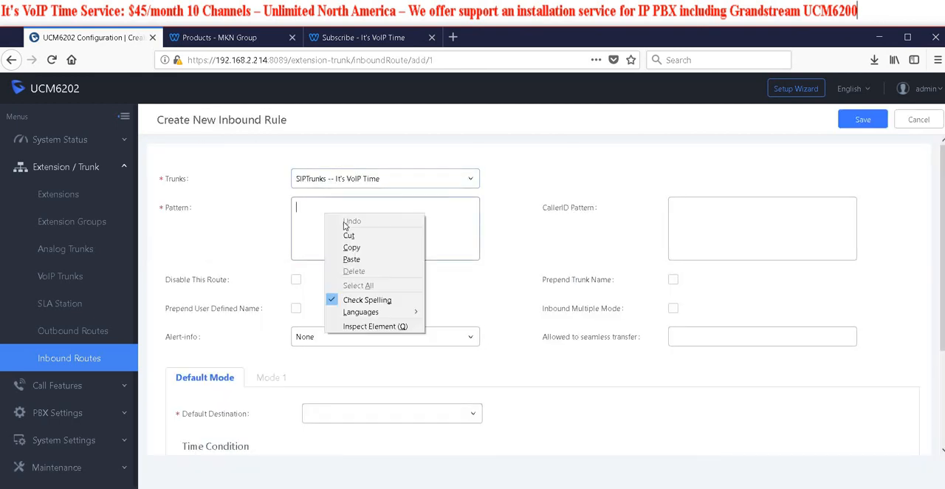
click(365, 259)
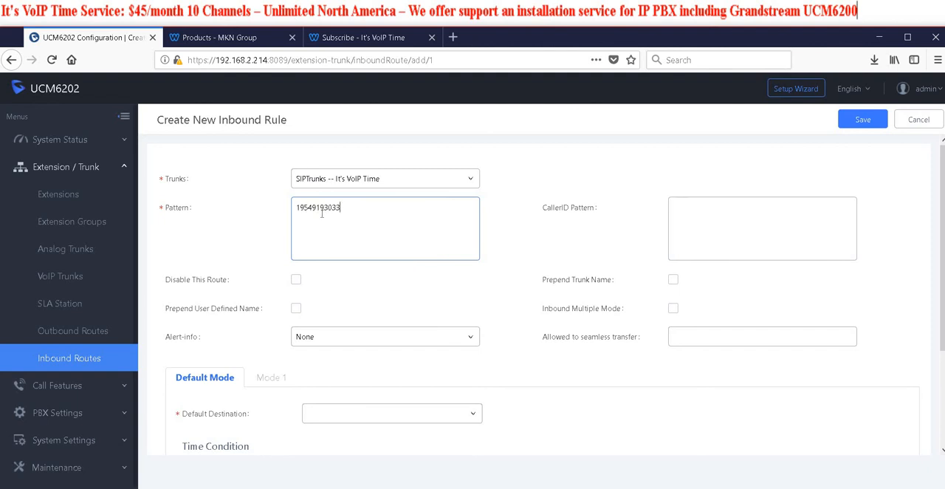
Set the new inbound rule's default destination to the Support IVR, save the rule and apply the changes
scroll(230, 320, down, 3)
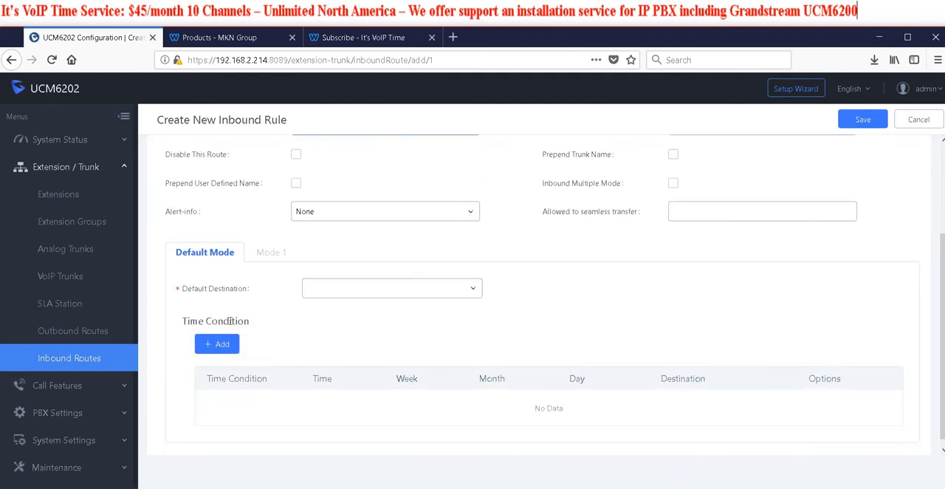
click(470, 291)
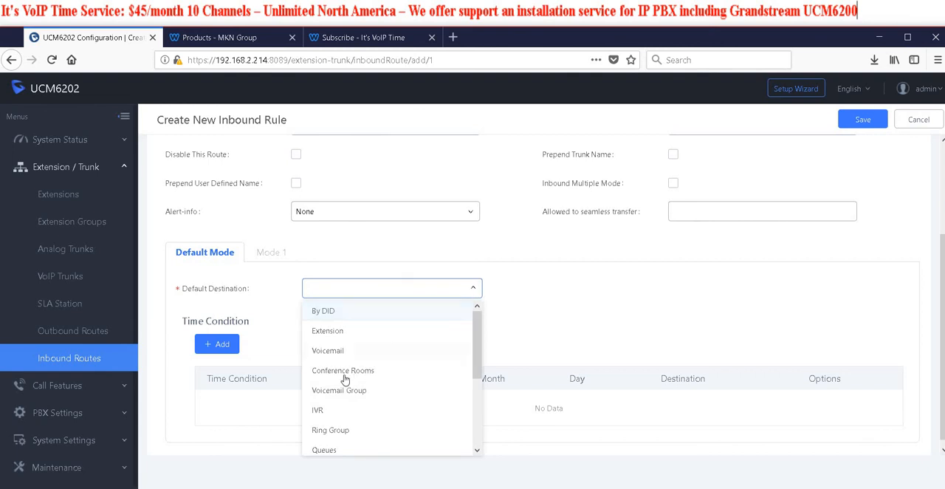
click(327, 412)
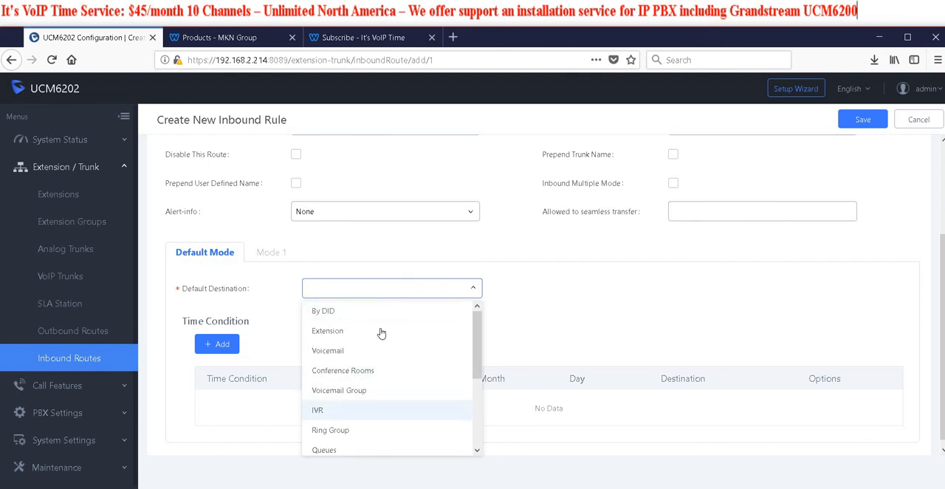
click(599, 294)
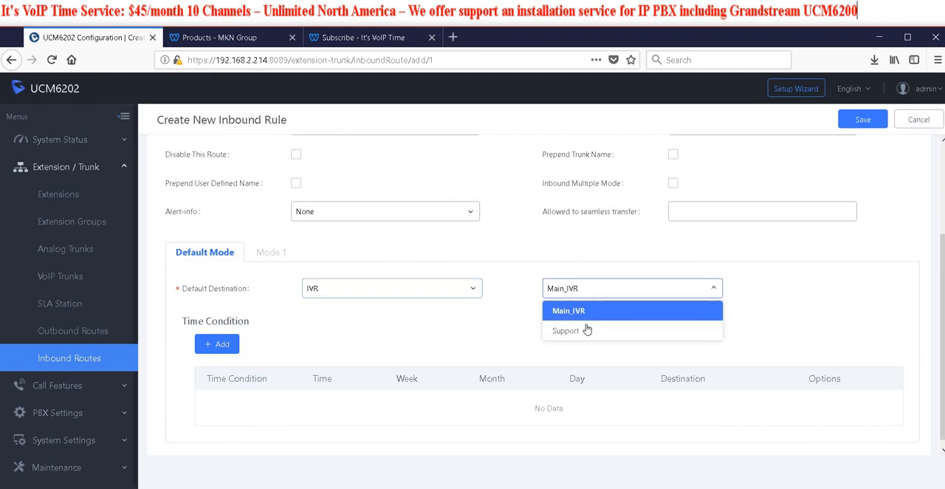
click(588, 331)
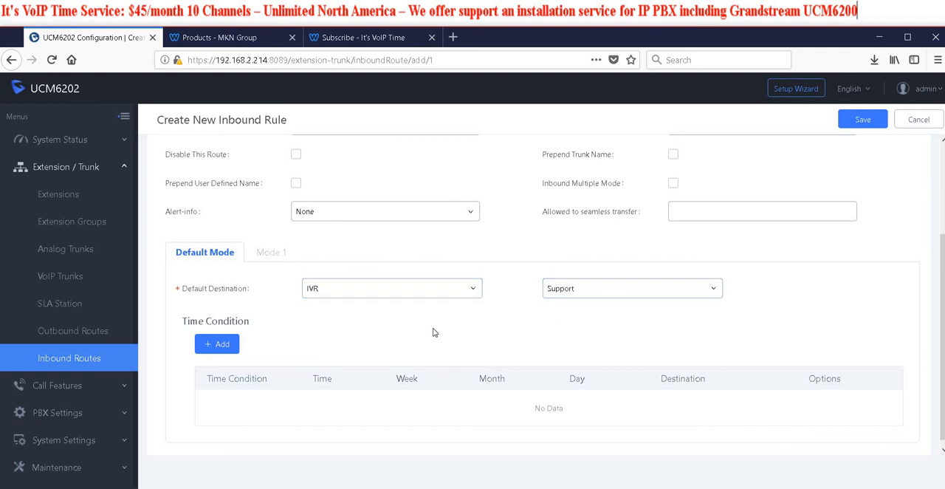
scroll(473, 400, up, 3)
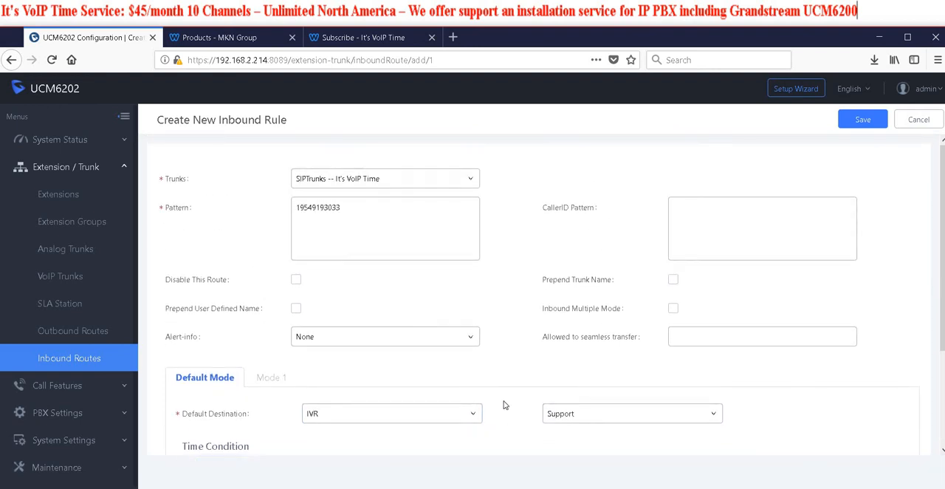
click(306, 217)
click(863, 120)
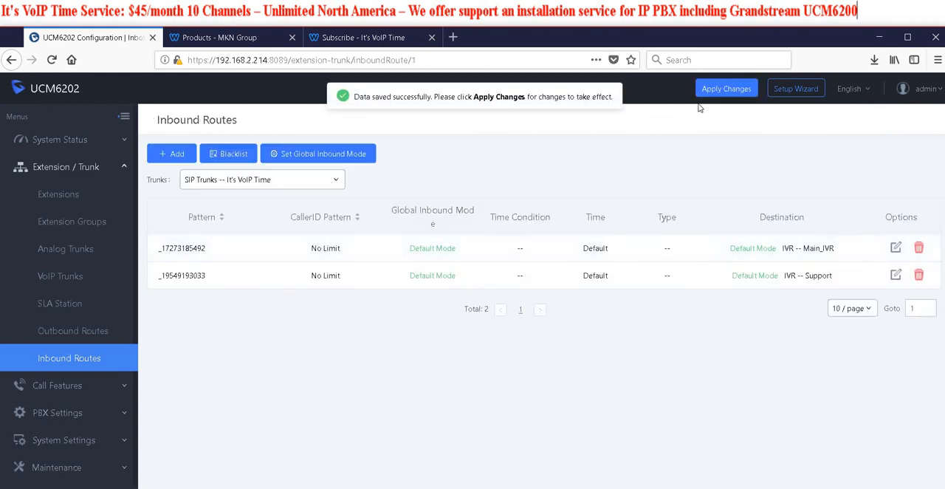
click(717, 90)
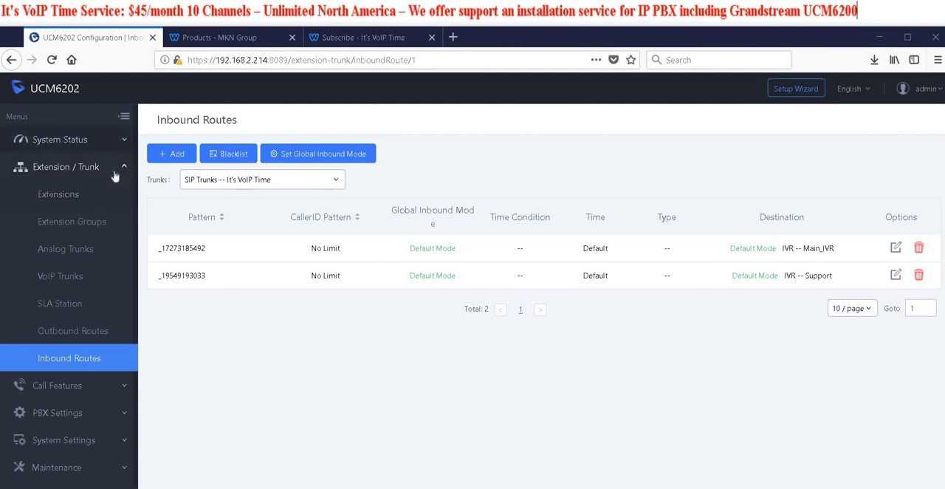
Check the PBX's Active Calls page for a test call to the newly routed number
click(82, 141)
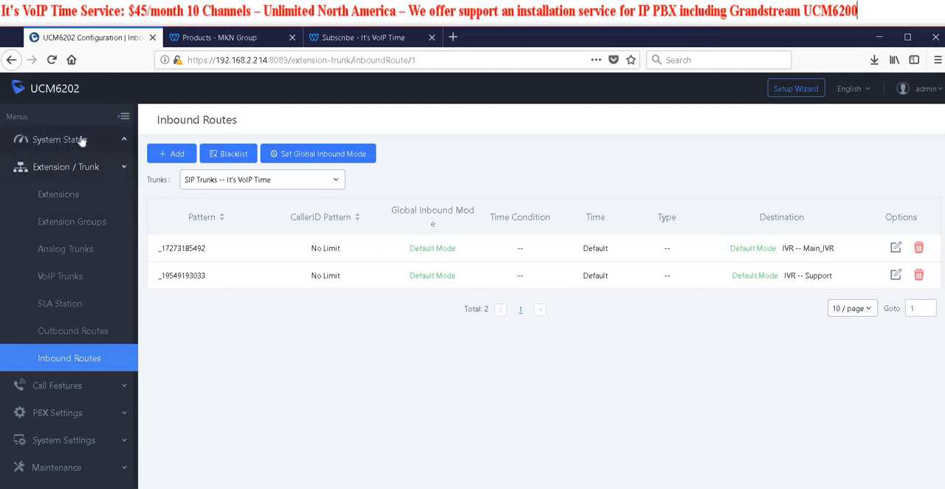
click(72, 223)
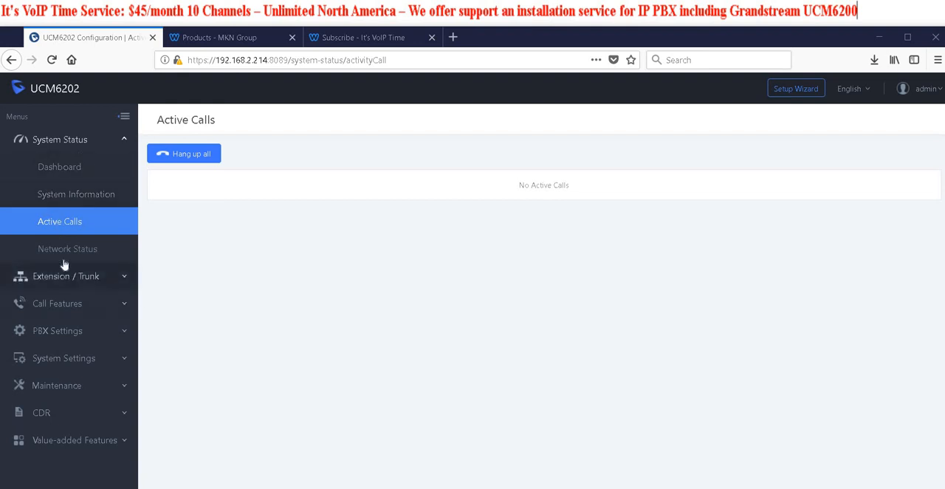
click(51, 306)
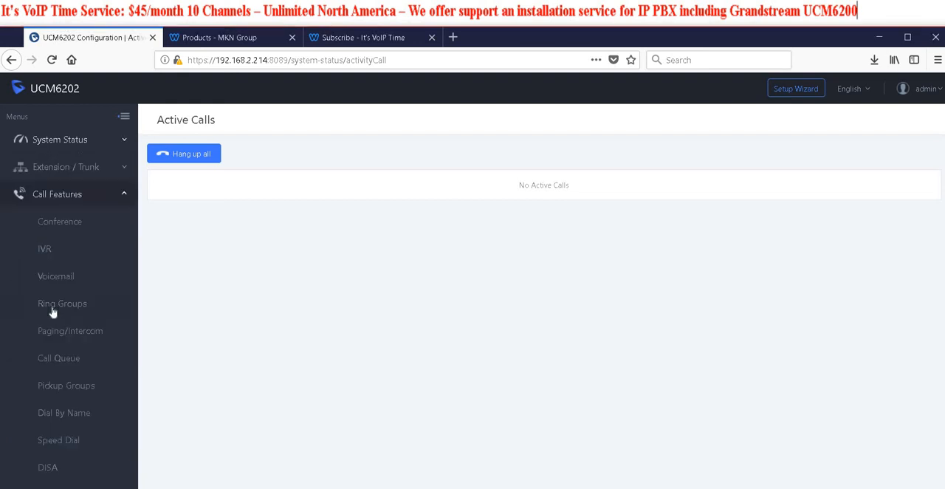
Review the pattern, CallerID pattern and default destination of the inbound rule leading to Support, and leave it without saving
click(51, 168)
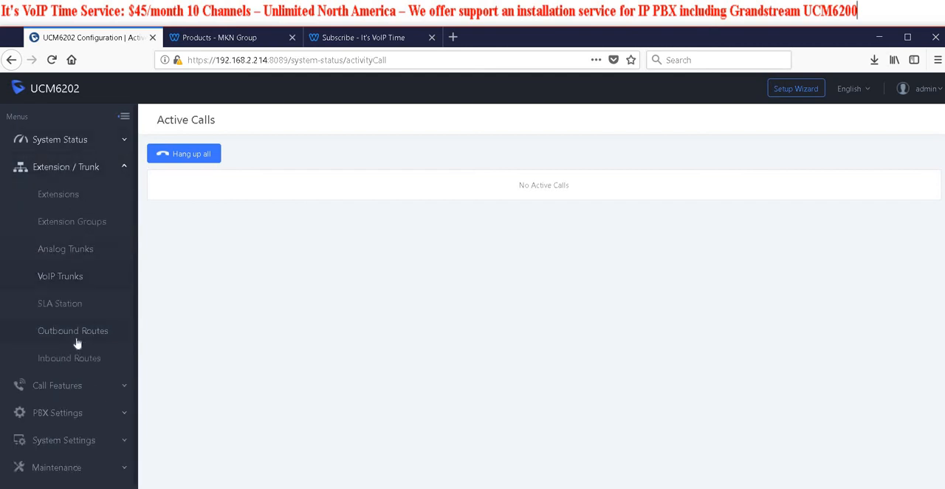
click(94, 363)
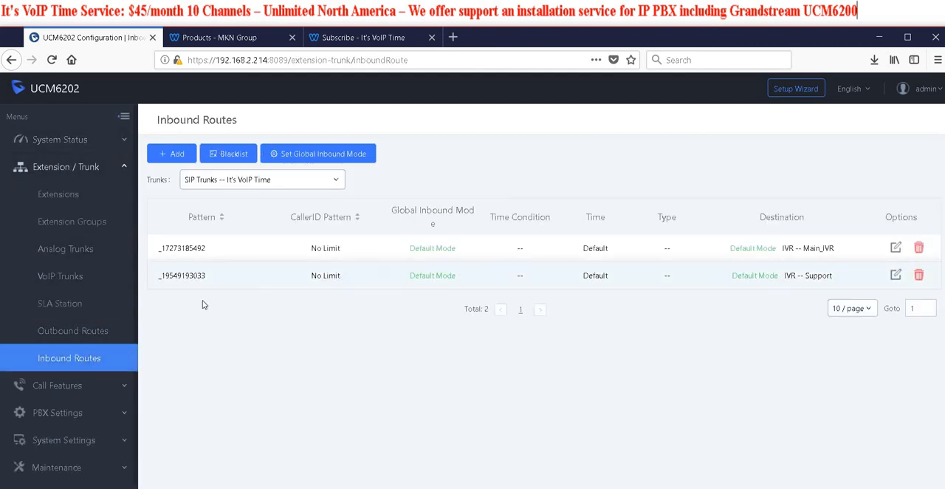
click(896, 275)
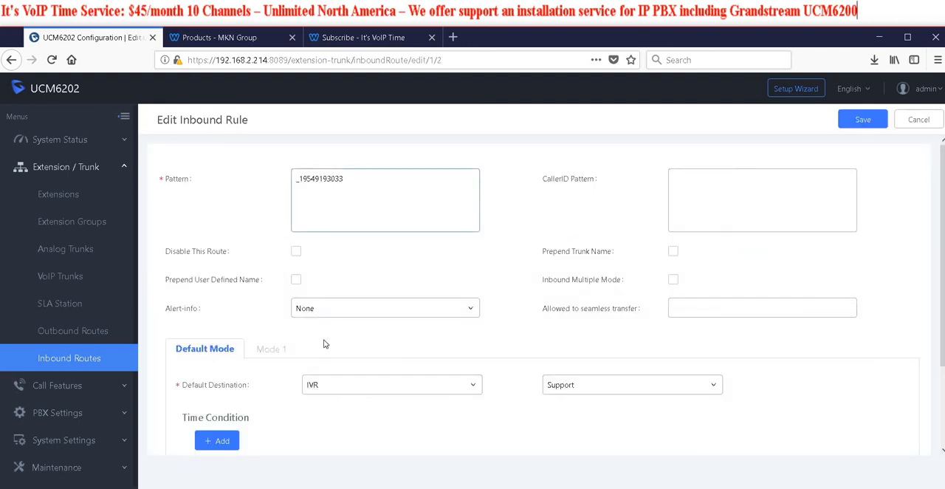
click(335, 191)
scroll(443, 343, down, 3)
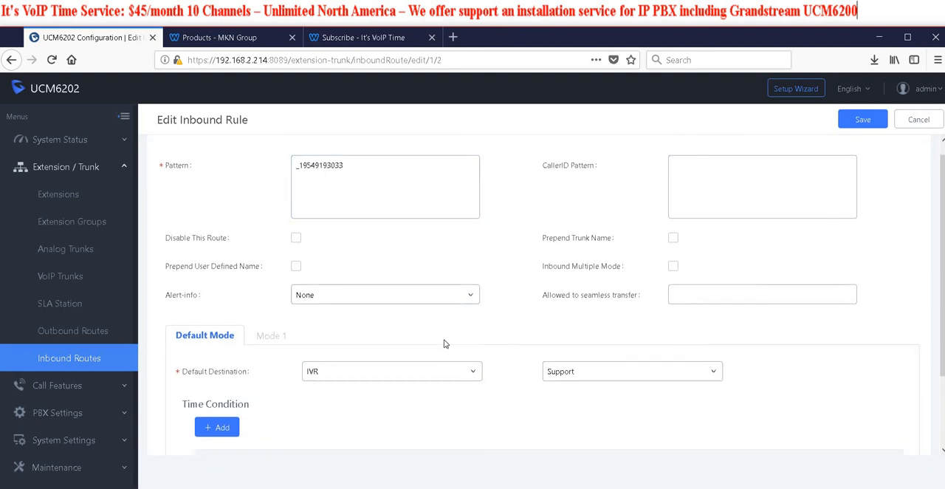
scroll(444, 343, up, 3)
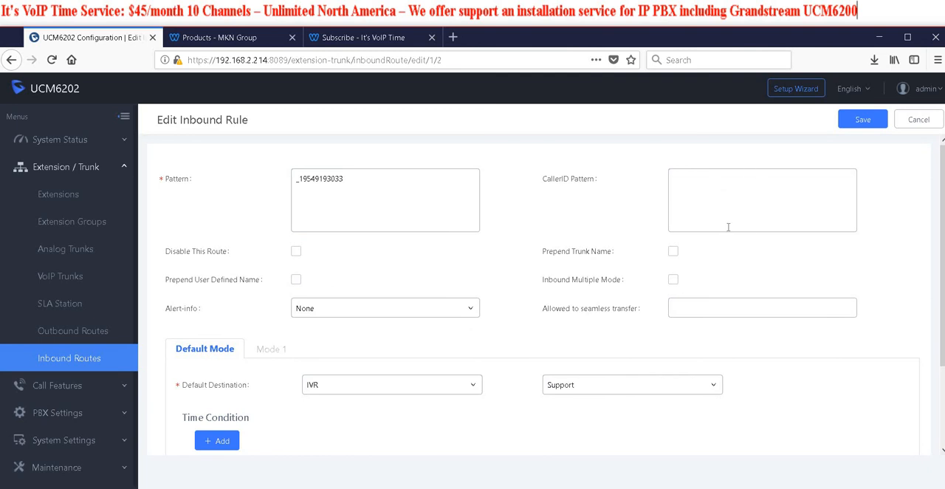
click(773, 182)
click(918, 122)
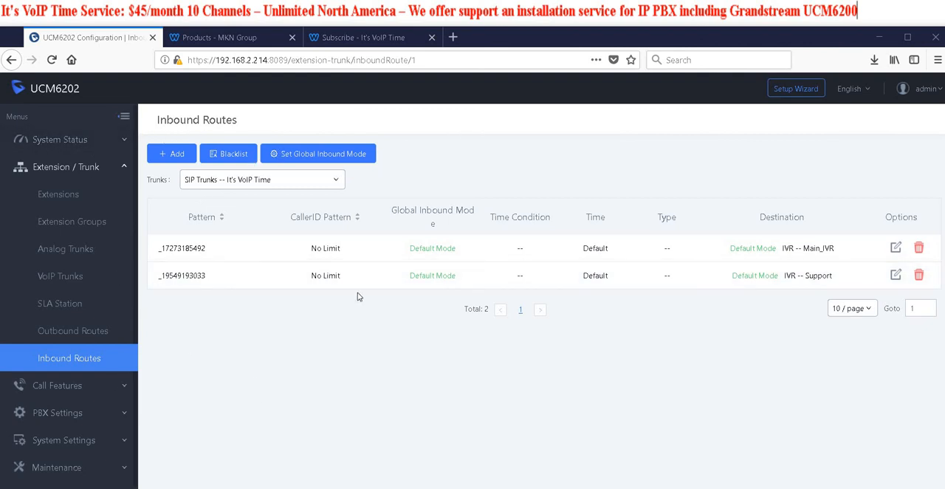
Go back from the inbound routes to Active Calls to monitor calls on the PBX
scroll(116, 377, down, 1)
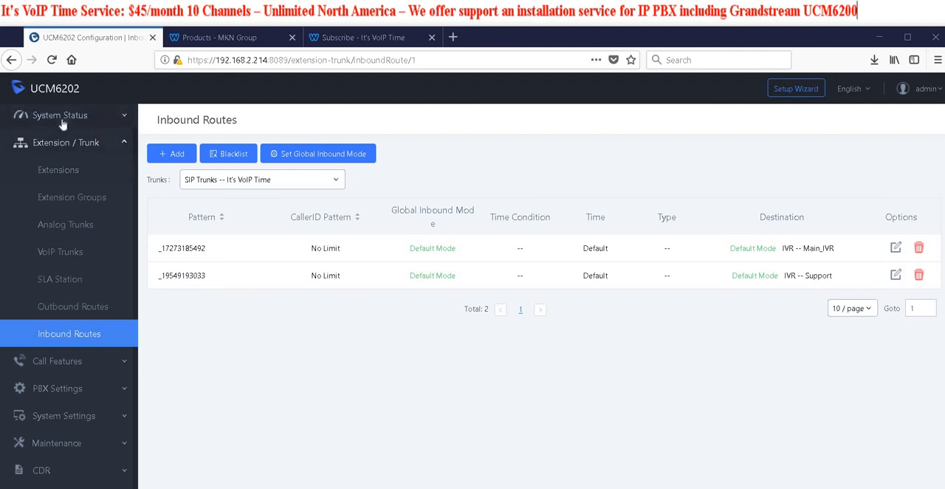
click(97, 143)
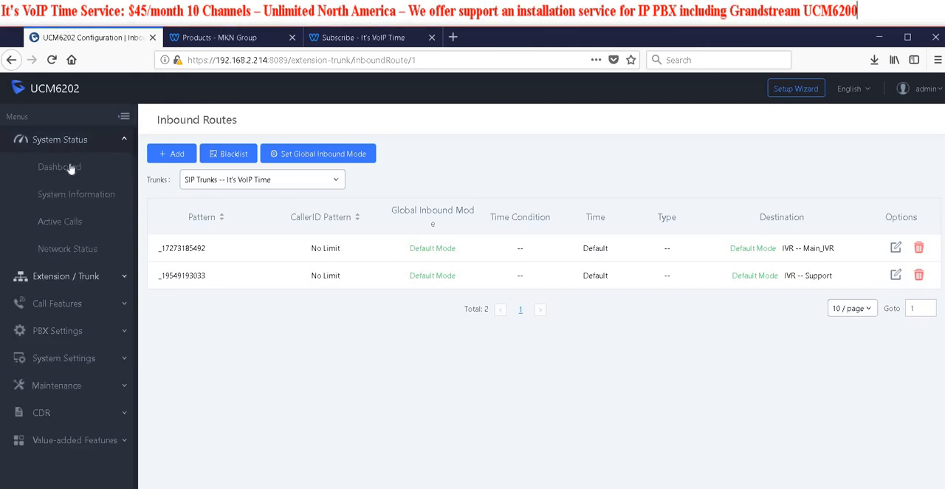
click(87, 229)
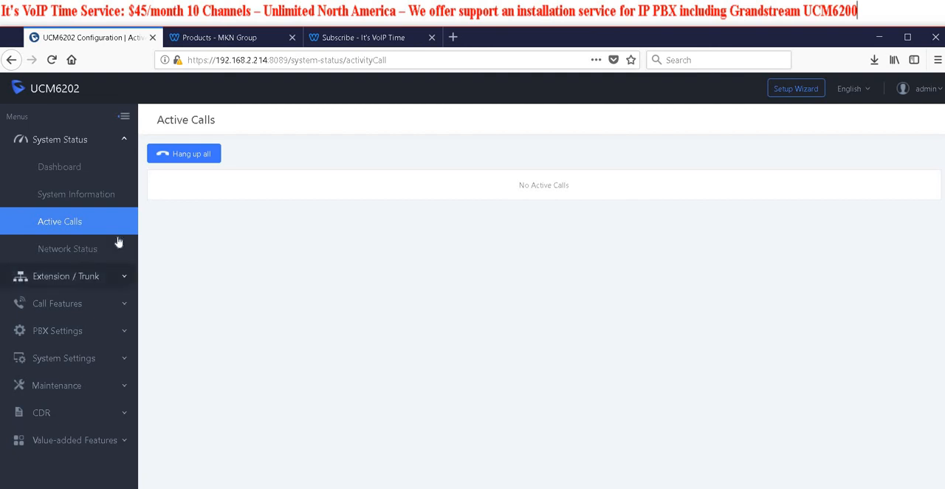
Open extension 20 for editing and show its call transfer features
click(74, 276)
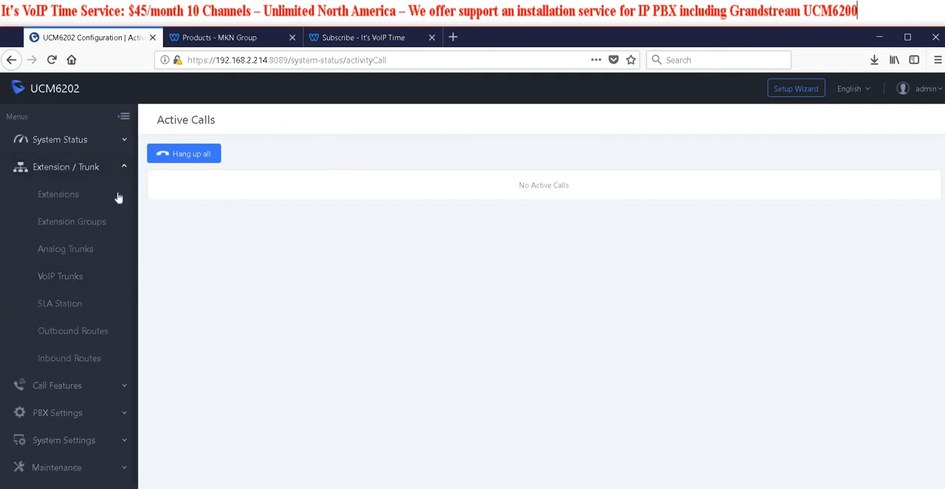
click(52, 198)
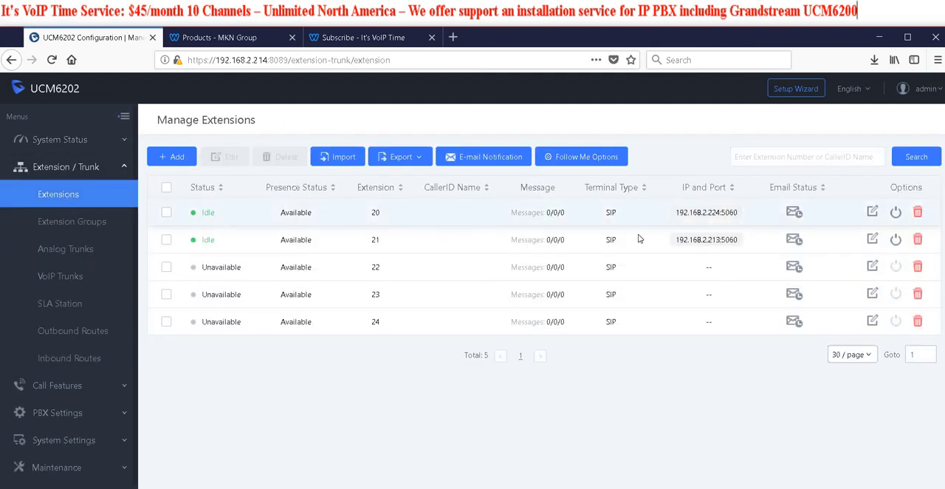
click(872, 212)
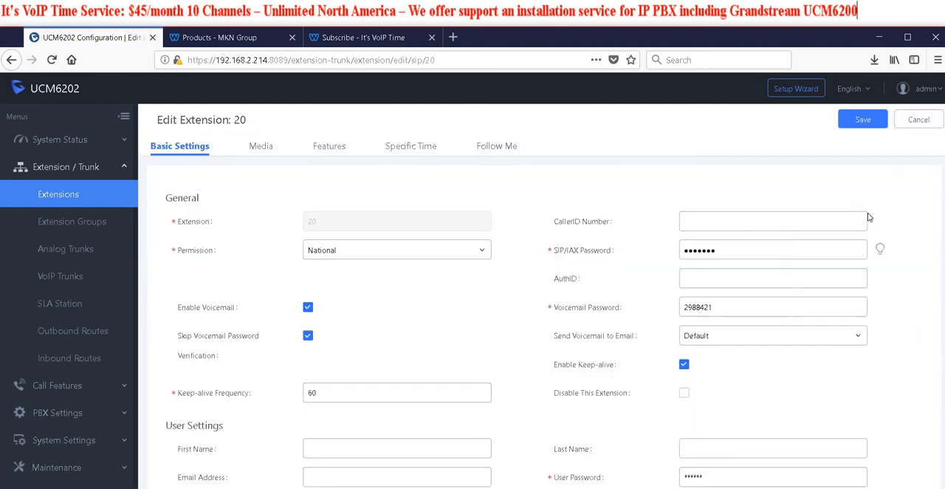
click(328, 146)
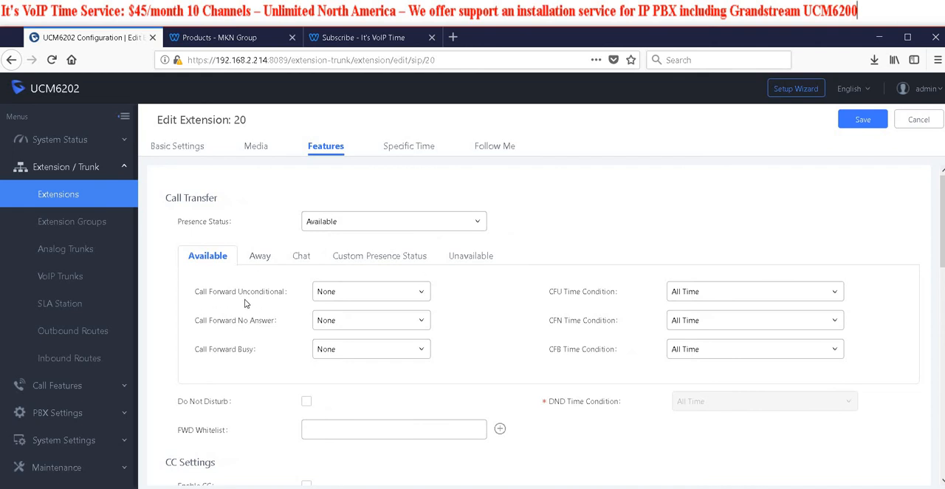
Try Custom Number, and settle on Extension 20 as the unconditional call forwarding target for the Available presence status
click(421, 295)
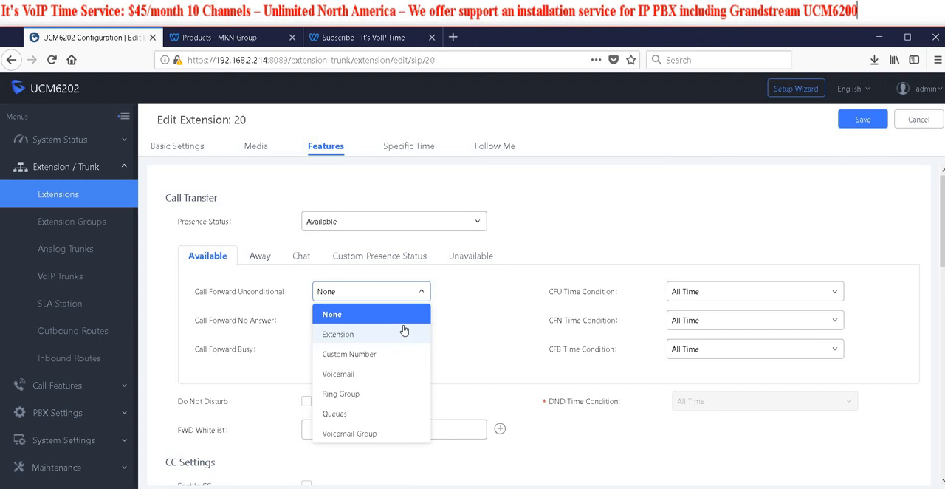
click(393, 354)
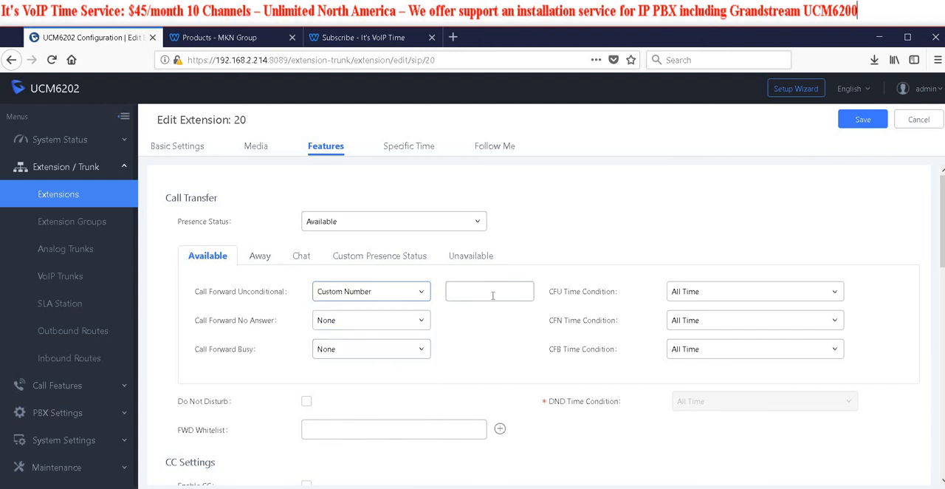
click(416, 294)
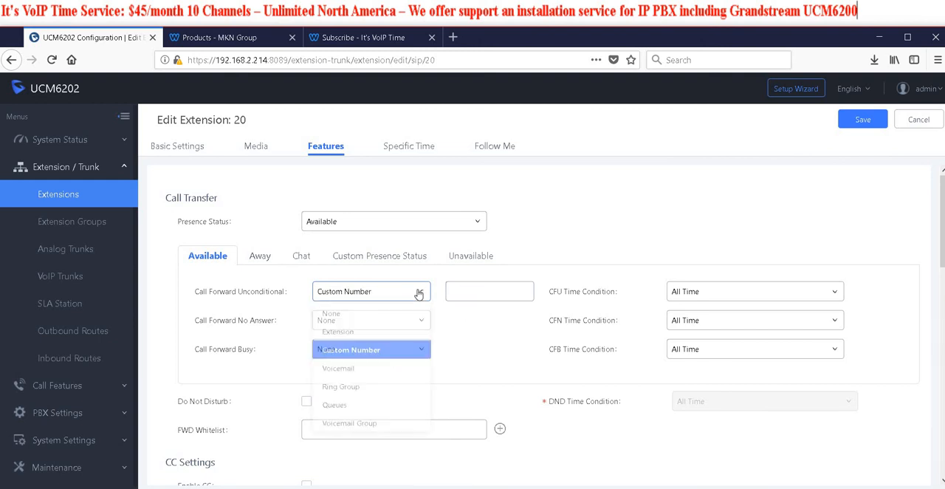
click(366, 334)
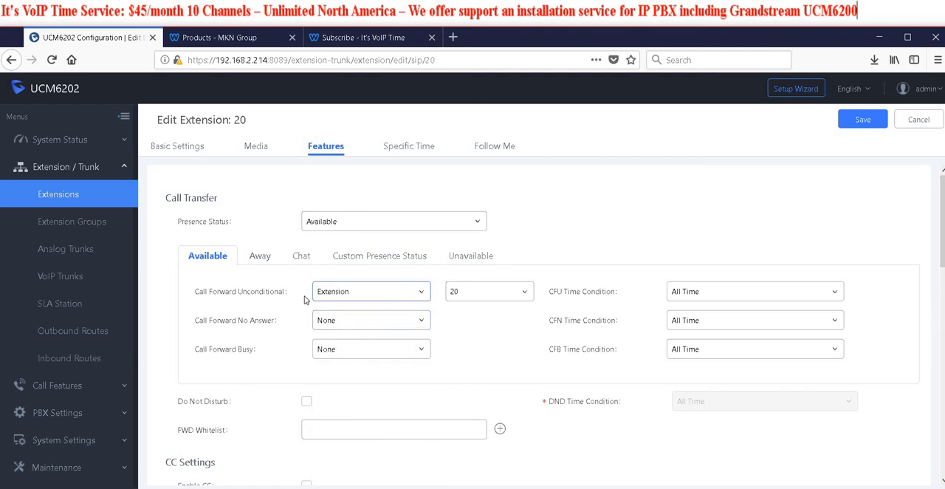
mouse_move(257, 298)
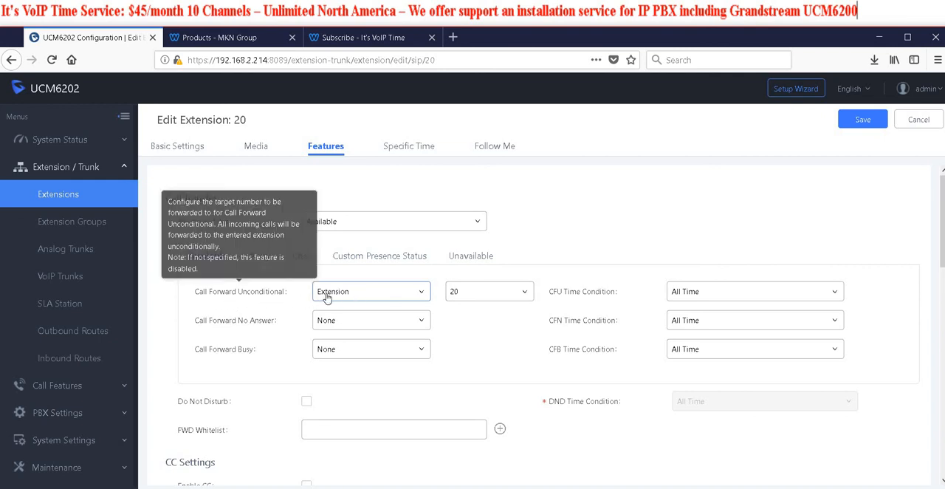
Set Call Forward No Answer for the Available presence status to Extension 20
mouse_move(240, 326)
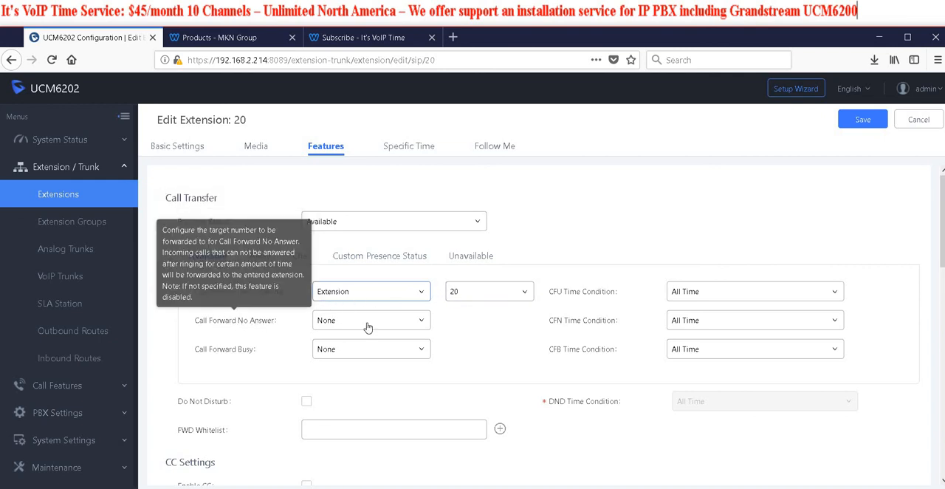
click(421, 323)
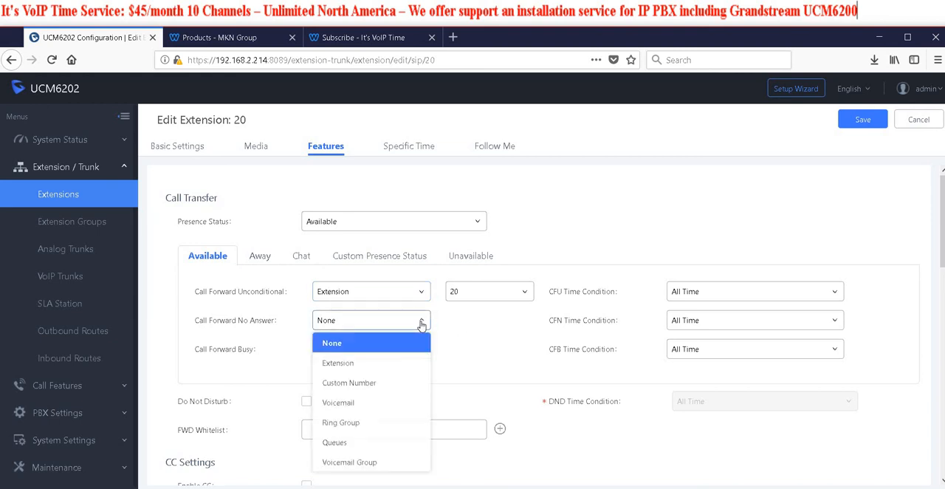
click(349, 363)
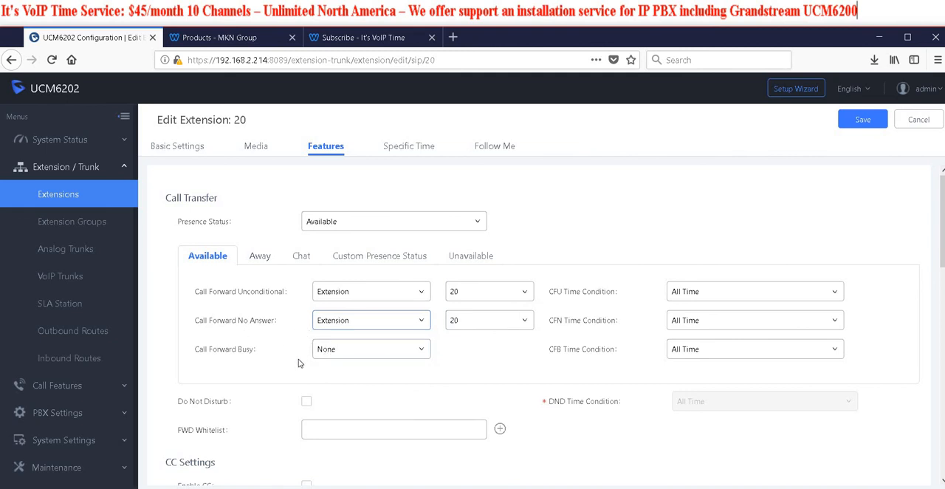
Look through extension 20's remaining feature options, its basic settings and its media settings, and return to the features
scroll(317, 310, down, 2)
scroll(348, 368, down, 5)
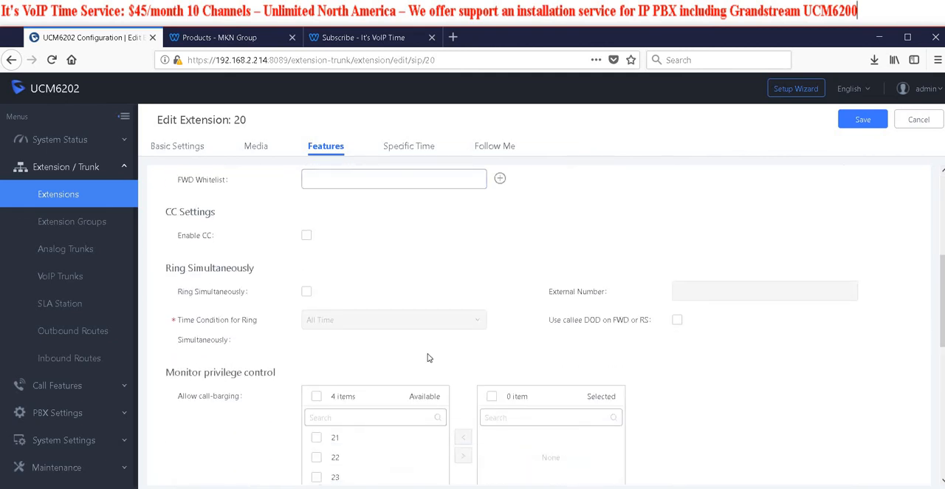
scroll(443, 311, down, 1)
scroll(441, 311, up, 8)
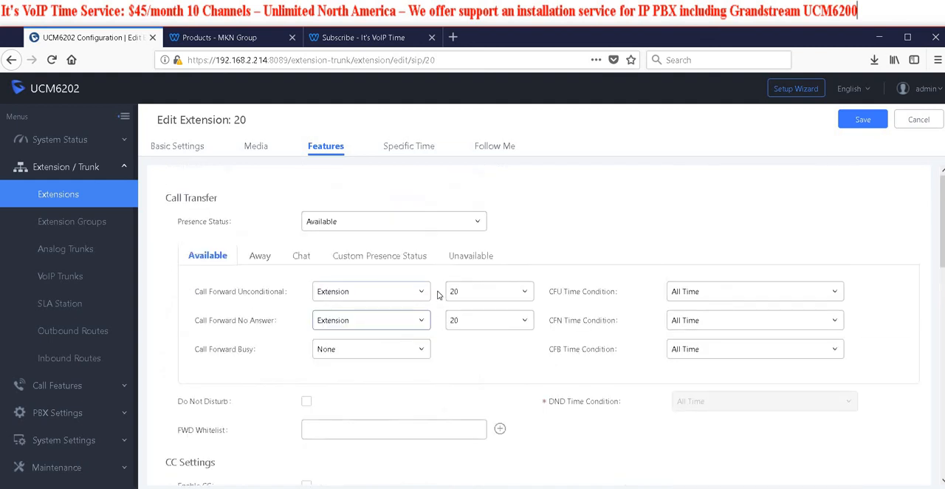
click(256, 145)
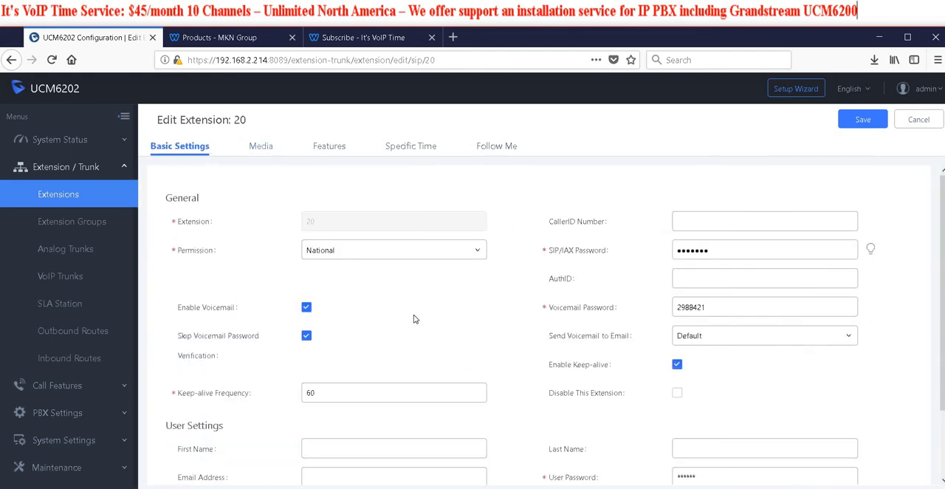
scroll(412, 313, down, 2)
scroll(415, 329, up, 2)
scroll(439, 338, down, 2)
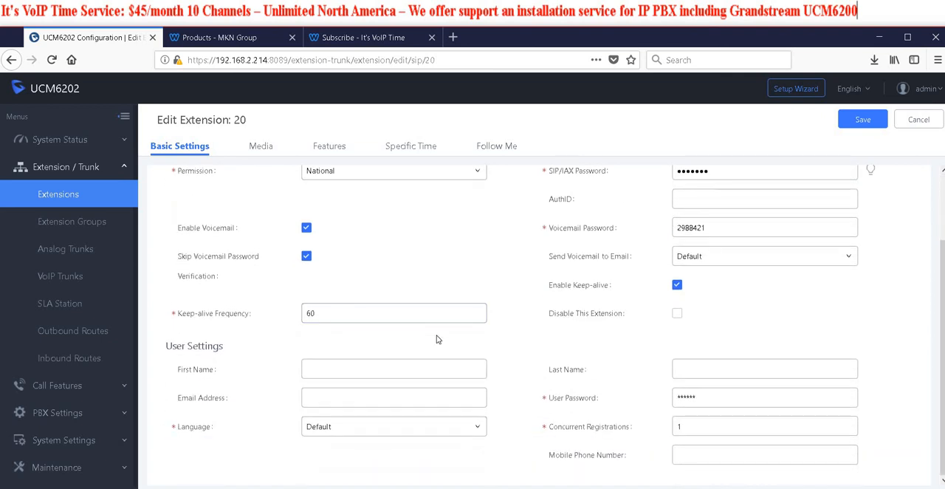
scroll(436, 339, up, 2)
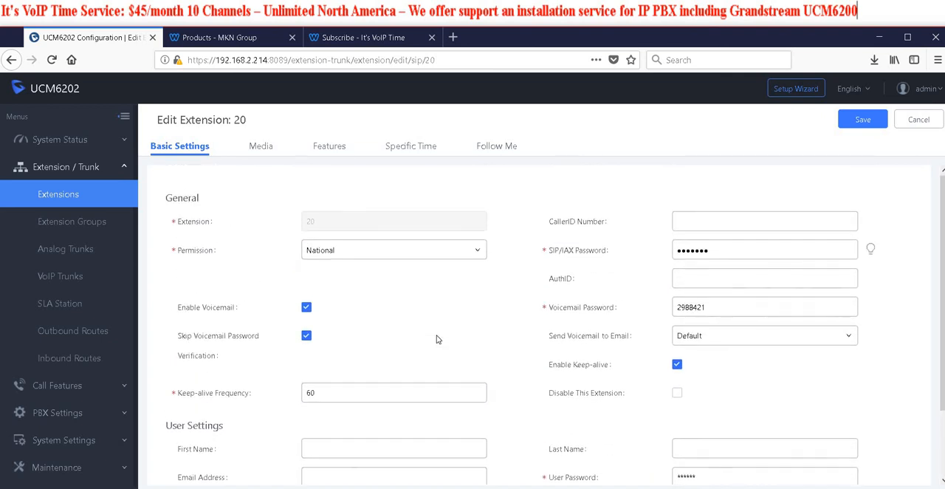
click(267, 148)
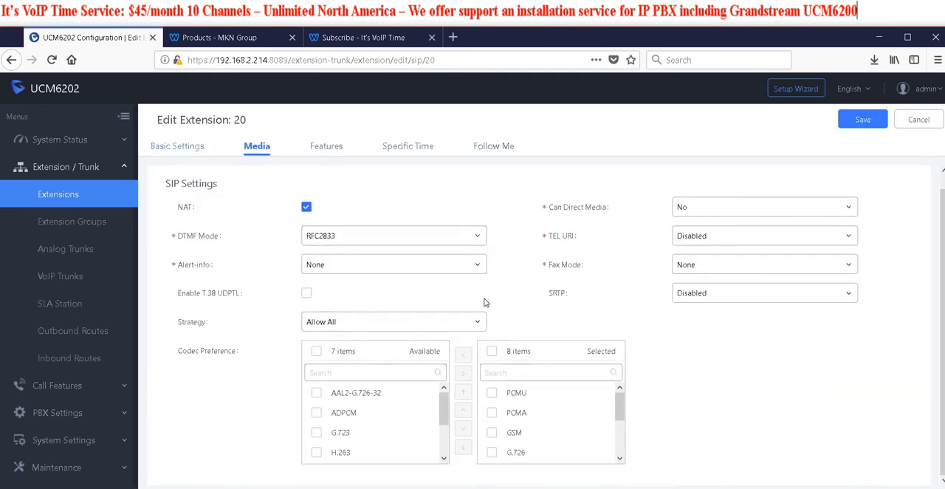
click(326, 146)
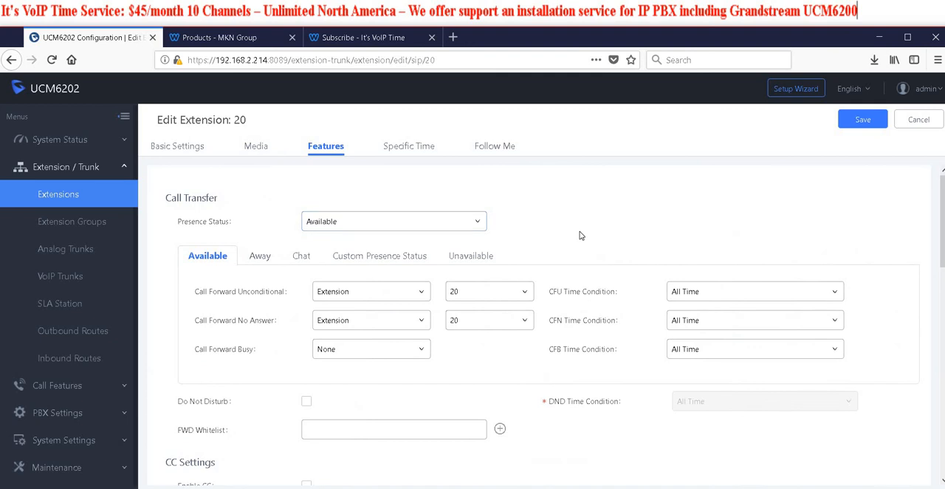
Set extension 20's Ring Timeout to 25 under Other Settings, save the extension and apply the changes
scroll(487, 266, down, 3)
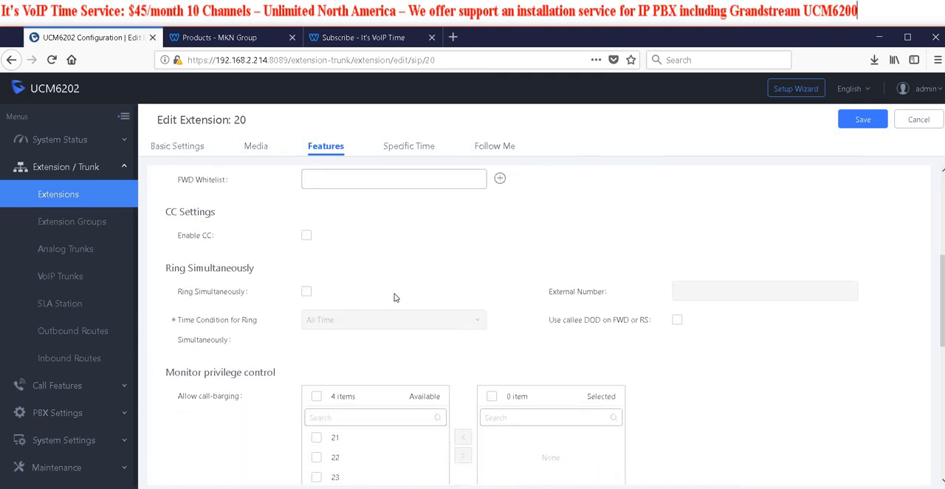
scroll(394, 298, down, 4)
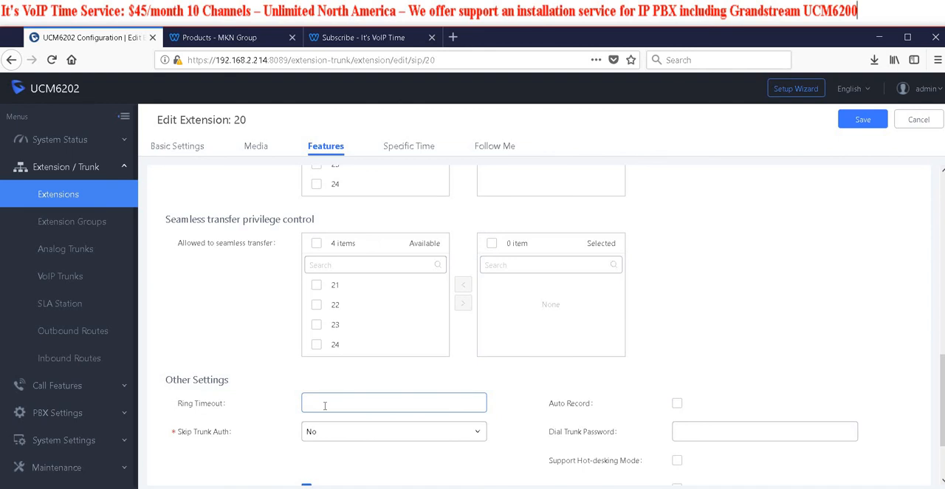
scroll(293, 354, up, 7)
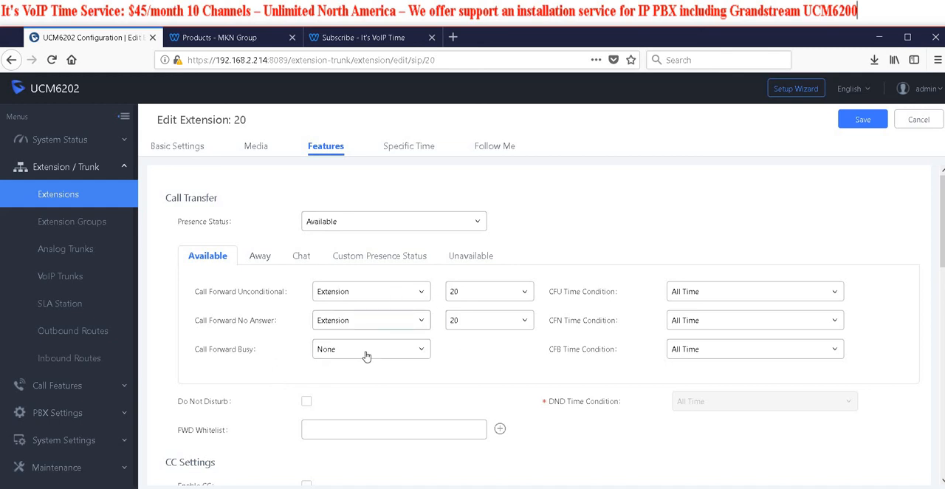
scroll(321, 362, down, 10)
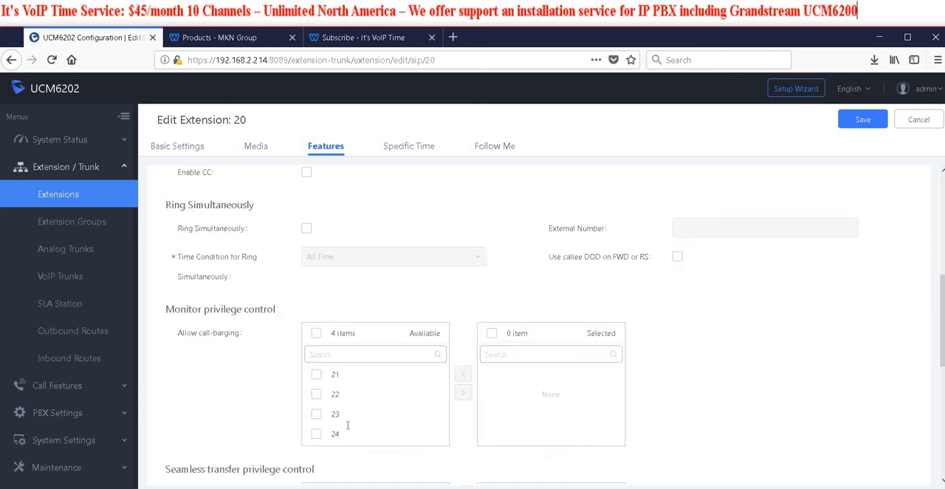
click(329, 312)
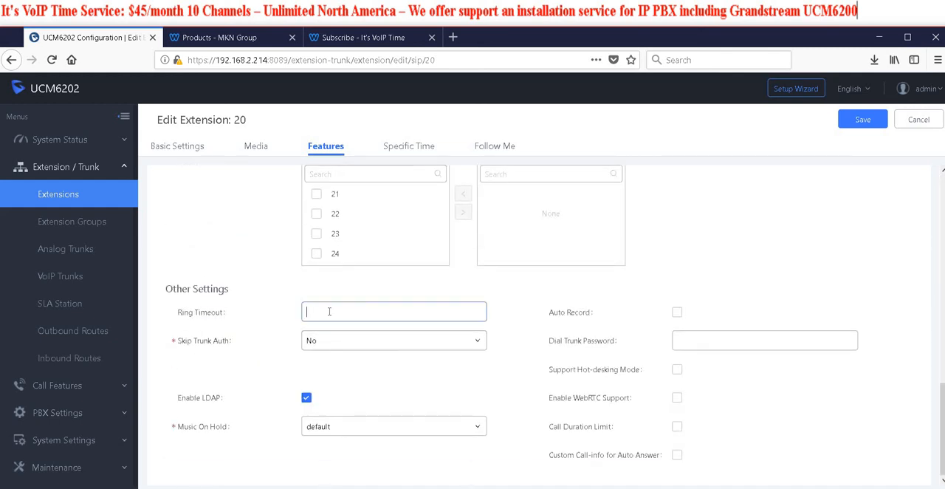
text(25)
click(862, 120)
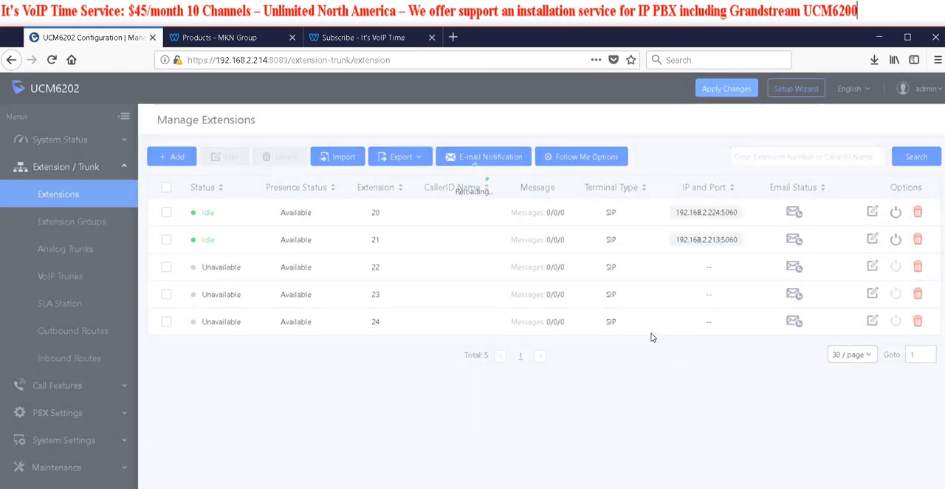
Add 192.168.2.214 with subnet mask 24 as a local network address in the SIP NAT settings, apply the change and accept rebooting the device
click(65, 414)
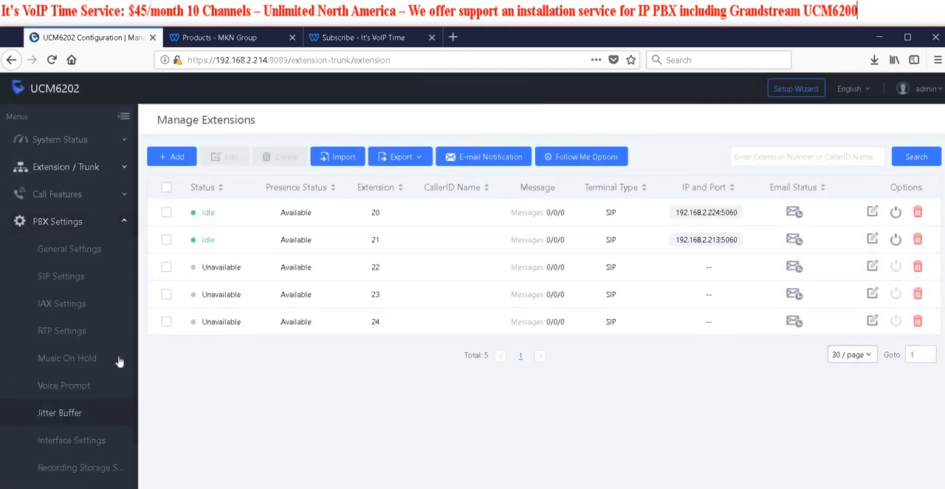
click(53, 284)
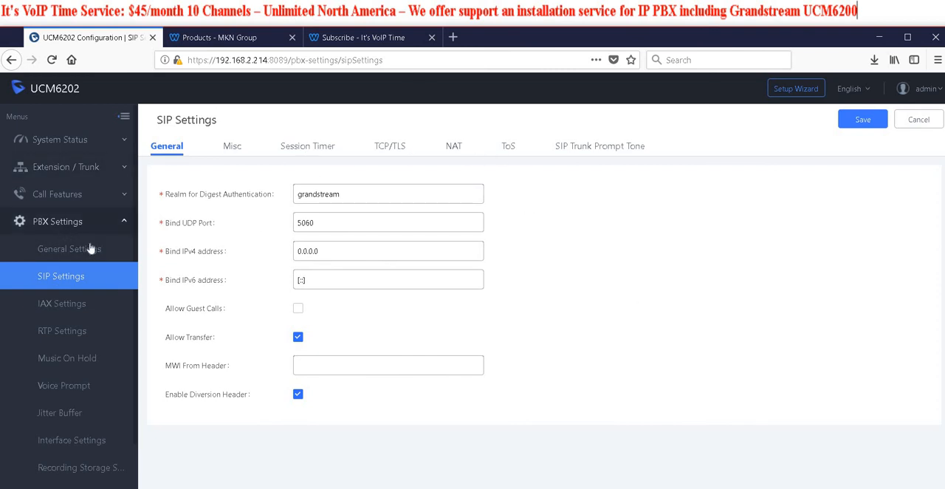
click(453, 148)
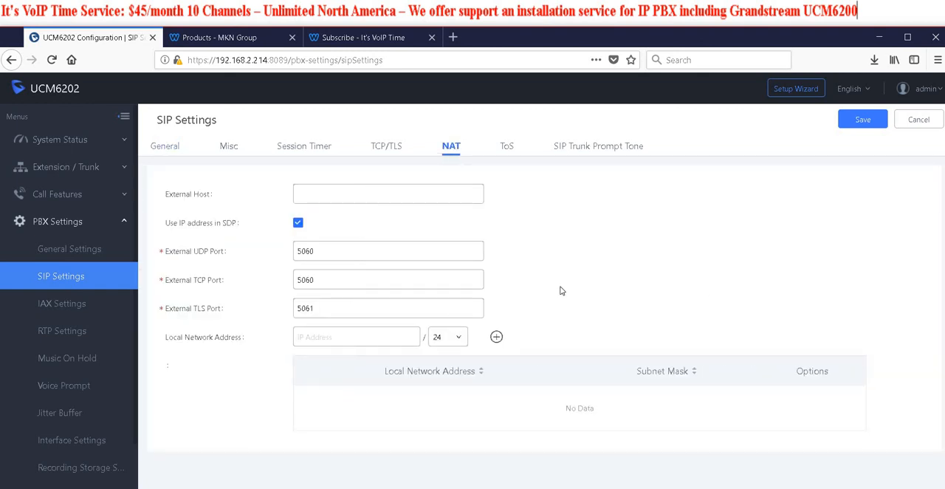
click(323, 336)
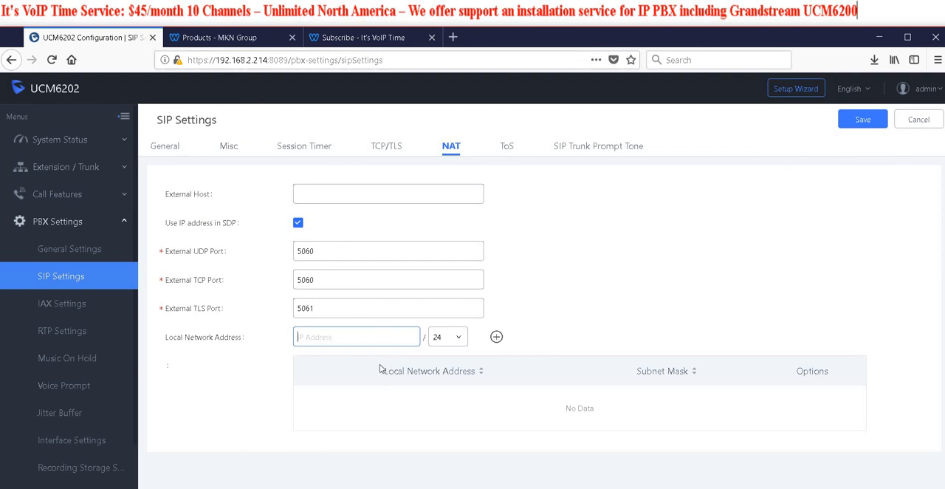
text(192)
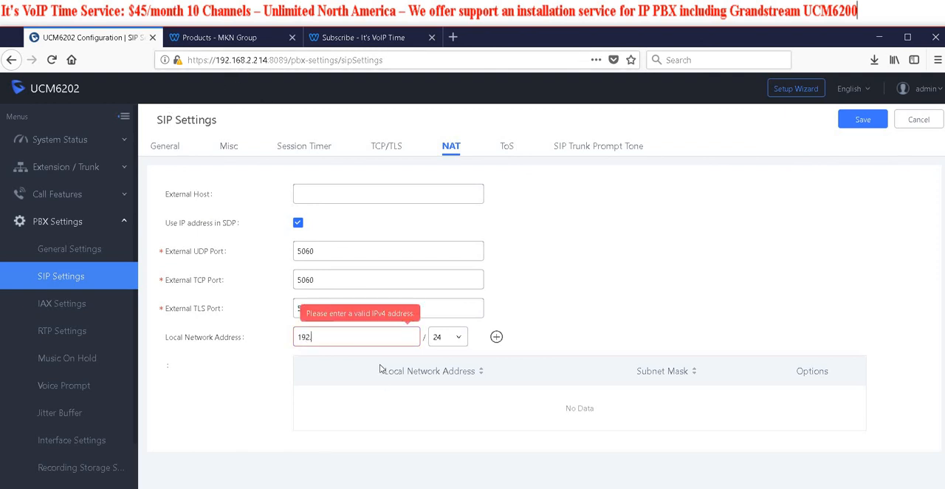
text(.168.2.214)
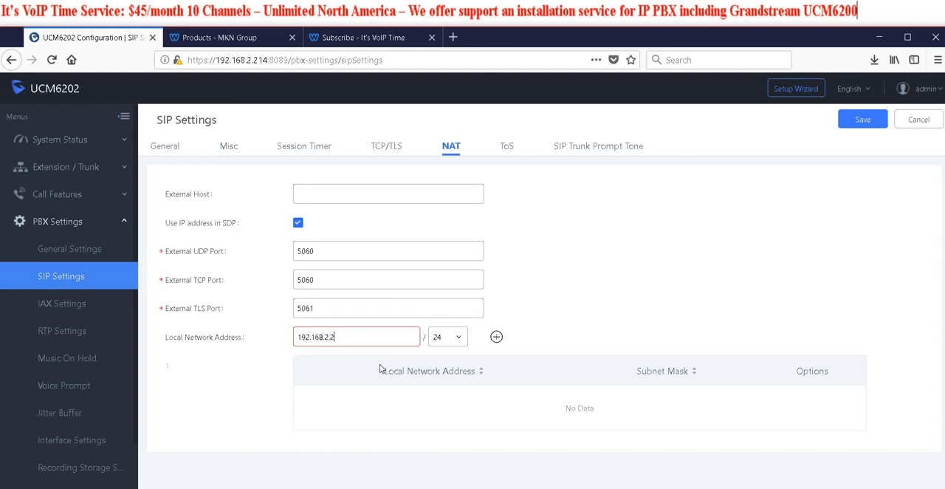
click(496, 337)
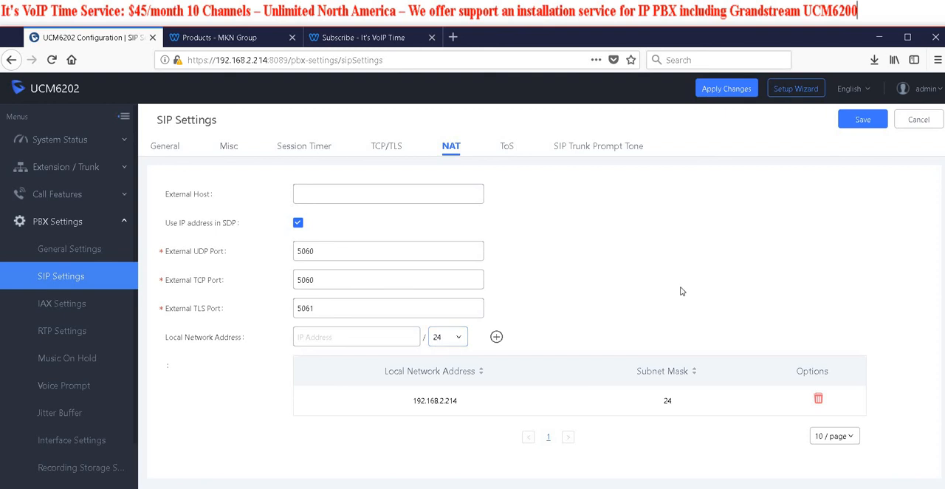
click(311, 189)
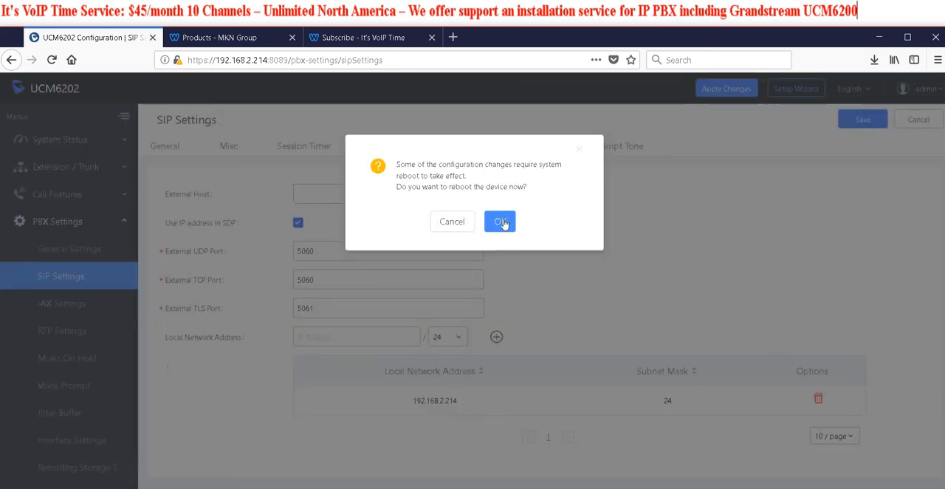
click(503, 223)
Show the Music On Hold management page of the PBX settings
scroll(61, 319, down, 2)
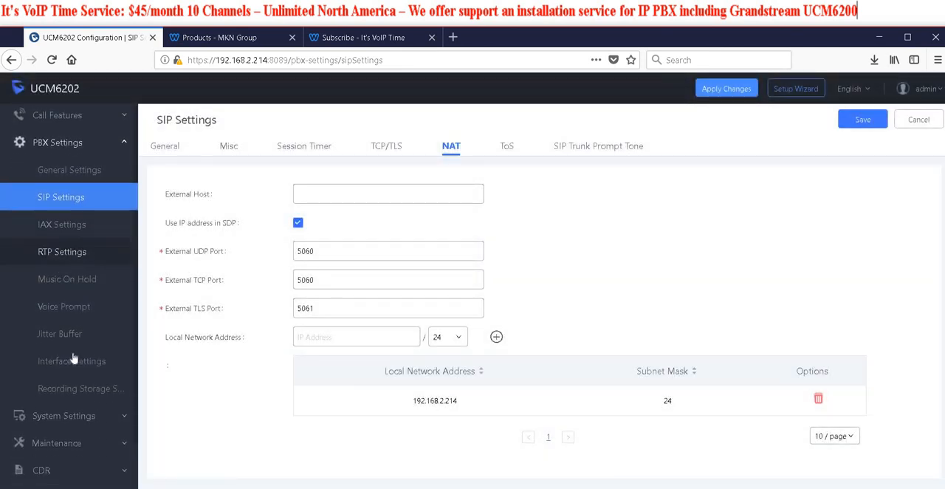
click(84, 284)
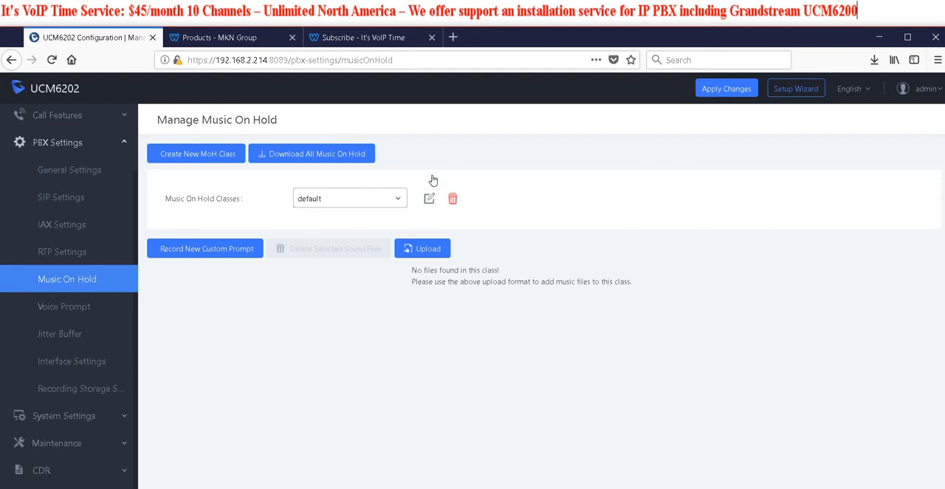
Switch to the It's VoIP Time subscription page in the browser and view the plan selection
click(348, 38)
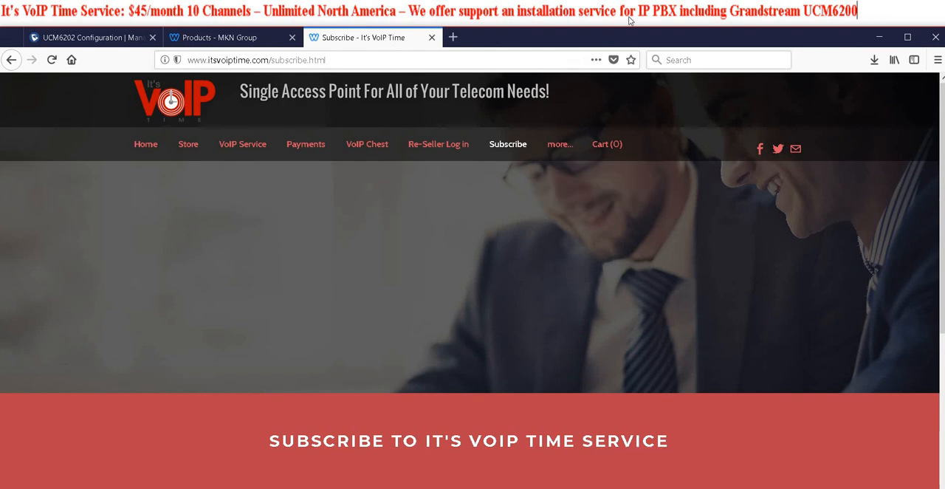
scroll(376, 281, down, 1)
scroll(378, 284, down, 3)
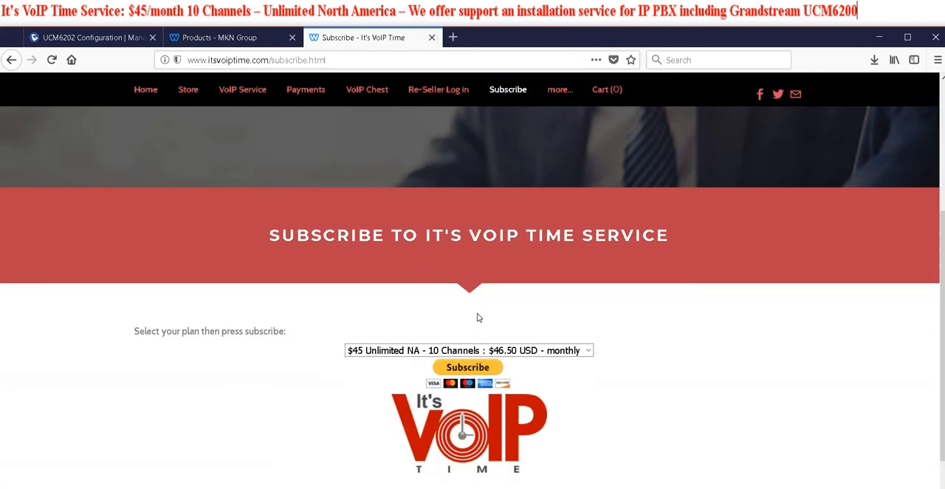
scroll(430, 289, up, 4)
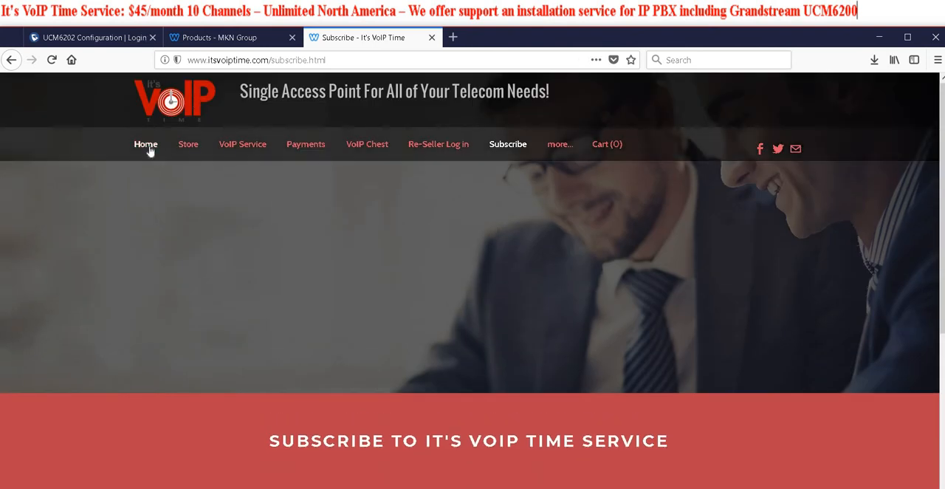
Open the It's VoIP Time home page and view the re-seller information and the small and medium business plans
click(146, 150)
scroll(470, 329, down, 8)
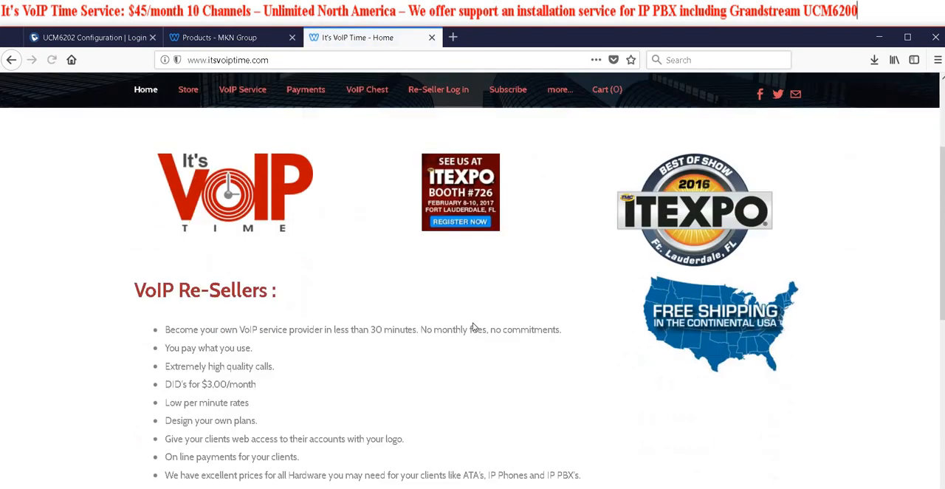
scroll(465, 342, up, 10)
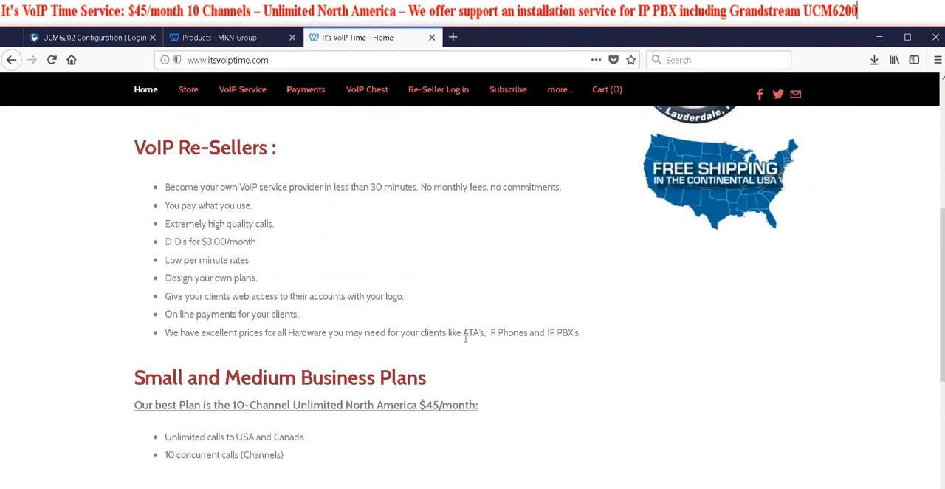
Switch to the Lucid Phone site, view its products page and look over its home page
click(229, 39)
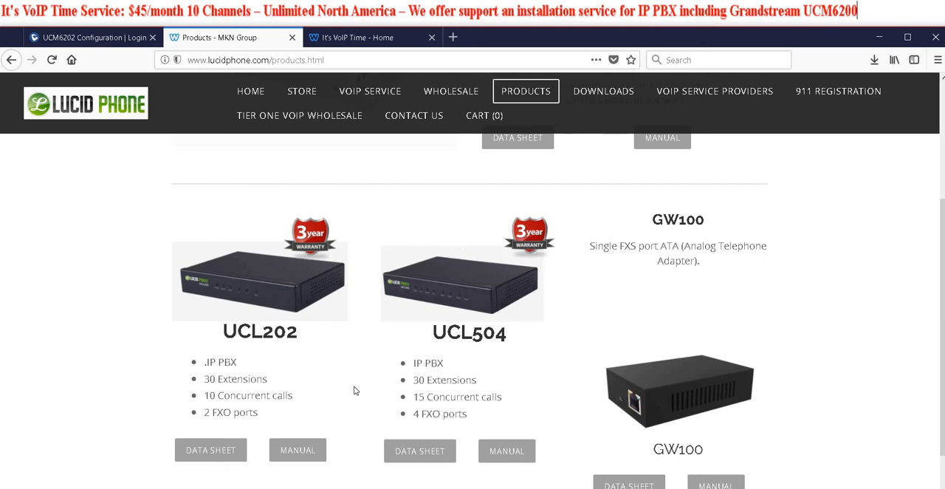
scroll(358, 395, up, 2)
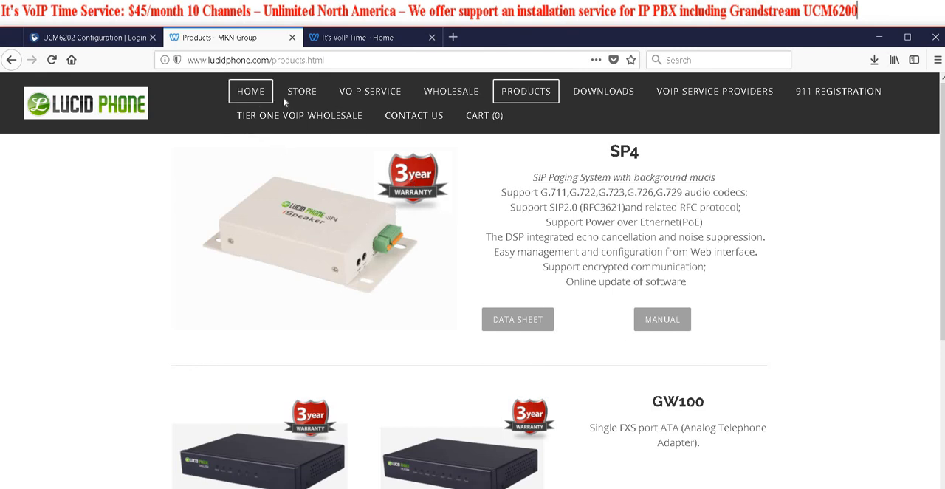
click(254, 93)
scroll(365, 352, down, 5)
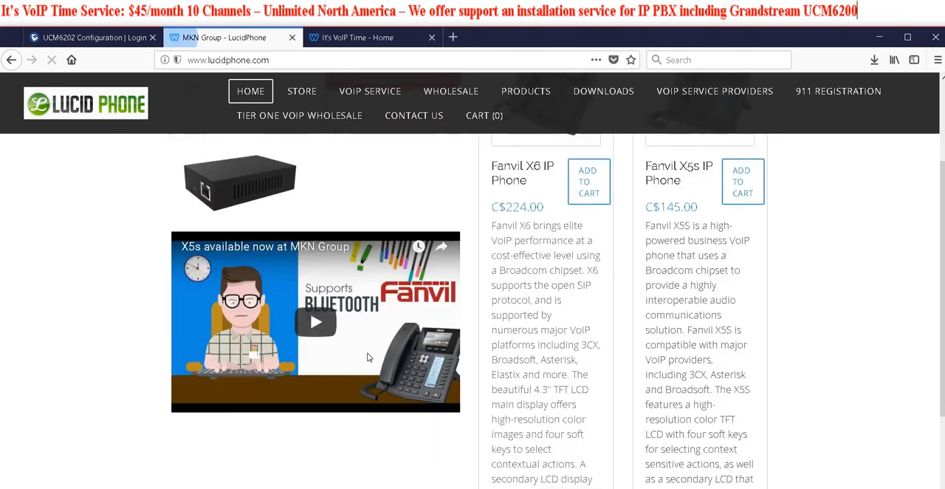
scroll(386, 356, up, 5)
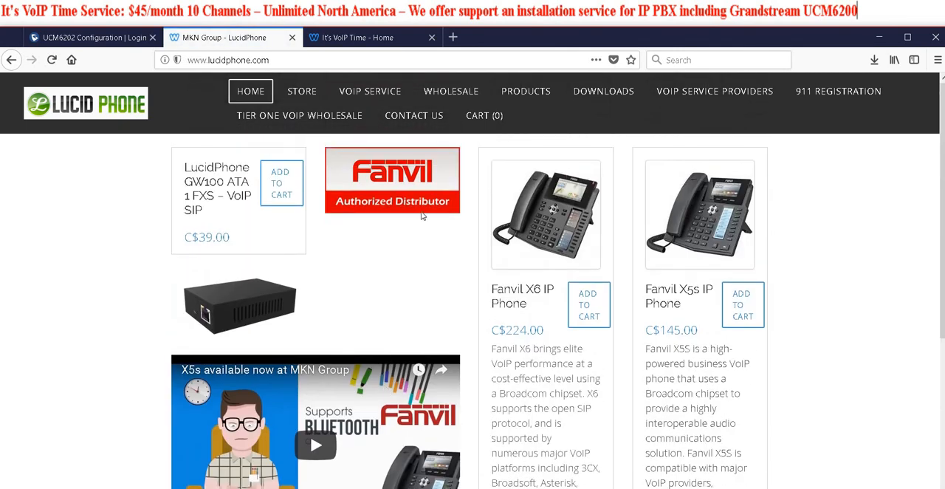
View the location and e-mail form on Lucid Phone's contact page, and return to the It's VoIP Time home page
click(421, 123)
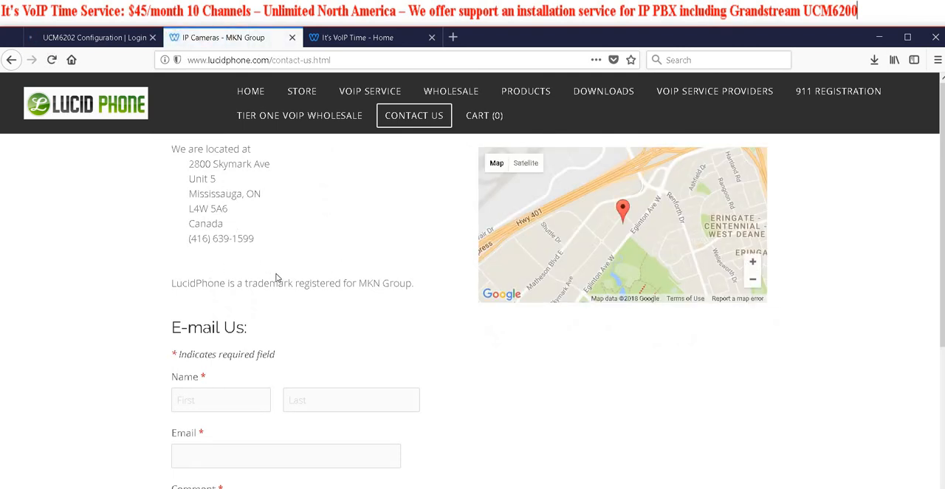
scroll(378, 320, down, 2)
scroll(377, 320, down, 5)
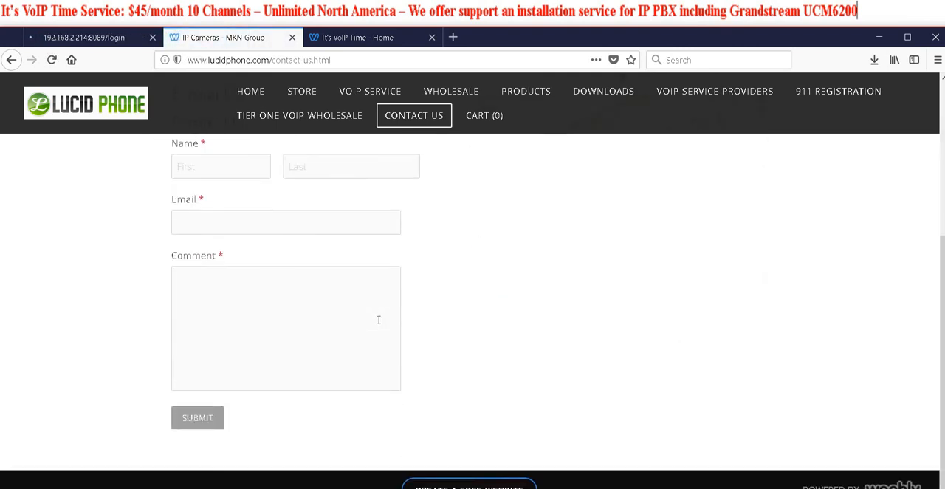
scroll(369, 221, up, 7)
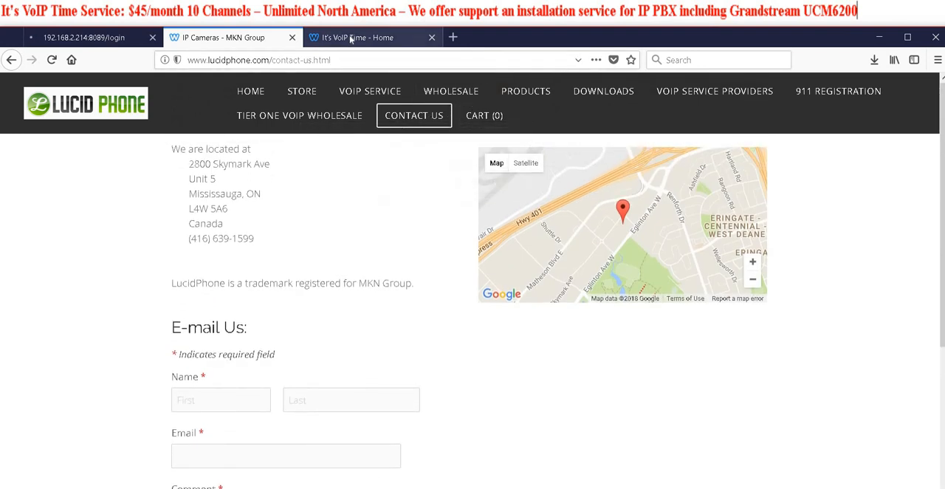
click(353, 38)
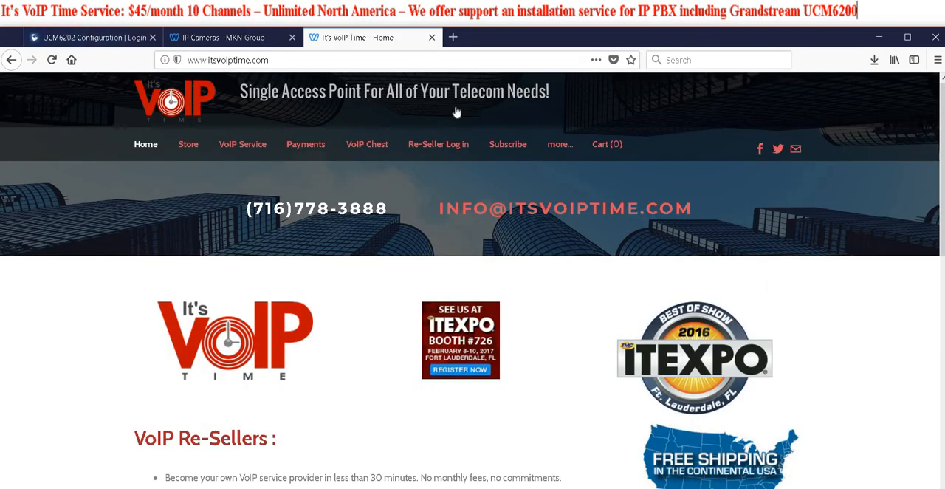